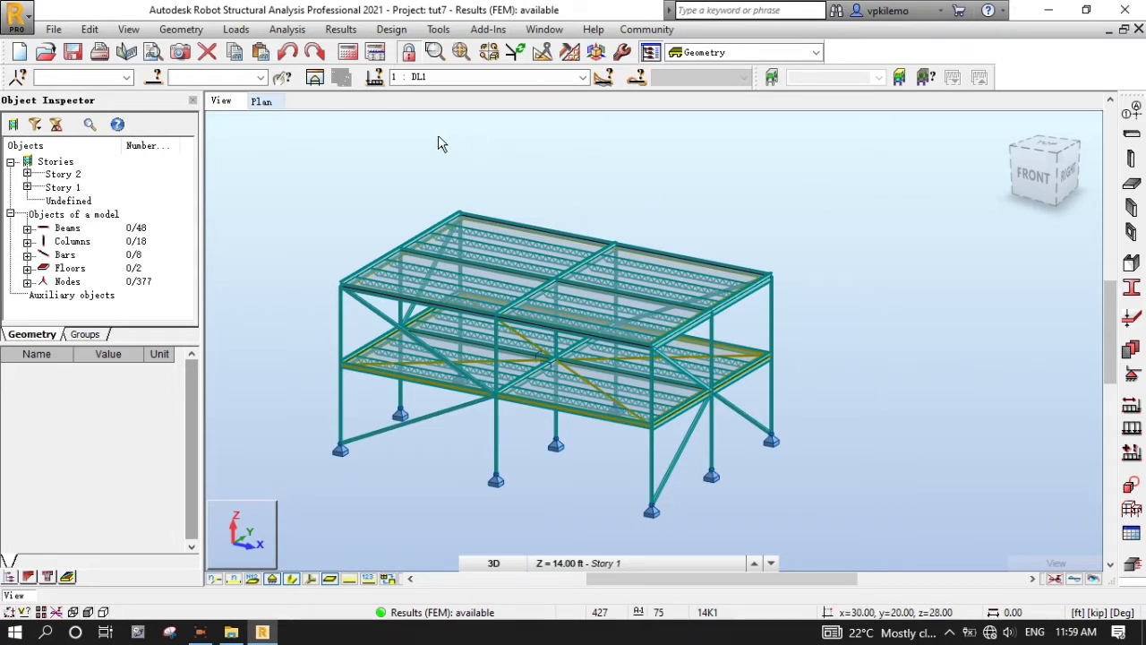
Step: Start a new steel member type in the code parameters and name it Joists
click(391, 30)
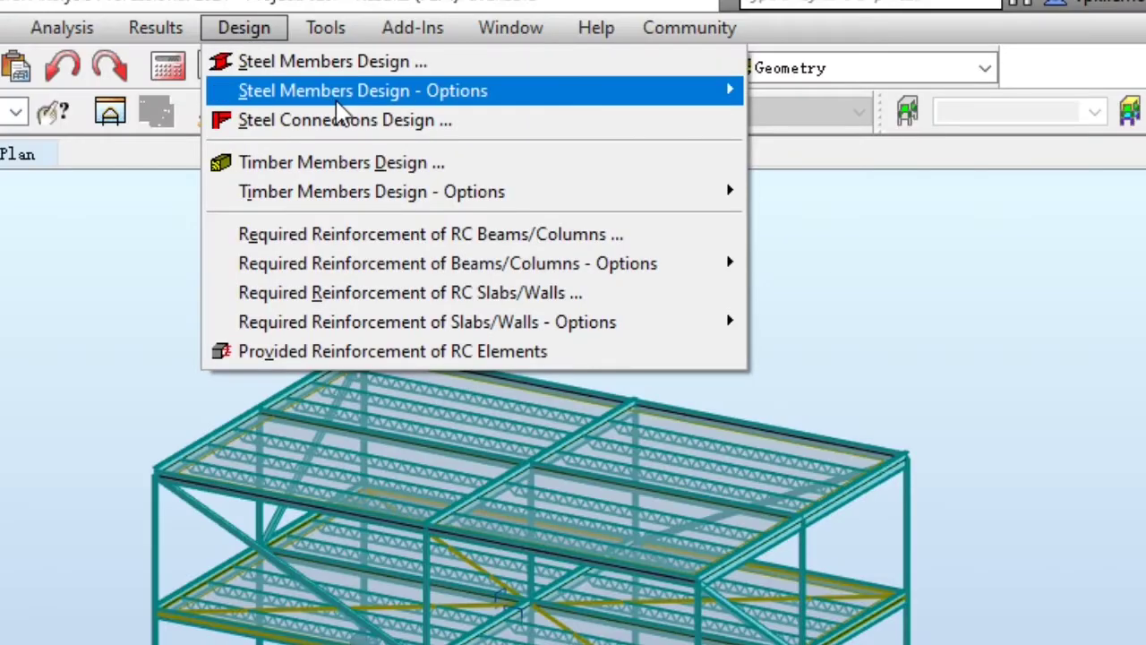
mouse_move(666, 84)
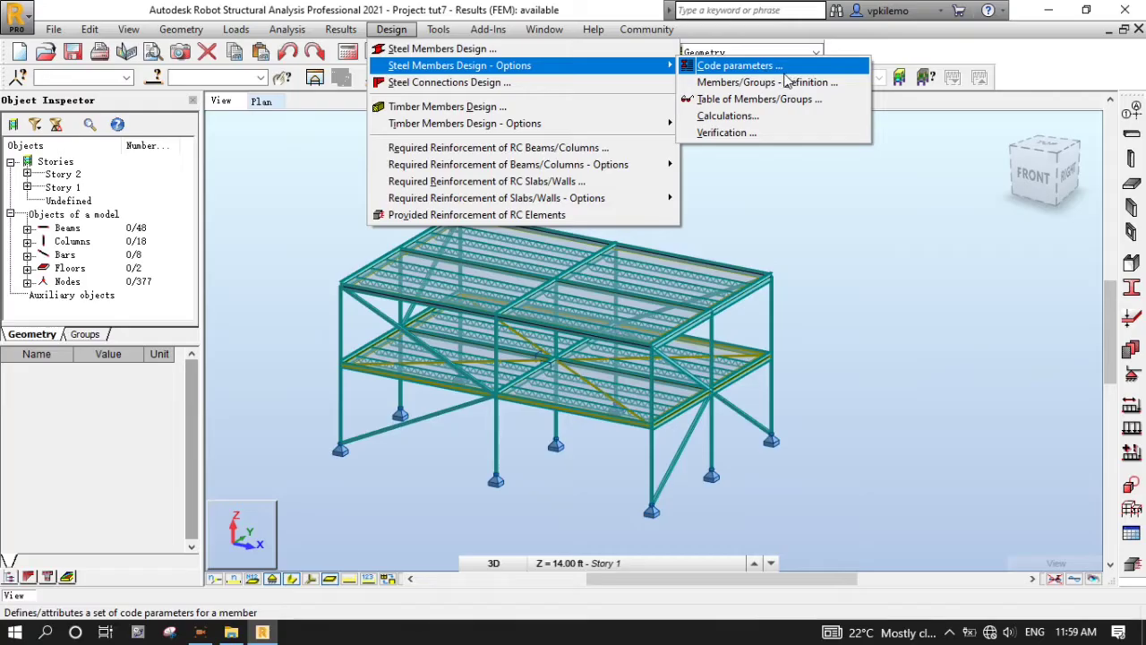
click(788, 70)
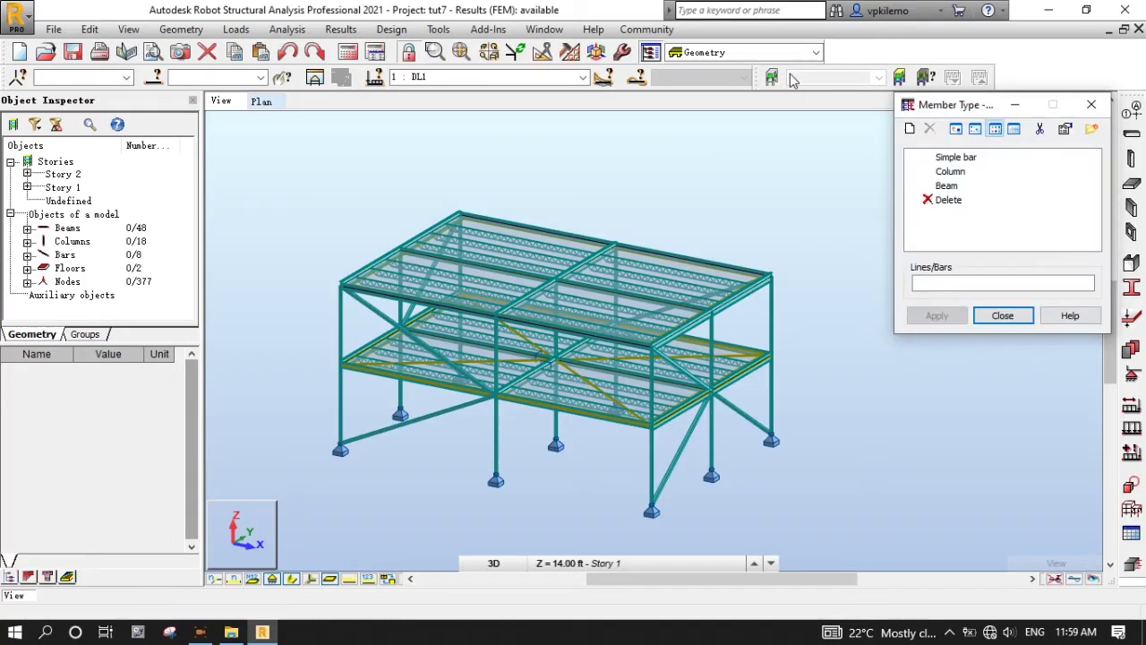
click(945, 200)
click(910, 128)
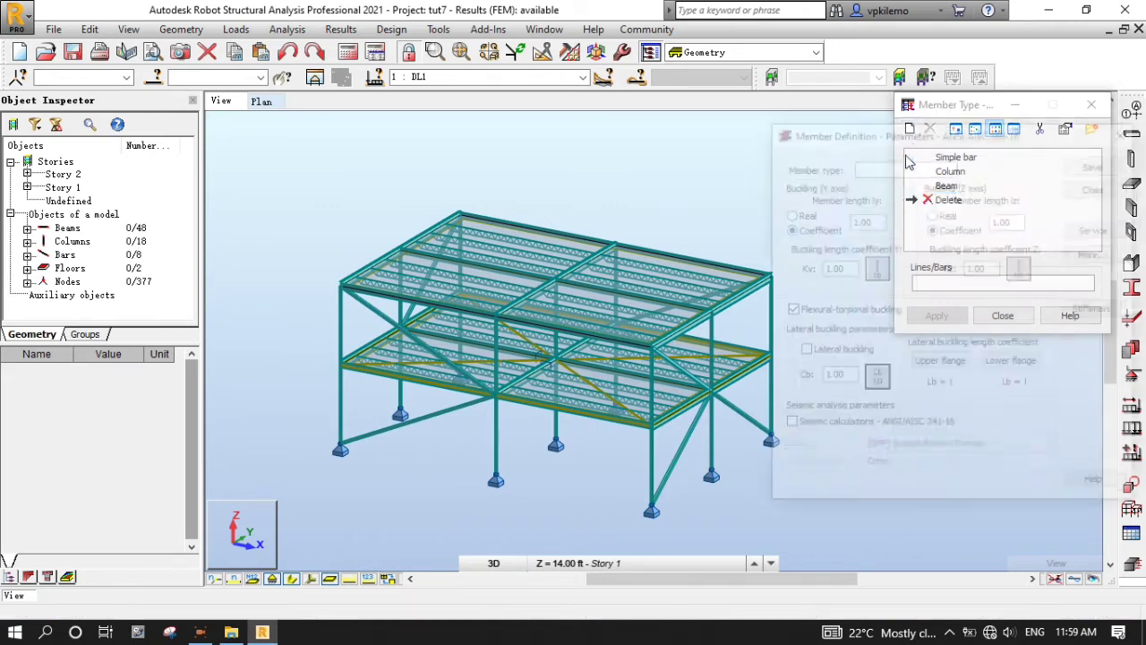
click(911, 169)
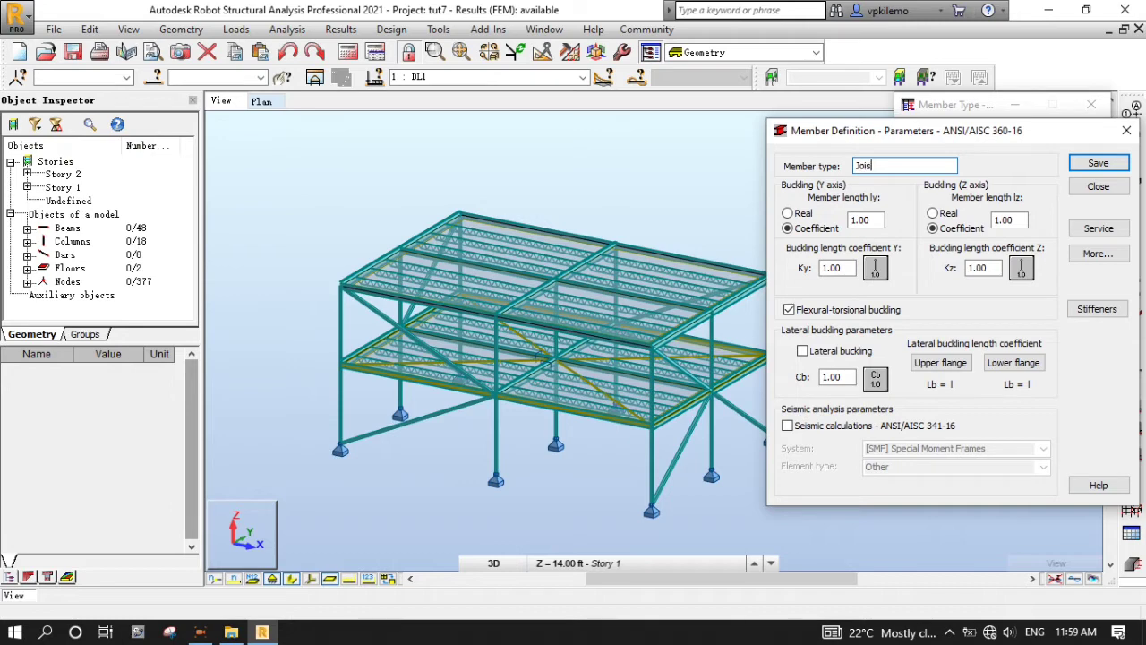
Step: Disable buckling about both the Y and Z axes and flexural-torsional buckling for the Joists, leaving the serviceability limits off
click(1021, 267)
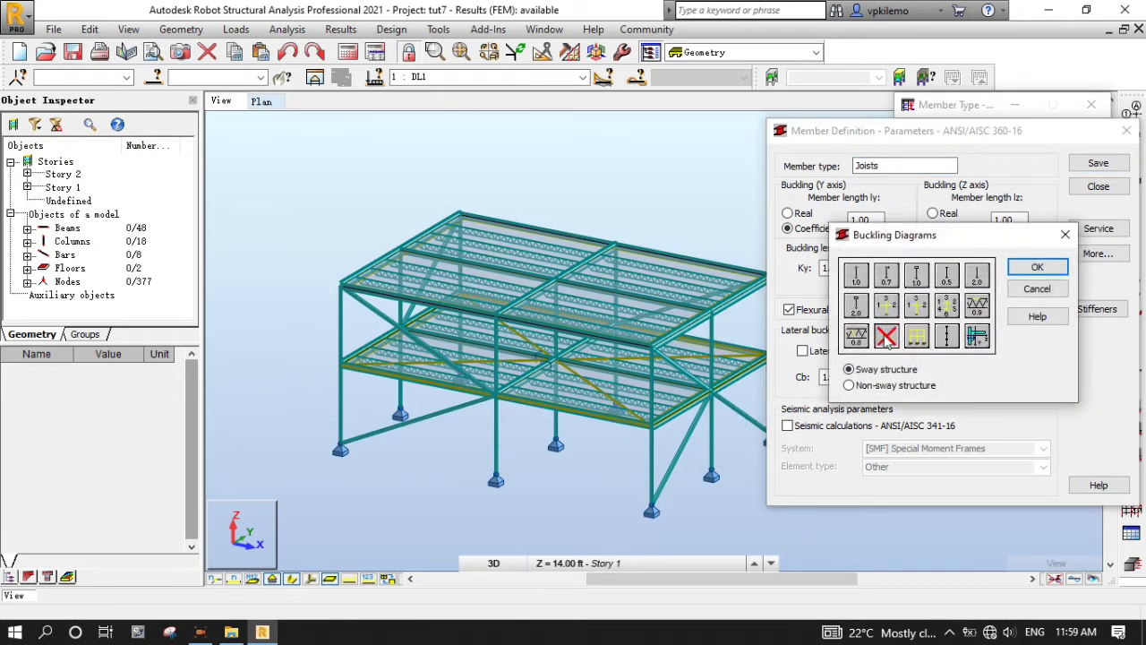
click(1039, 267)
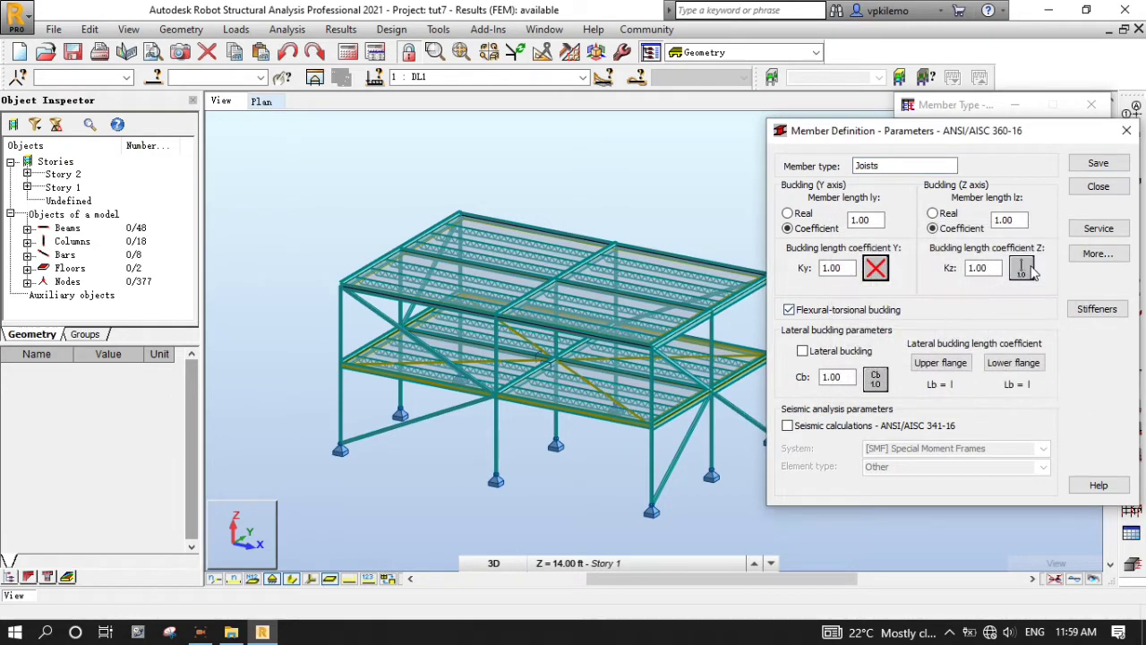
click(1028, 269)
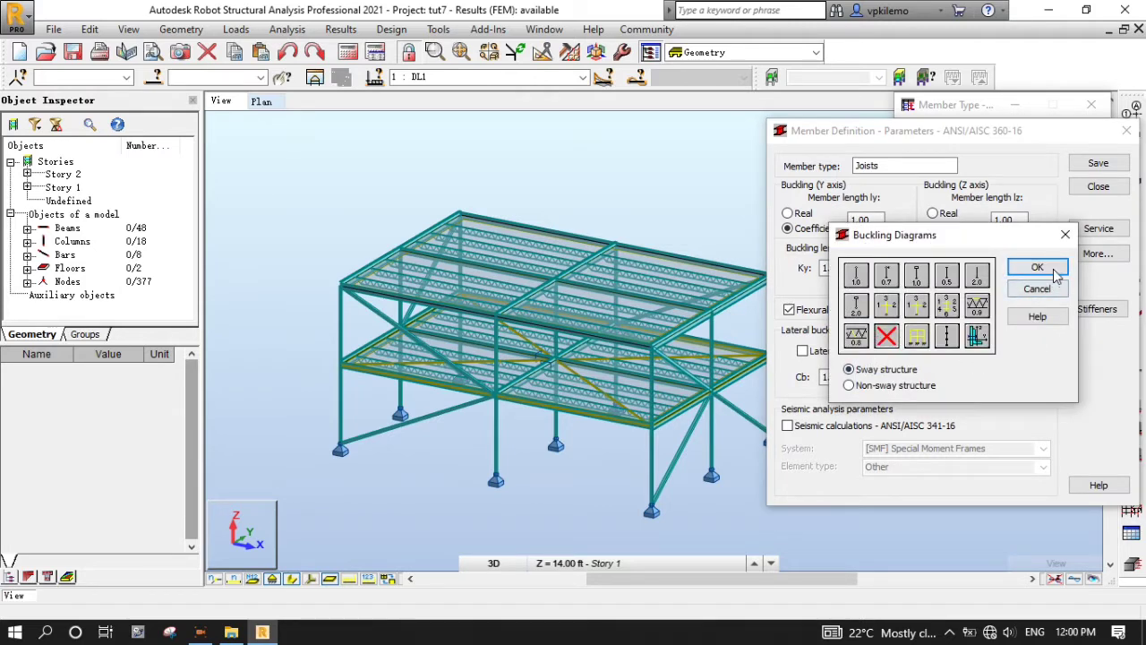
click(1053, 271)
click(800, 309)
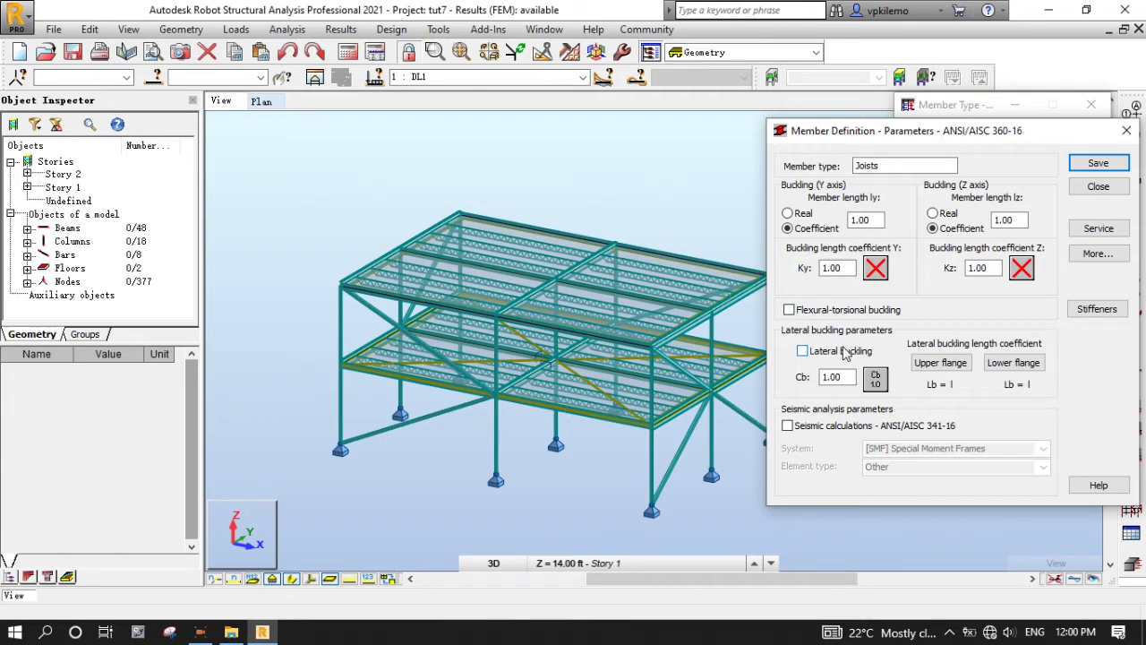
click(1099, 228)
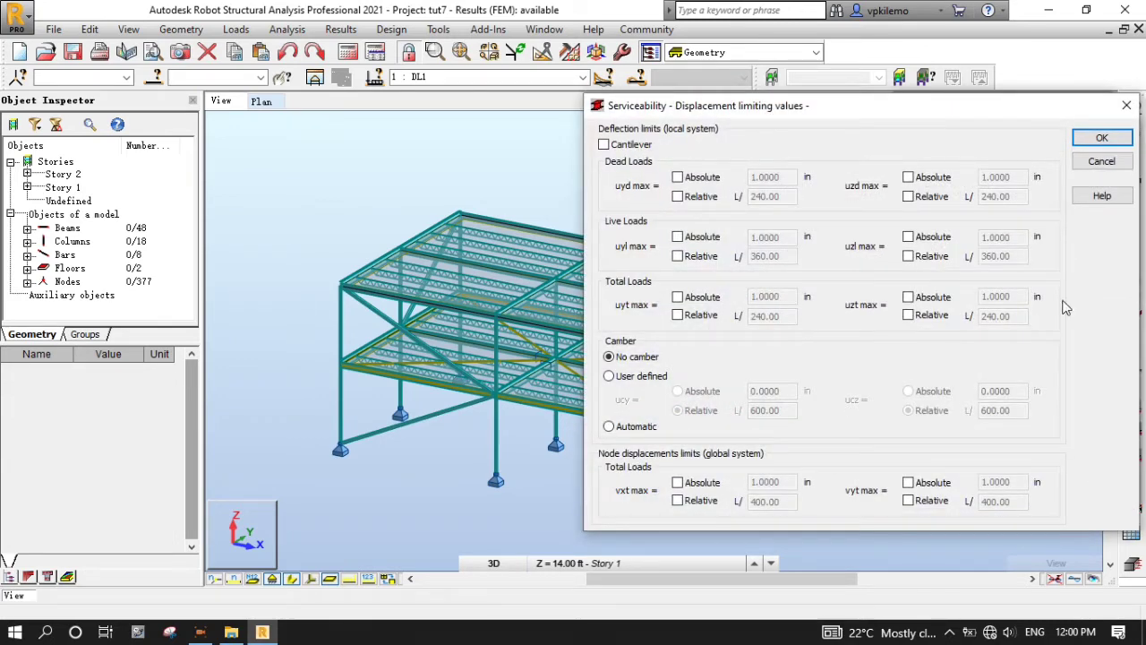
click(1128, 107)
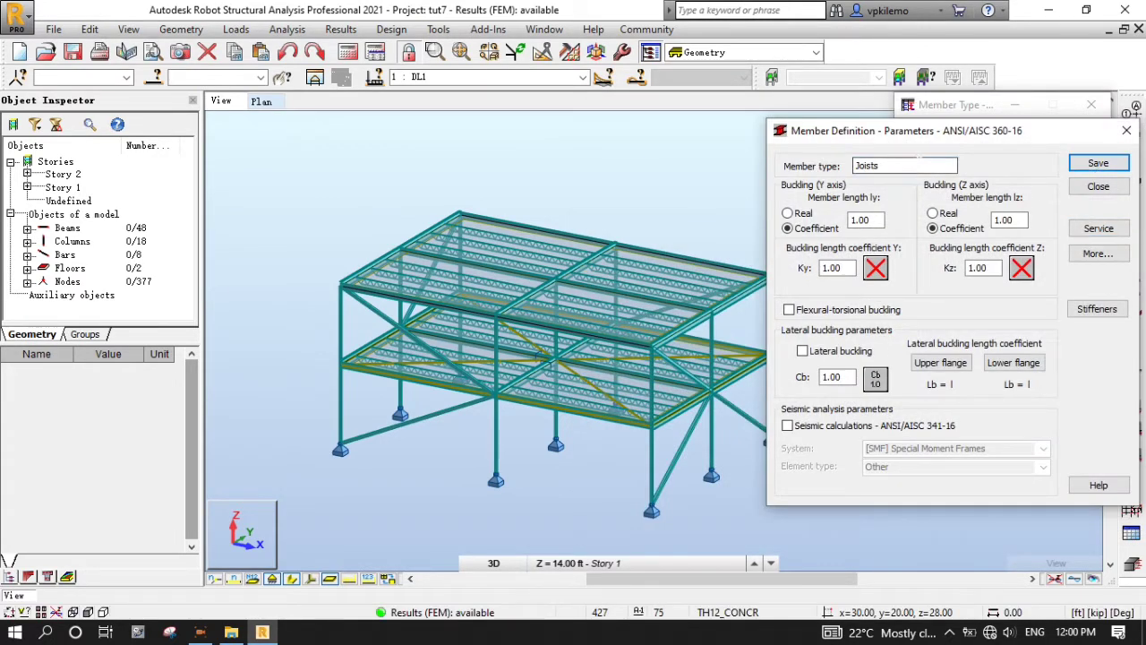
Step: Name the next member type TieBeams and assign it the 1.0 buckling diagram about the Z axis
key(BackSpace)
key(BackSpace)
key(BackSpace)
key(BackSpace)
key(BackSpace)
key(BackSpace)
text(TieBeams)
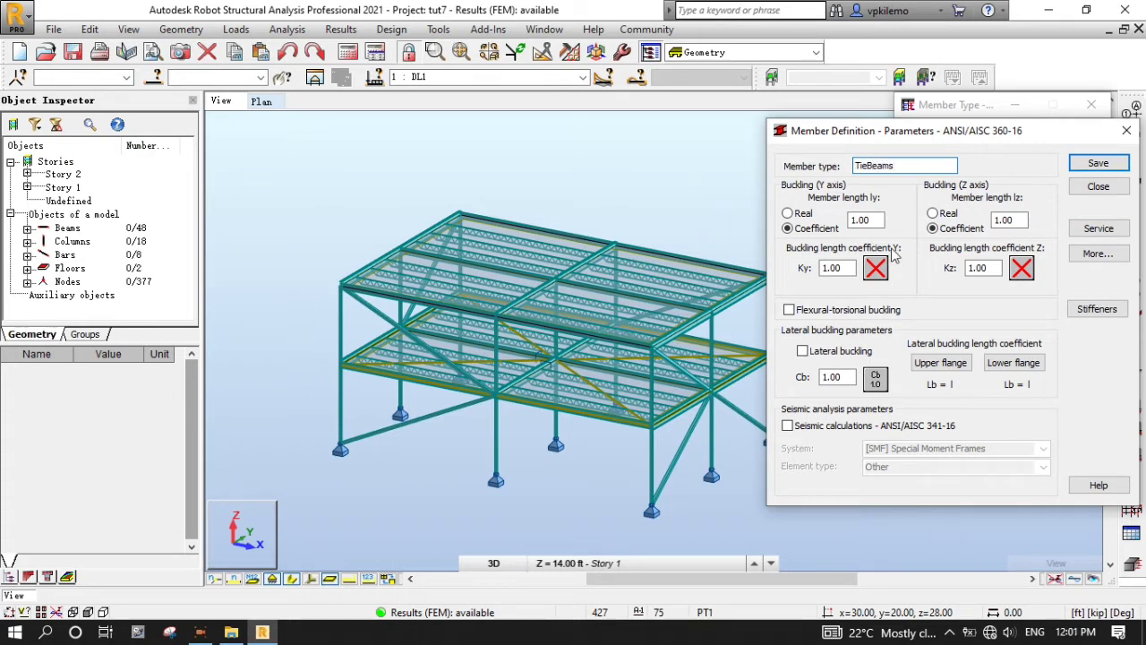
click(1022, 268)
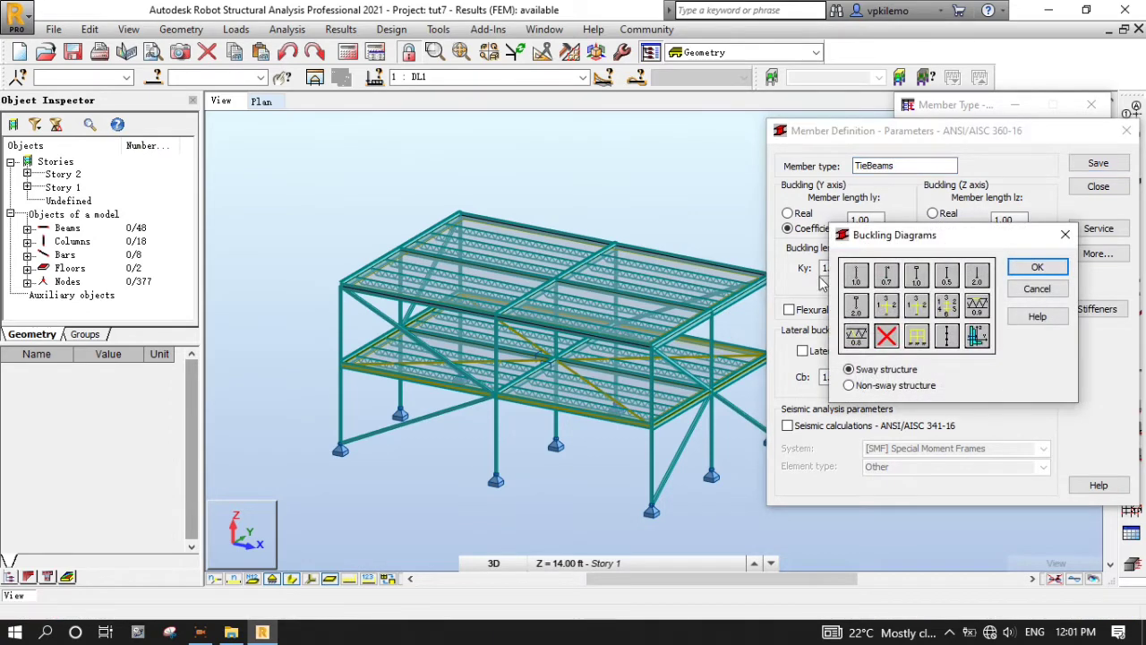
click(855, 277)
click(1037, 268)
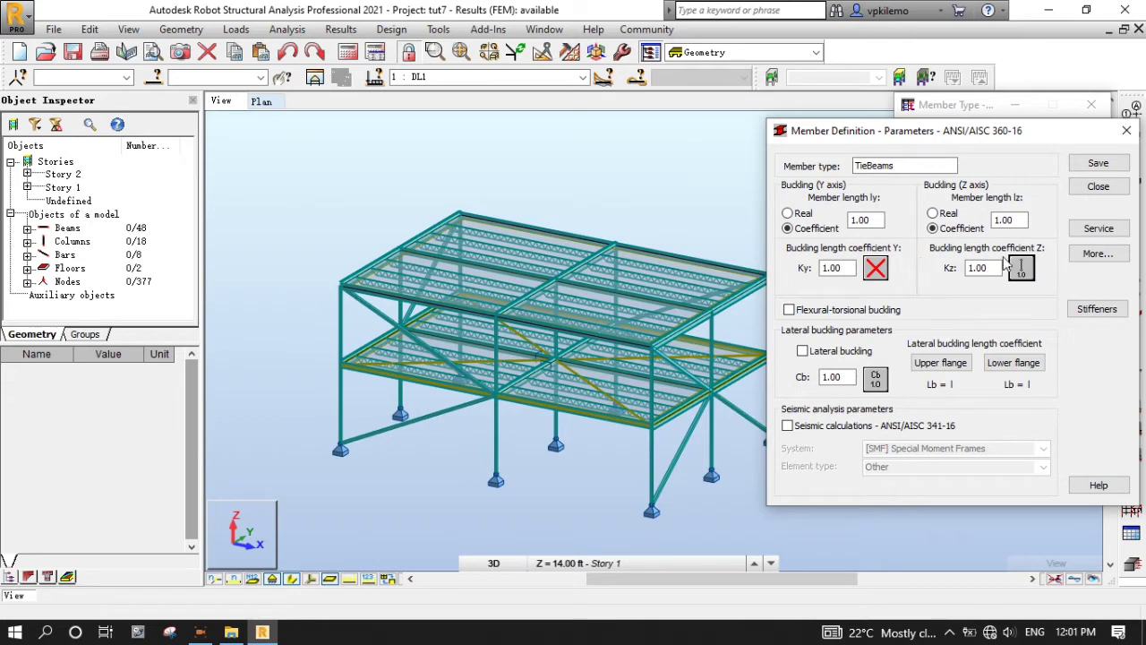
Step: Enable the relative live-load deflection limit uzl of L/360 for TieBeams and save the member type
click(1098, 228)
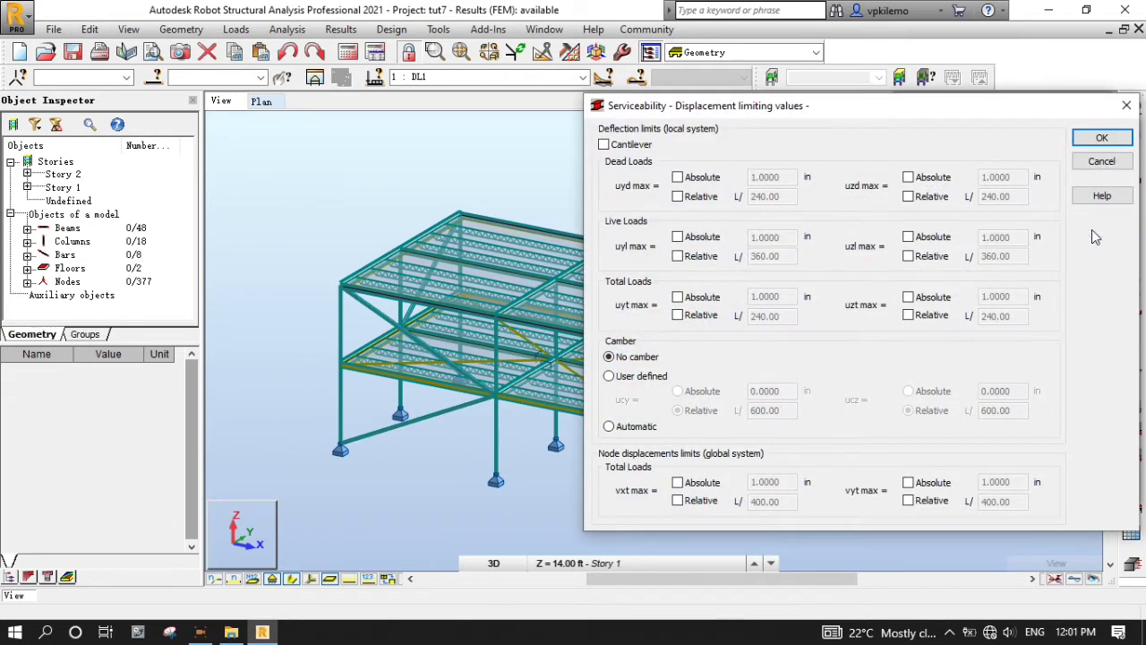
click(910, 257)
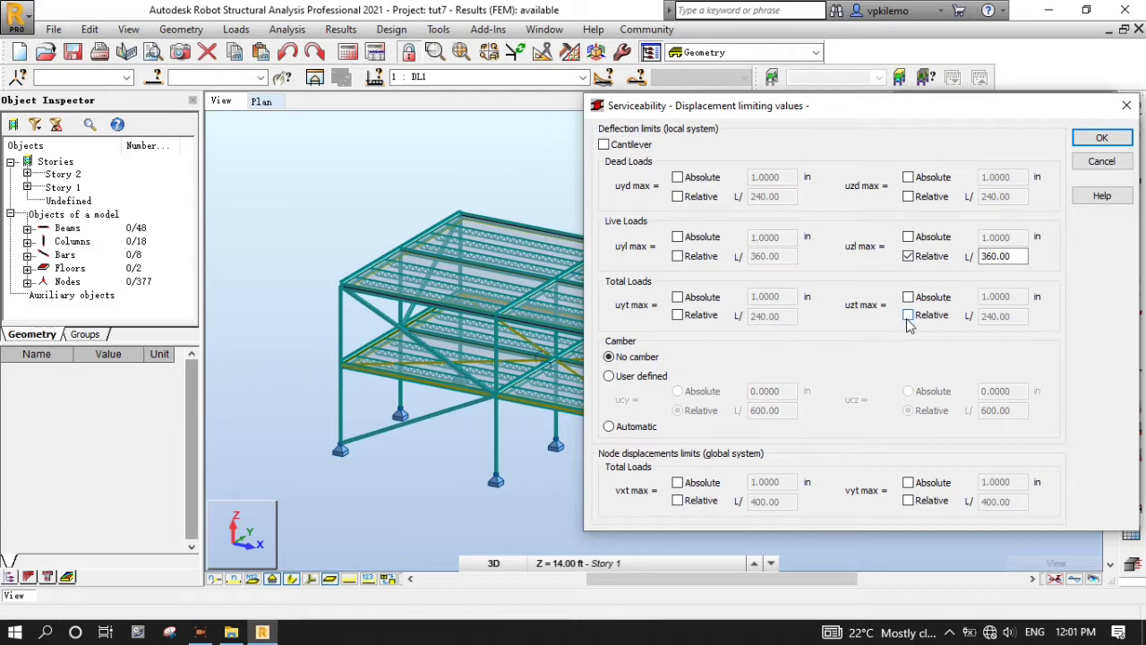
click(1102, 138)
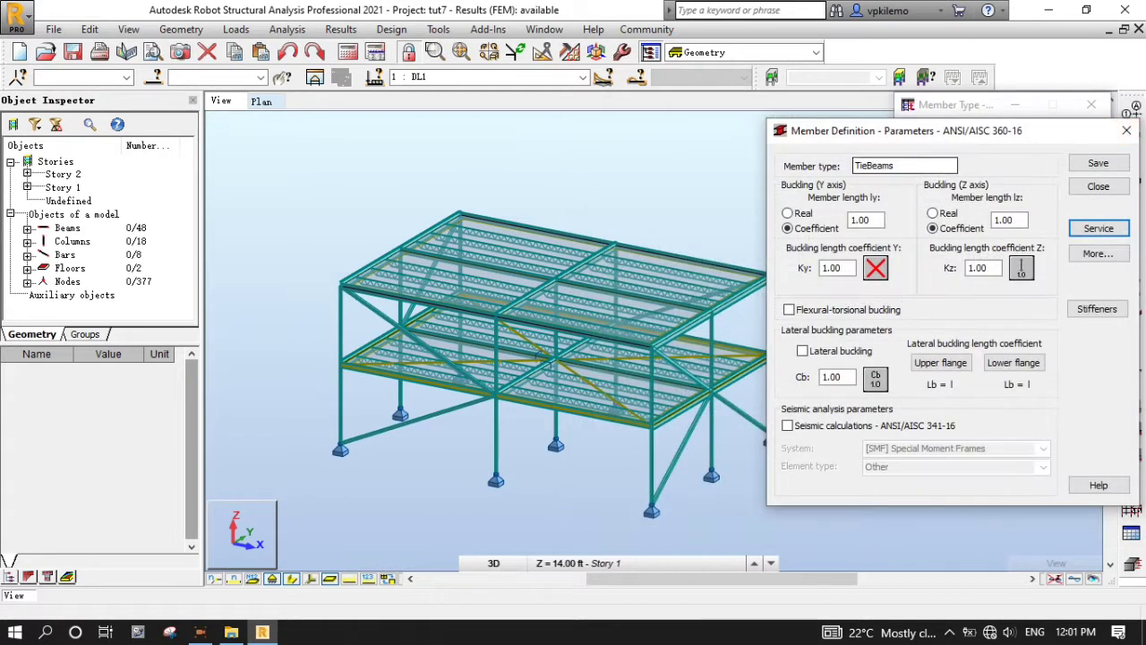
click(1098, 164)
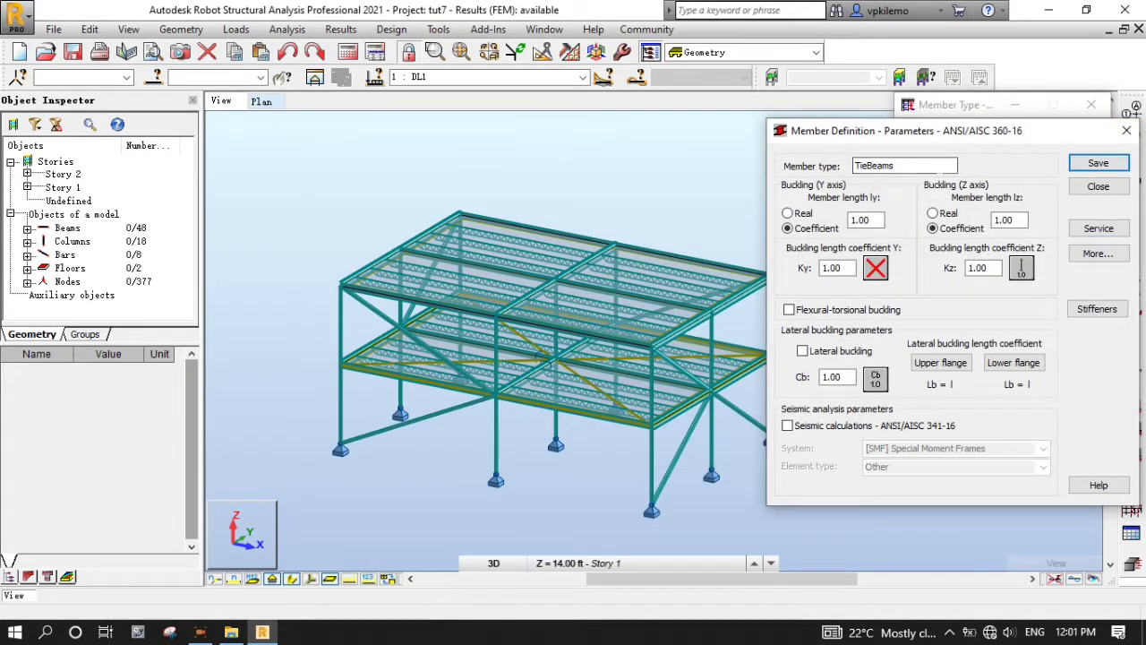
Step: Define a Girders member type with lateral buckling enabled and manual upper-flange bracings at relative positions 0.25, 0.5 and 0.75
text(Girders)
click(803, 351)
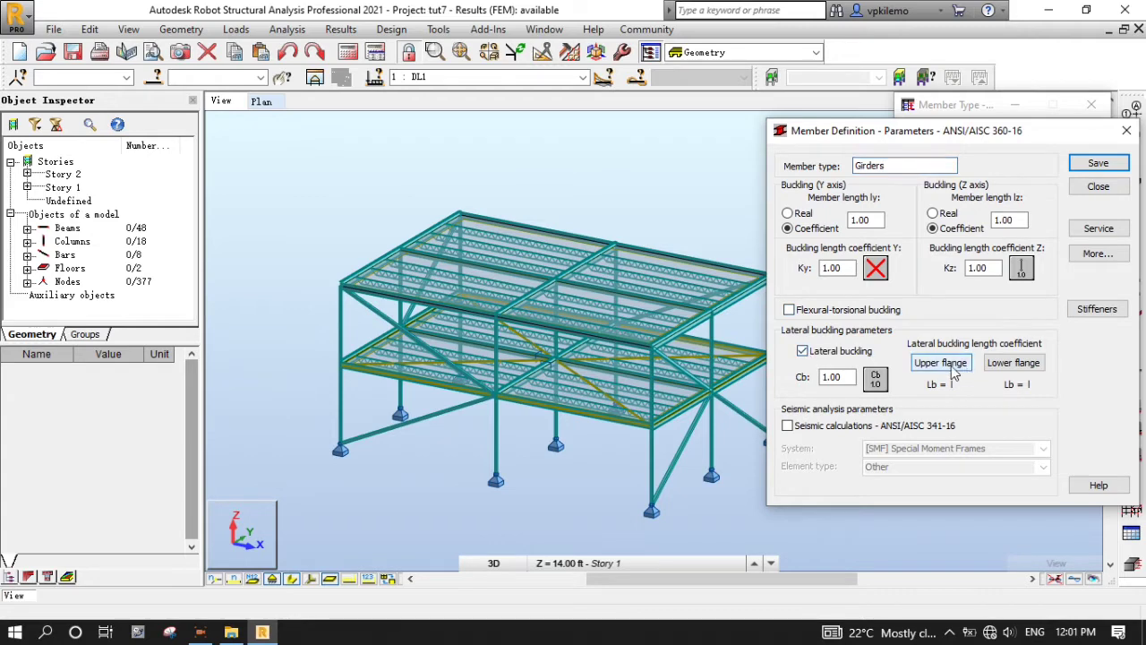
click(949, 363)
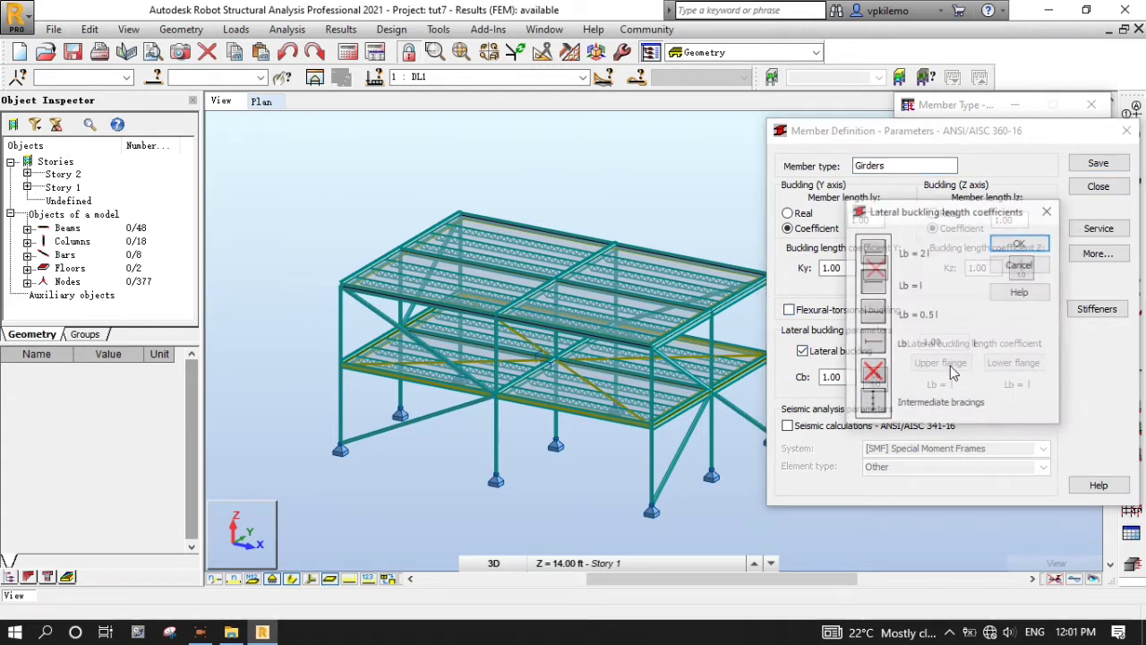
click(878, 408)
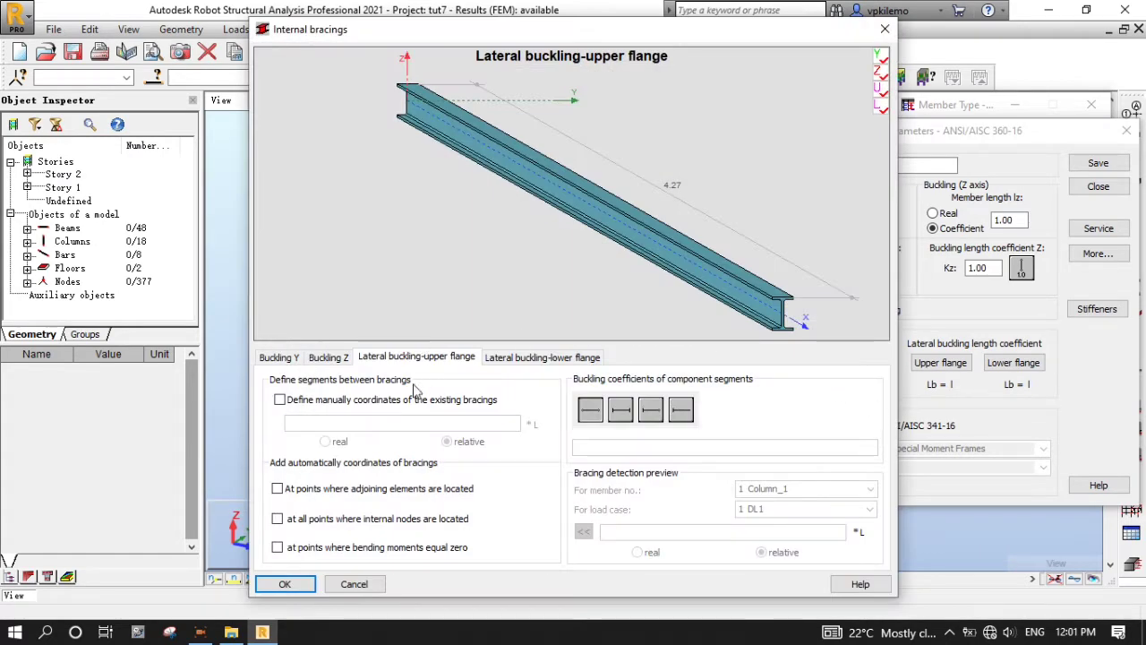
click(279, 401)
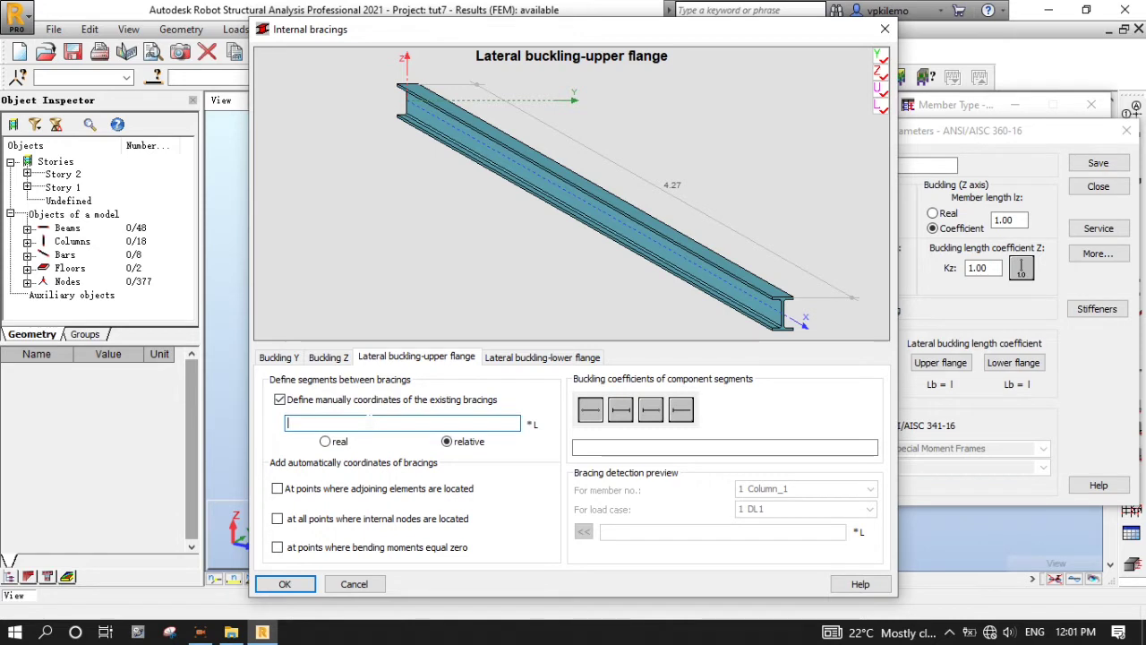
text(0)
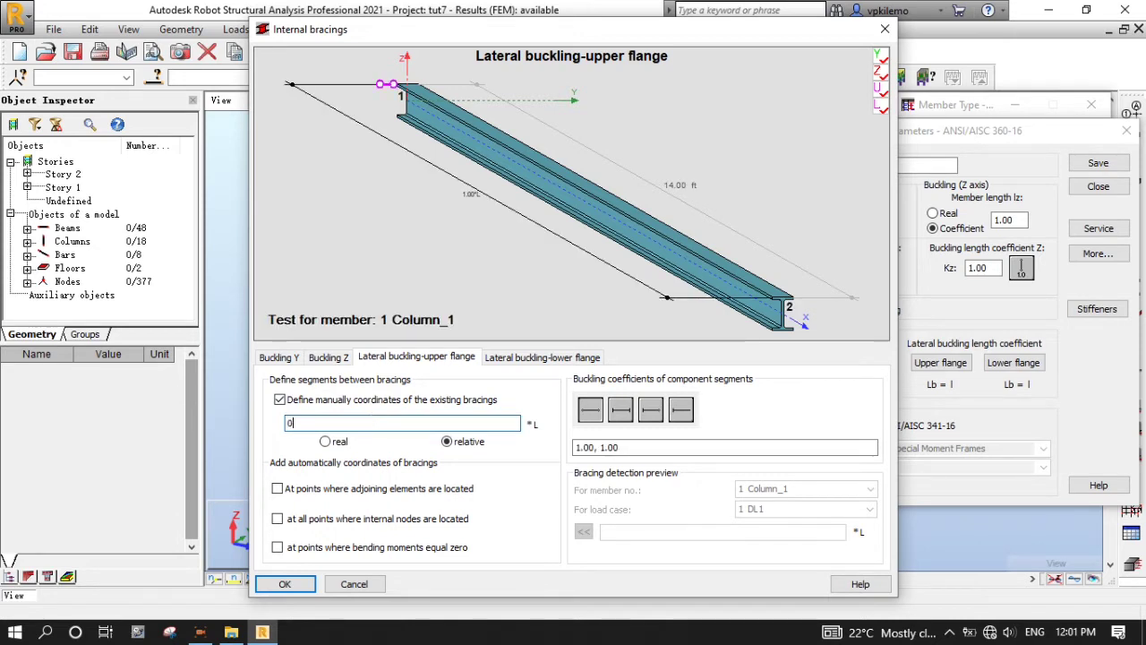
text(.25,0)
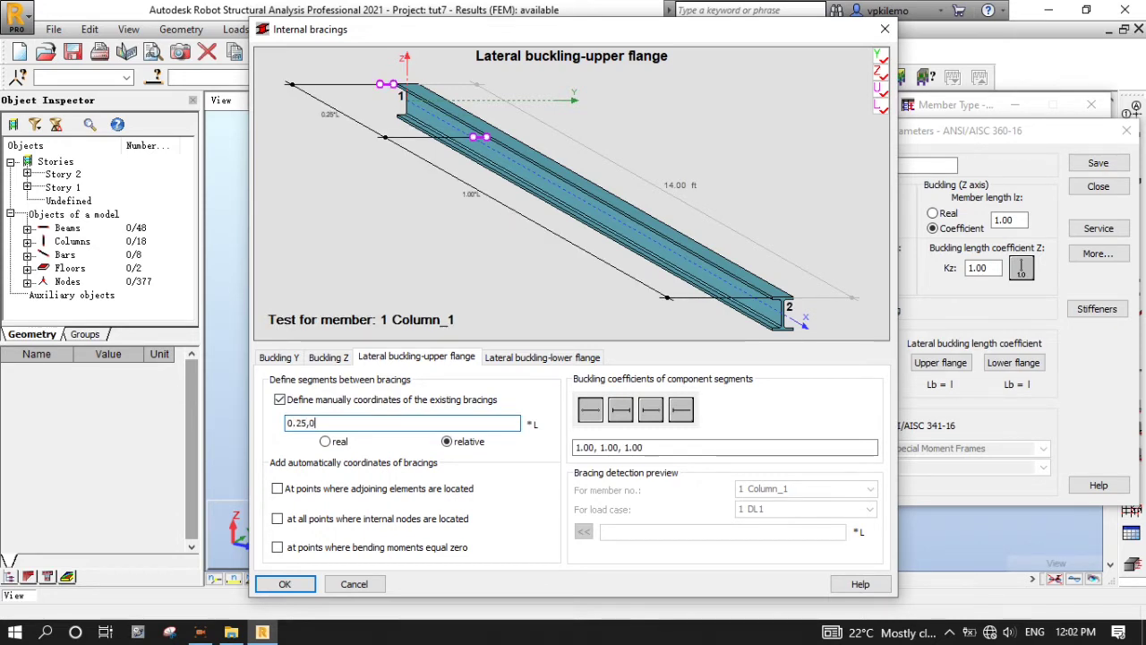
text(.5,0.75)
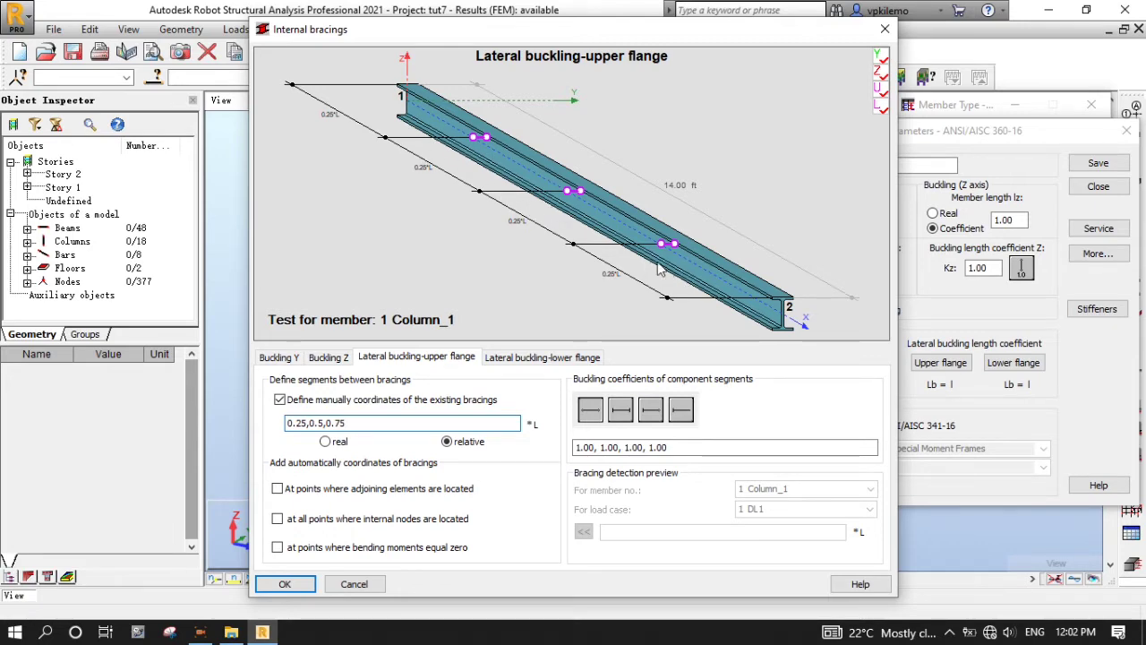
click(285, 584)
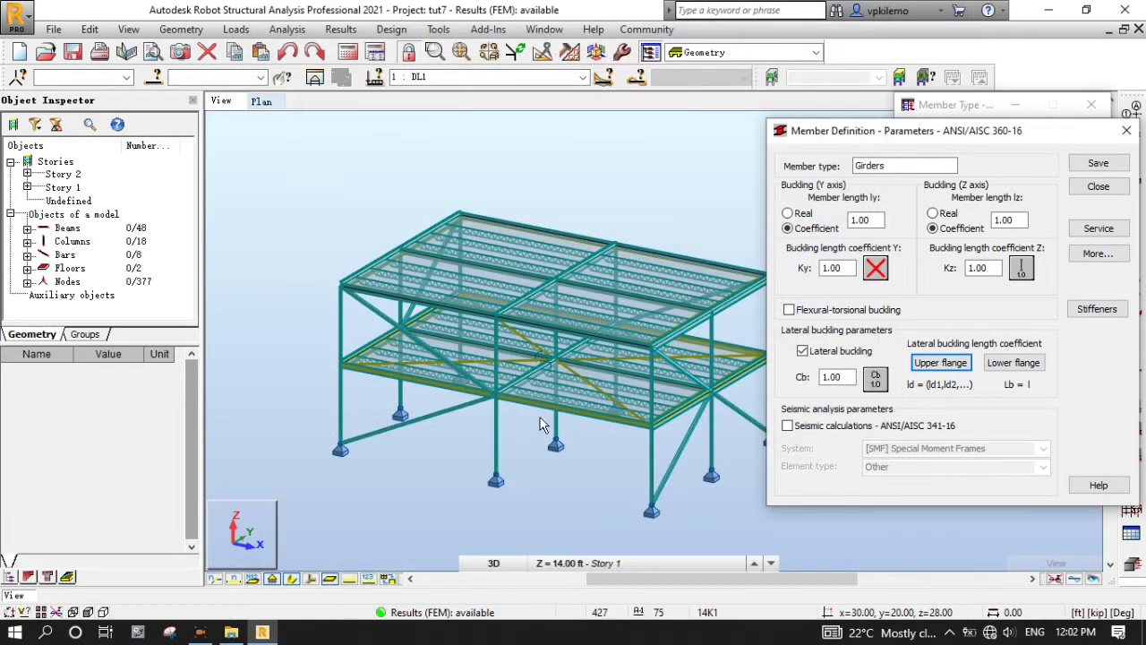
Step: Check the joists framing into the roof girders in the model and save the Girders member type
scroll(451, 197, up, 5)
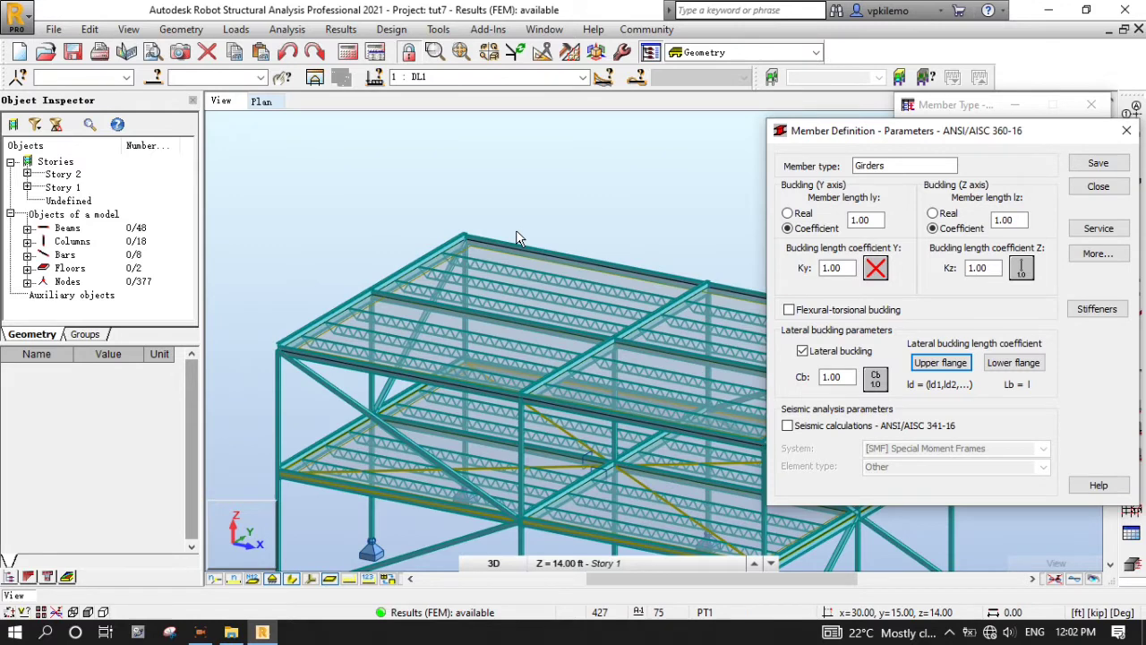
scroll(384, 327, up, 3)
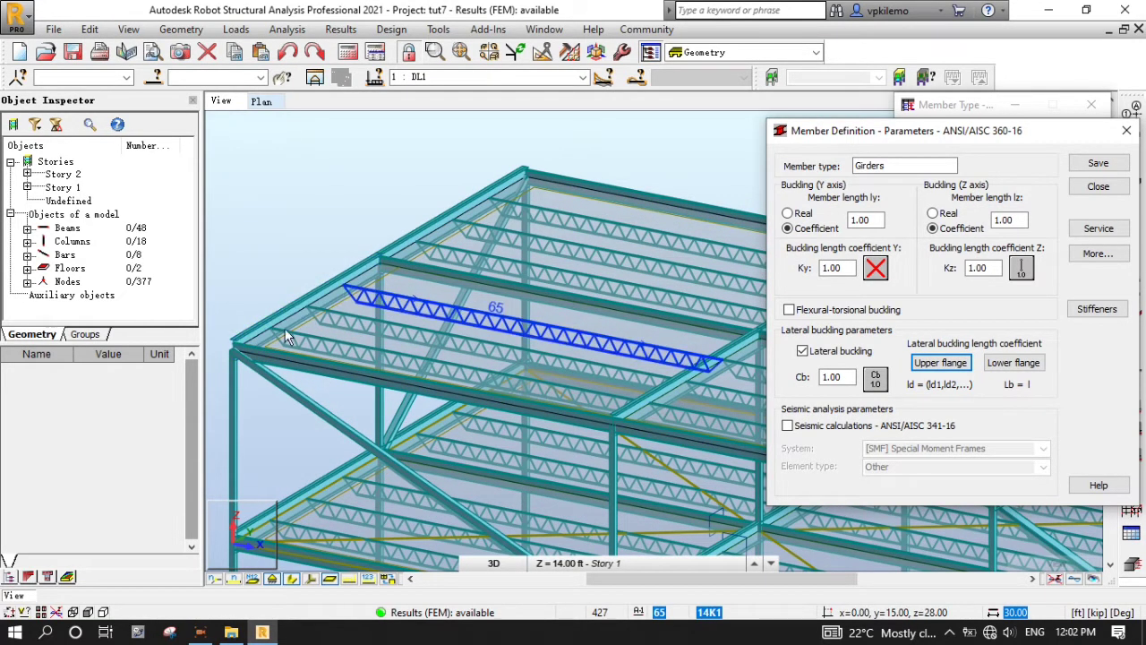
scroll(296, 210, down, 3)
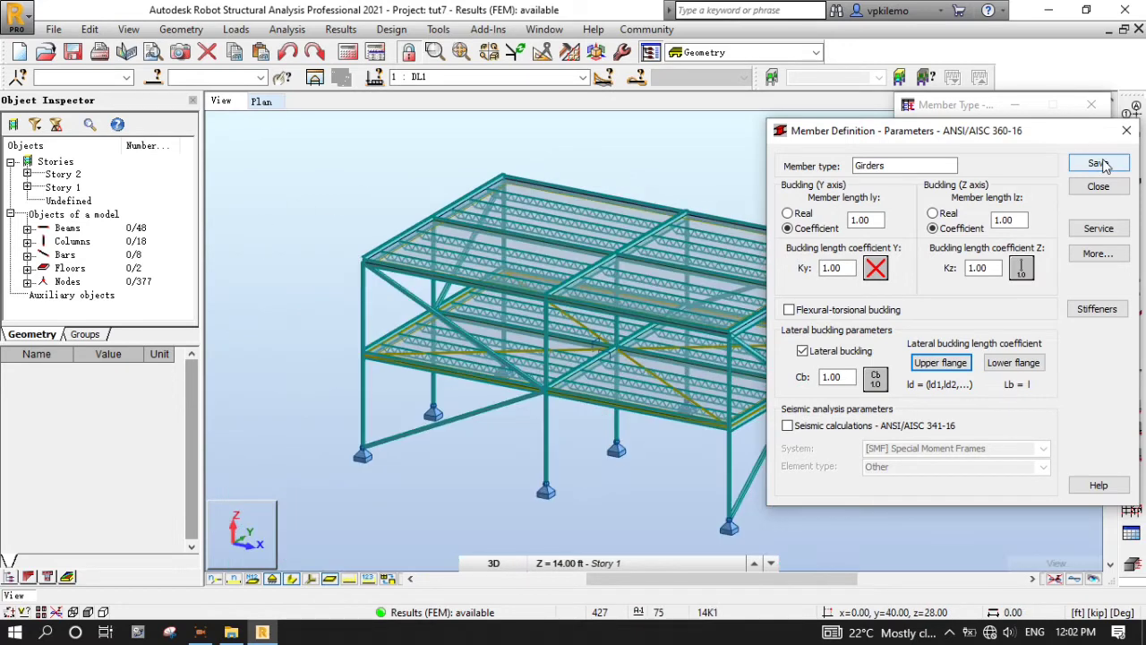
click(1100, 164)
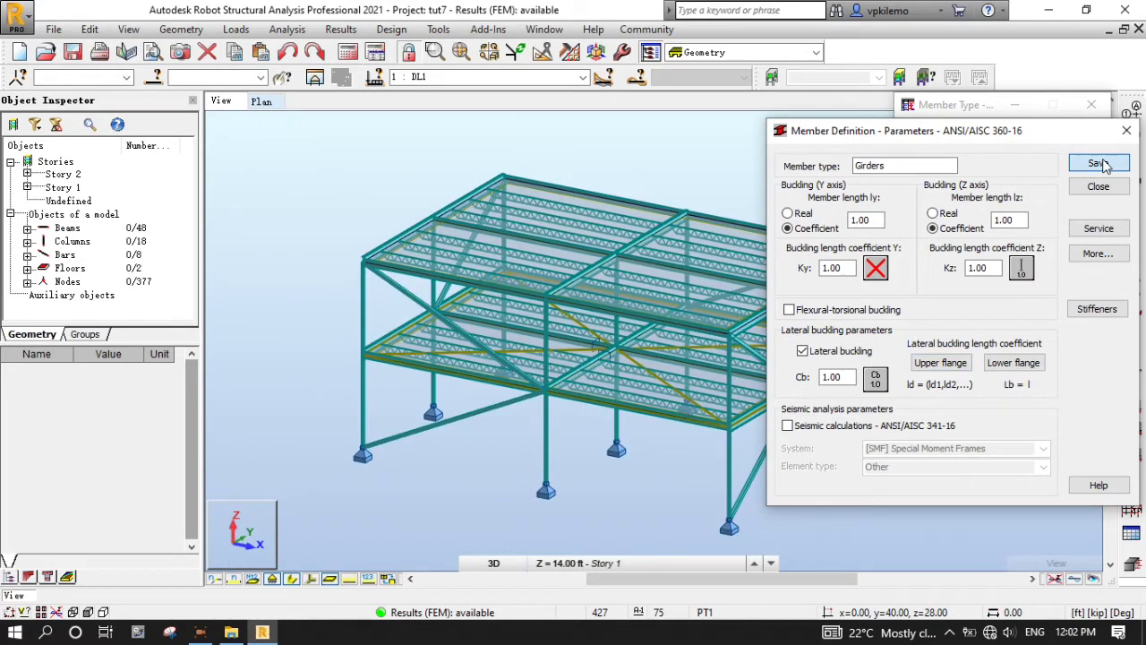
Step: Name the next member type Columns-Braces, assign the 1.0 buckling diagram about the Y axis and enable flexural-torsional buckling
text(Columns-)
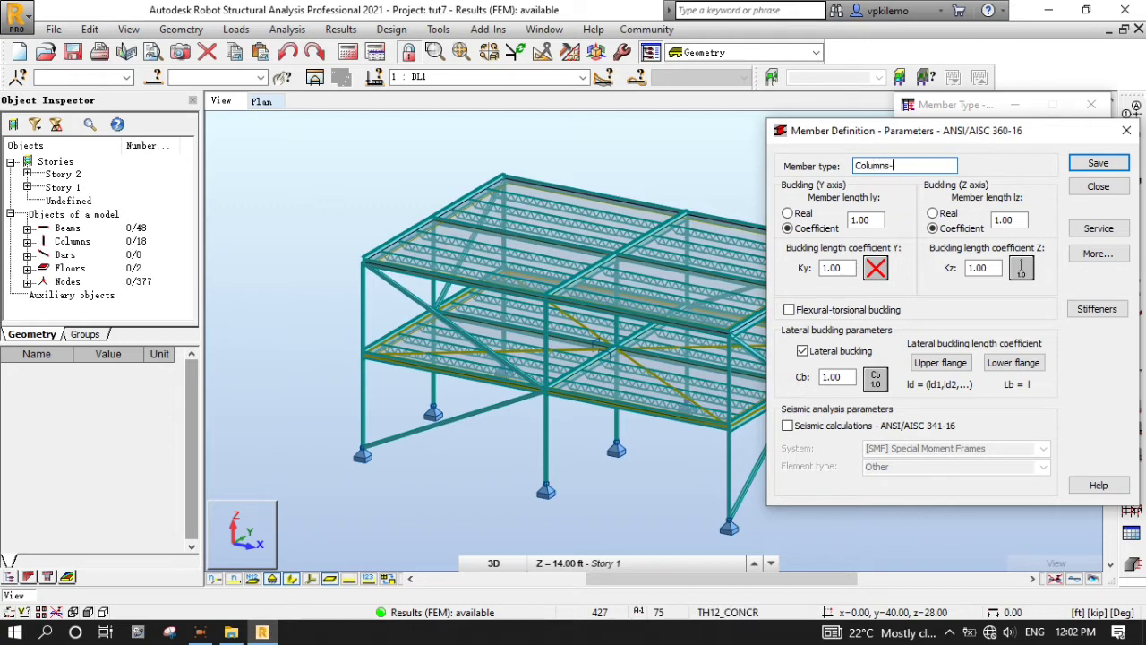
text(Braces)
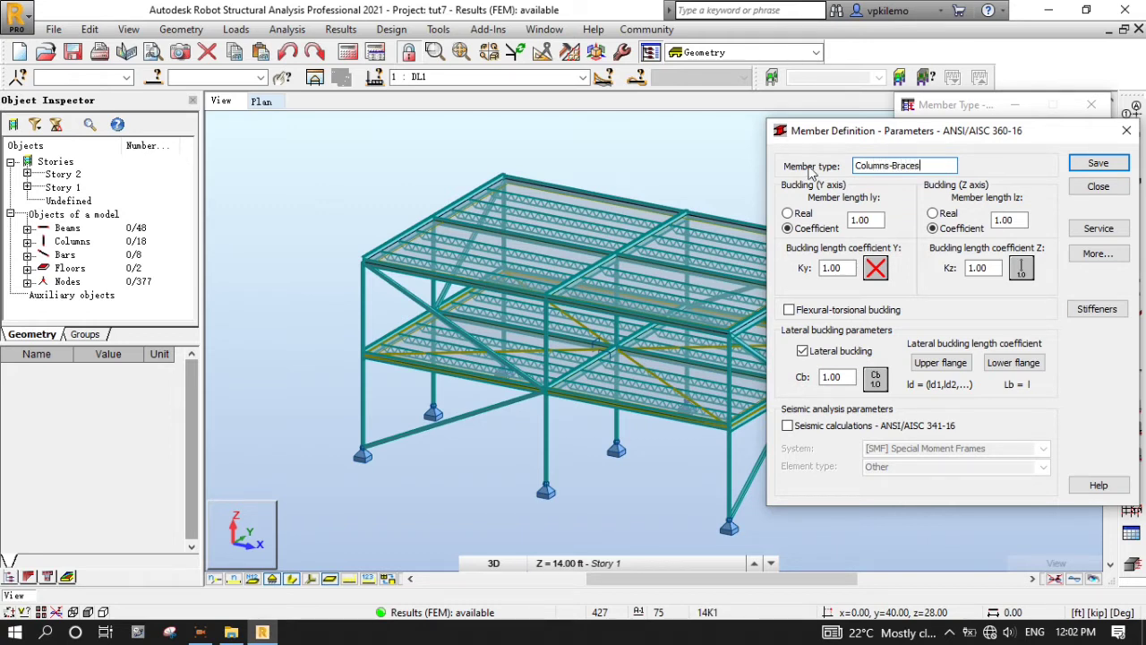
click(876, 269)
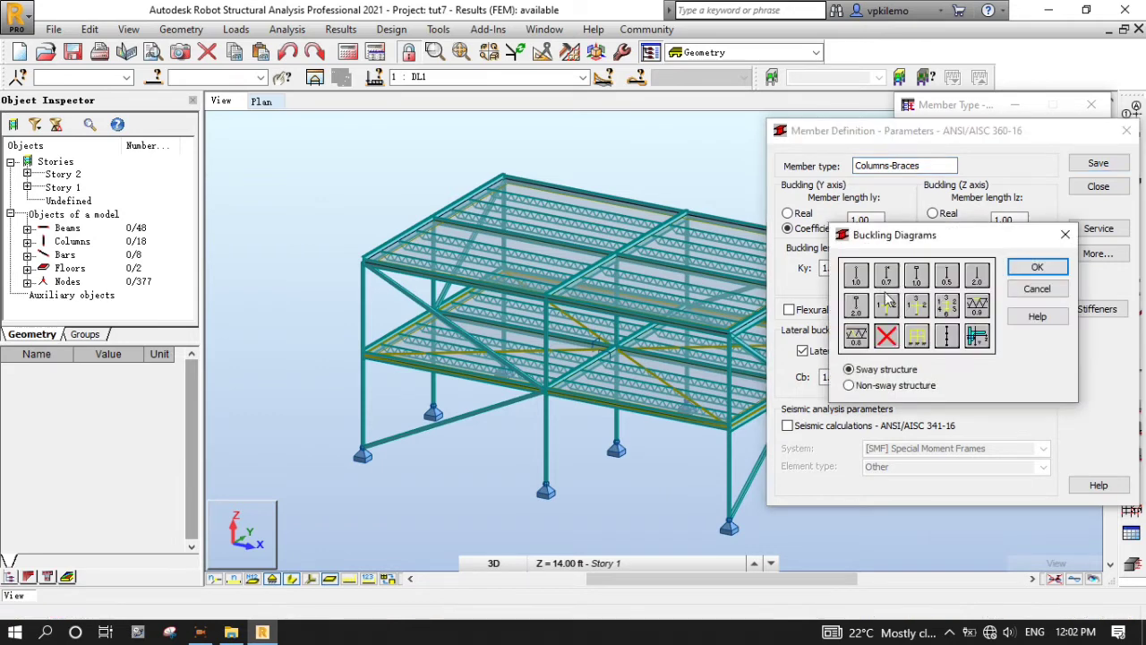
click(1037, 269)
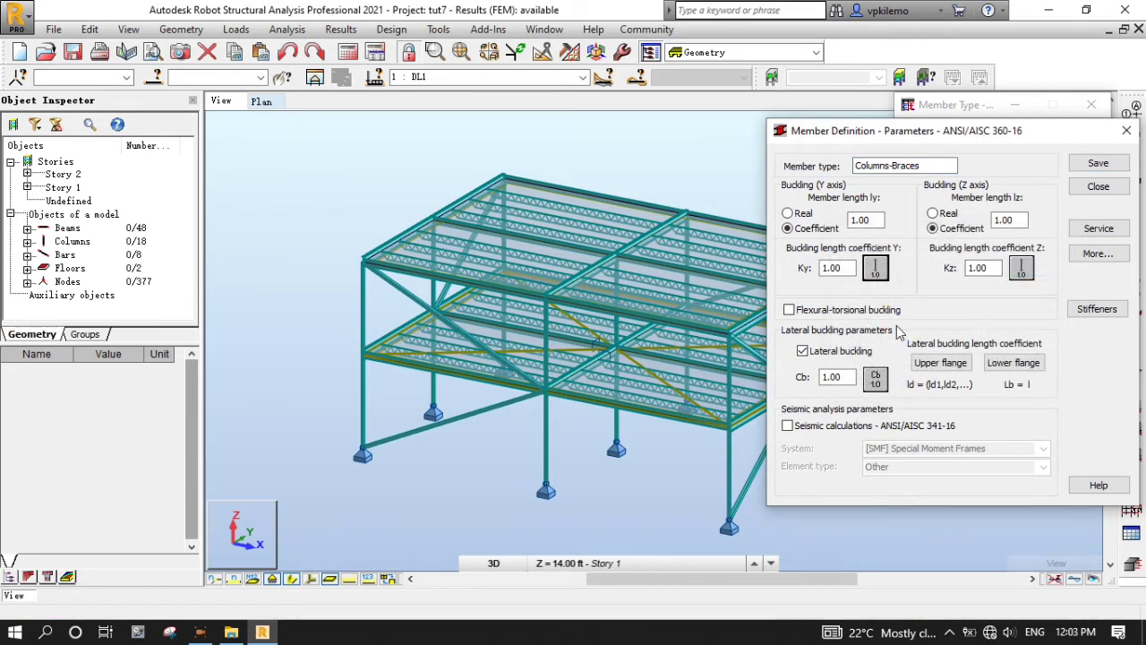
click(790, 309)
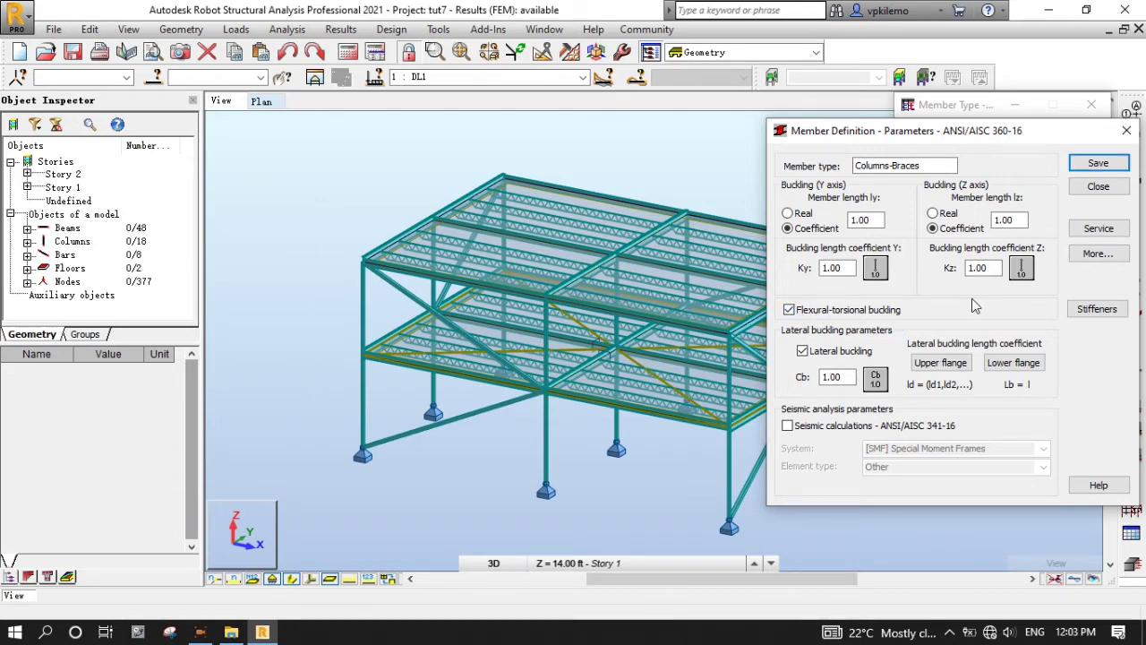
Step: Set the upper-flange lateral buckling length of Columns-Braces to Lb = l, save the member type and close its definition
click(945, 364)
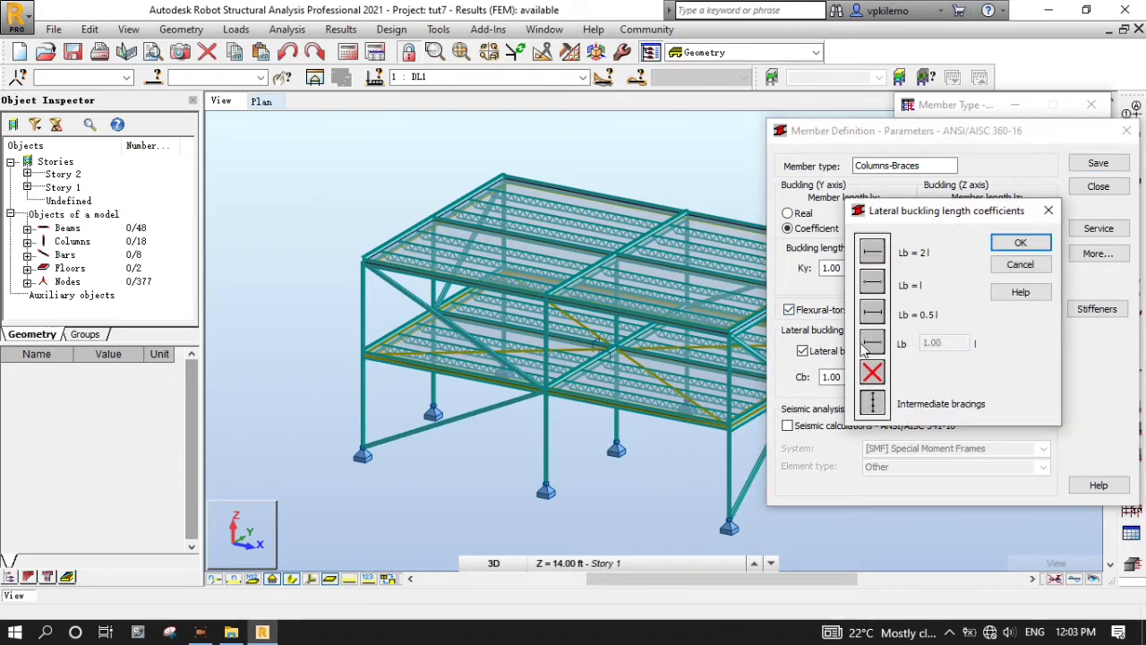
click(873, 282)
click(1005, 246)
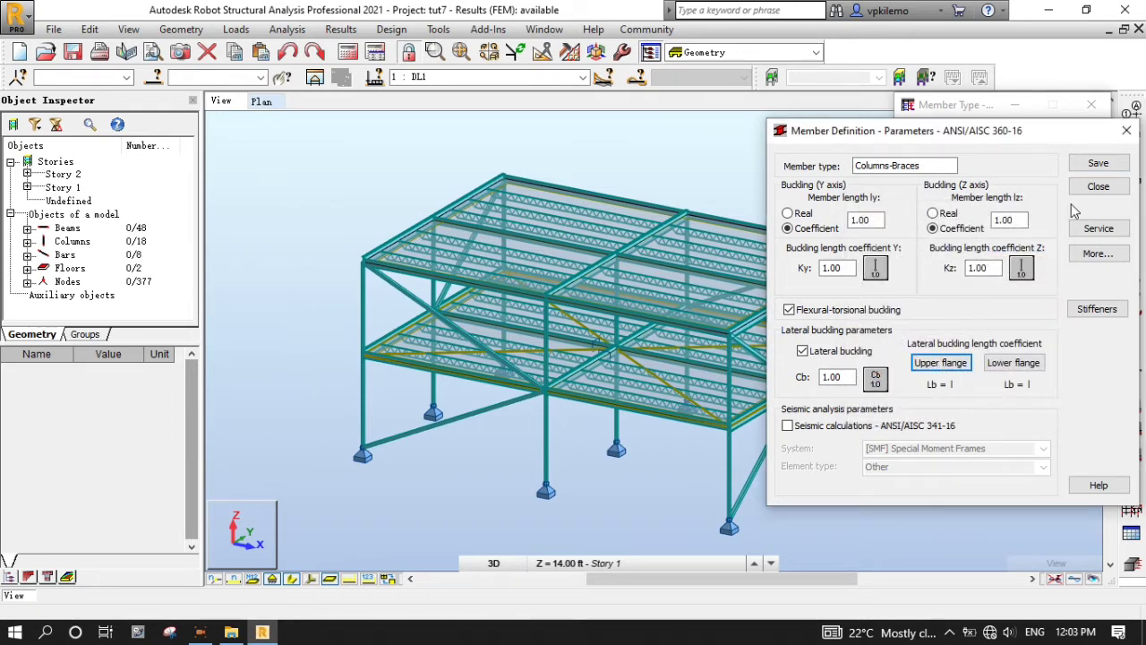
click(1098, 163)
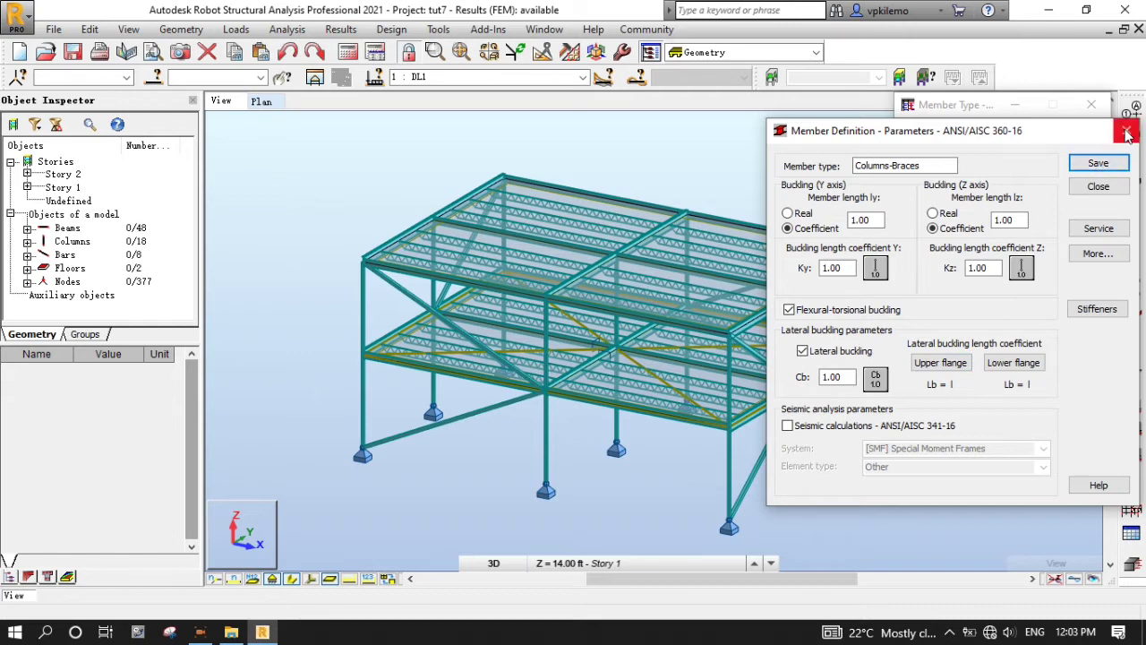
click(1127, 133)
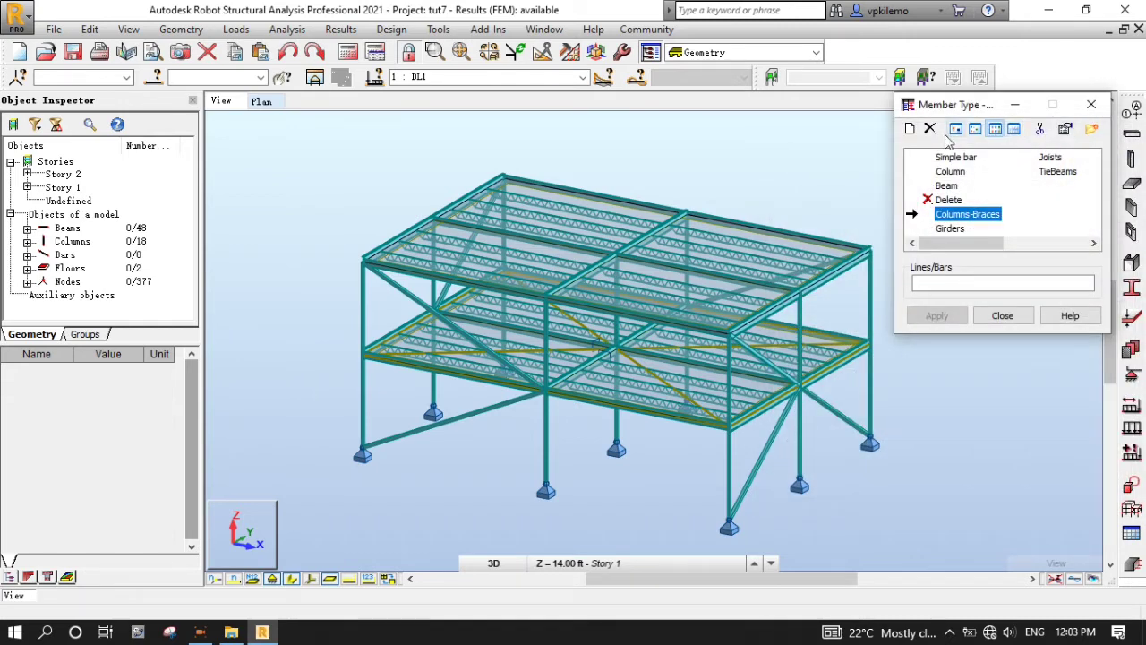
Step: Assign the Joists member type to all bars with the 14K1 section
click(1051, 158)
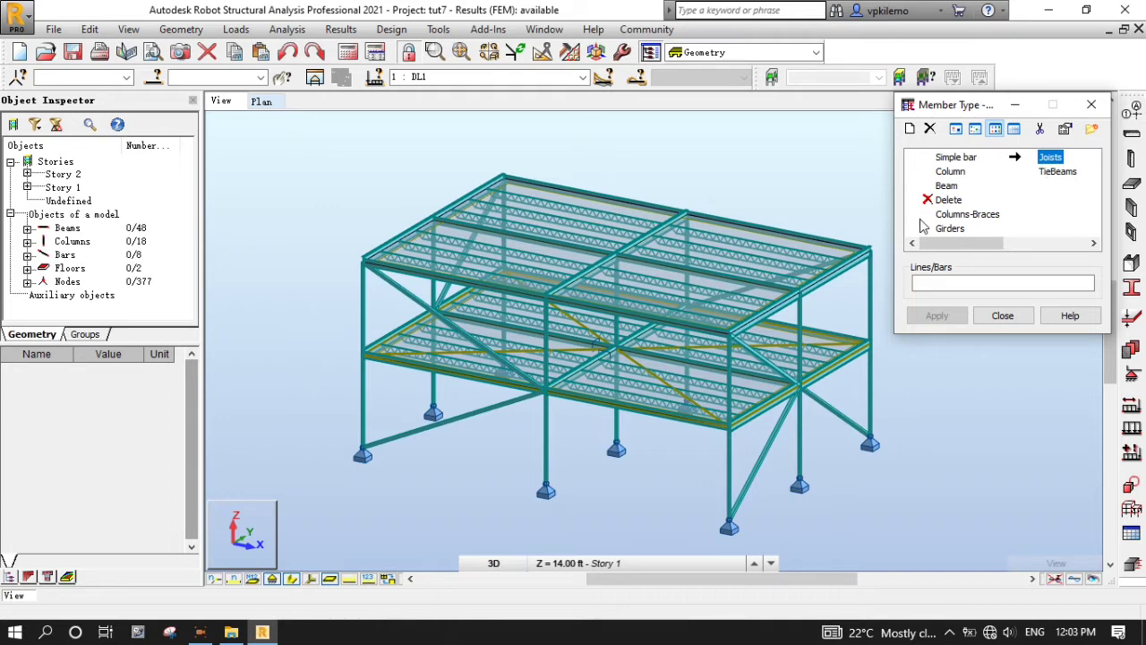
click(151, 77)
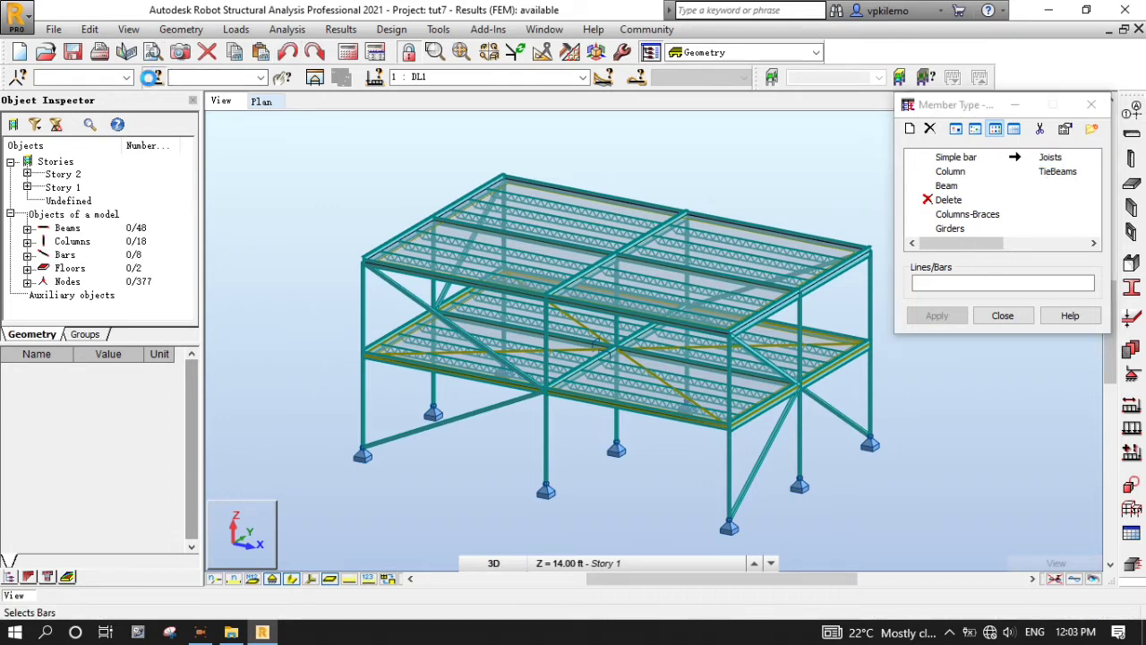
click(1011, 245)
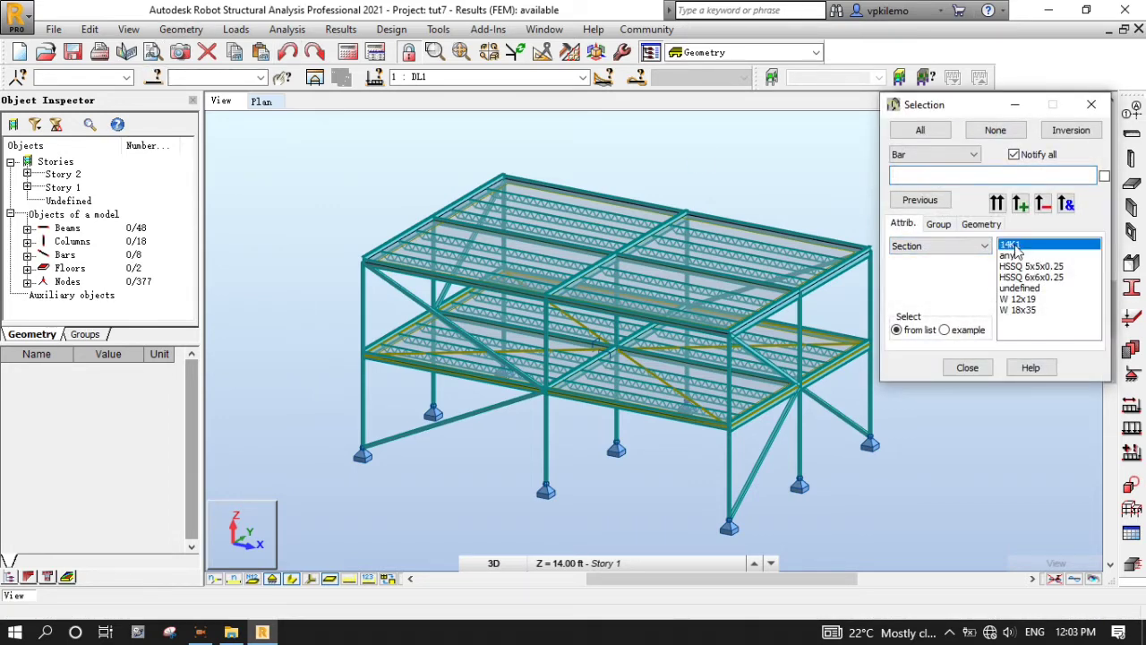
click(997, 203)
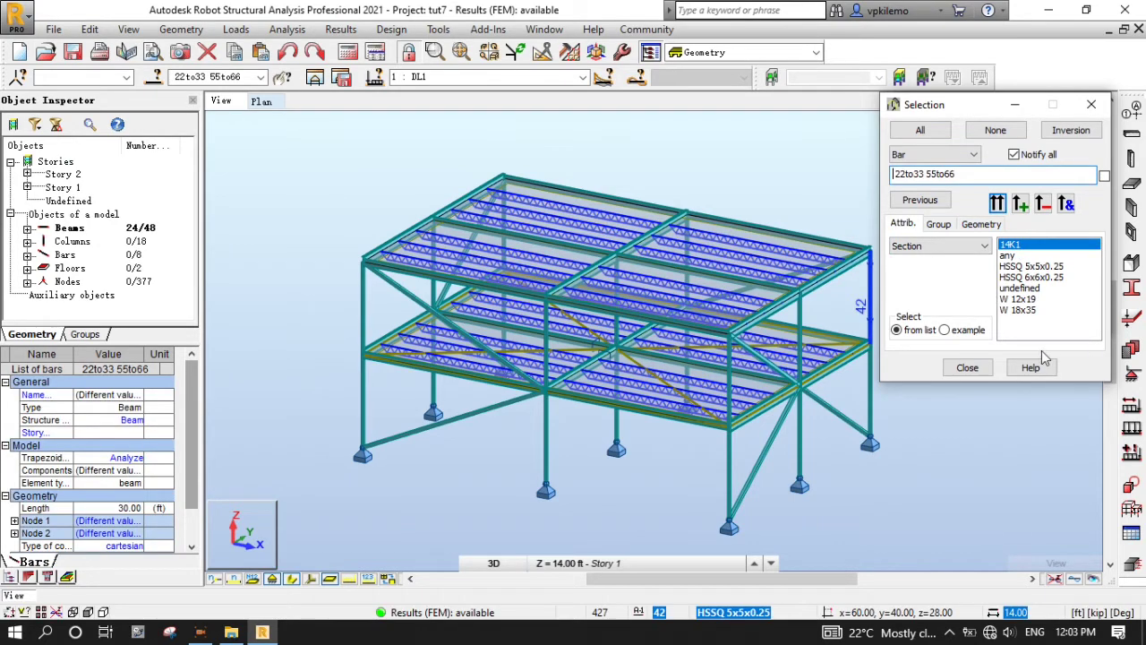
click(968, 367)
click(937, 315)
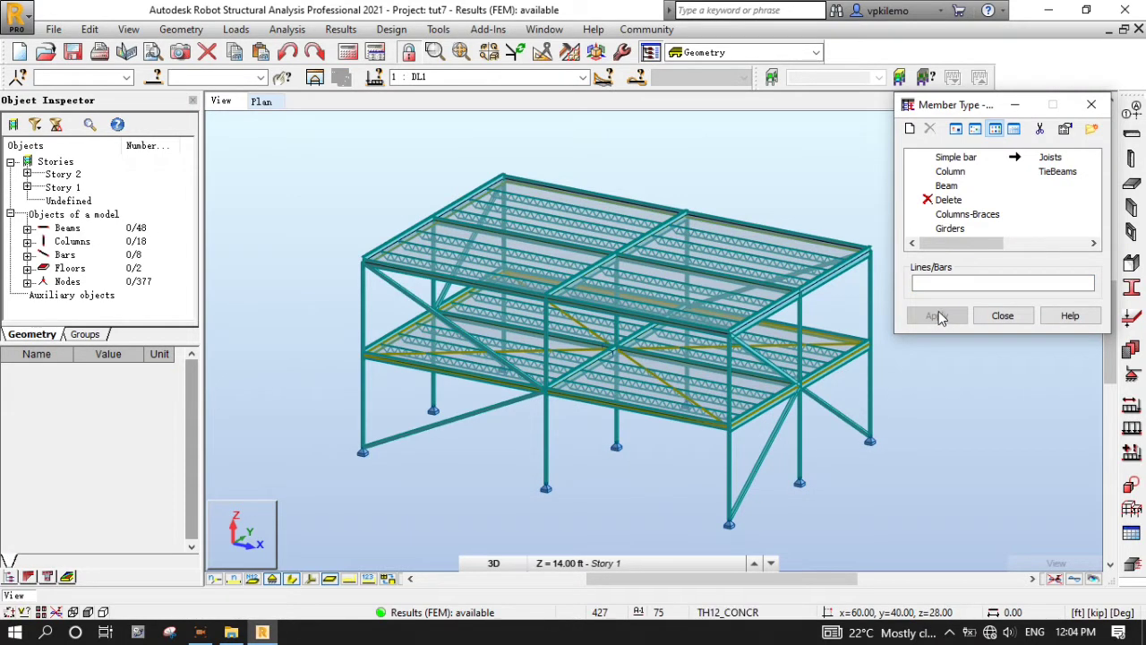
Step: Assign the TieBeams member type to all bars with the W 12x19 section
click(1058, 171)
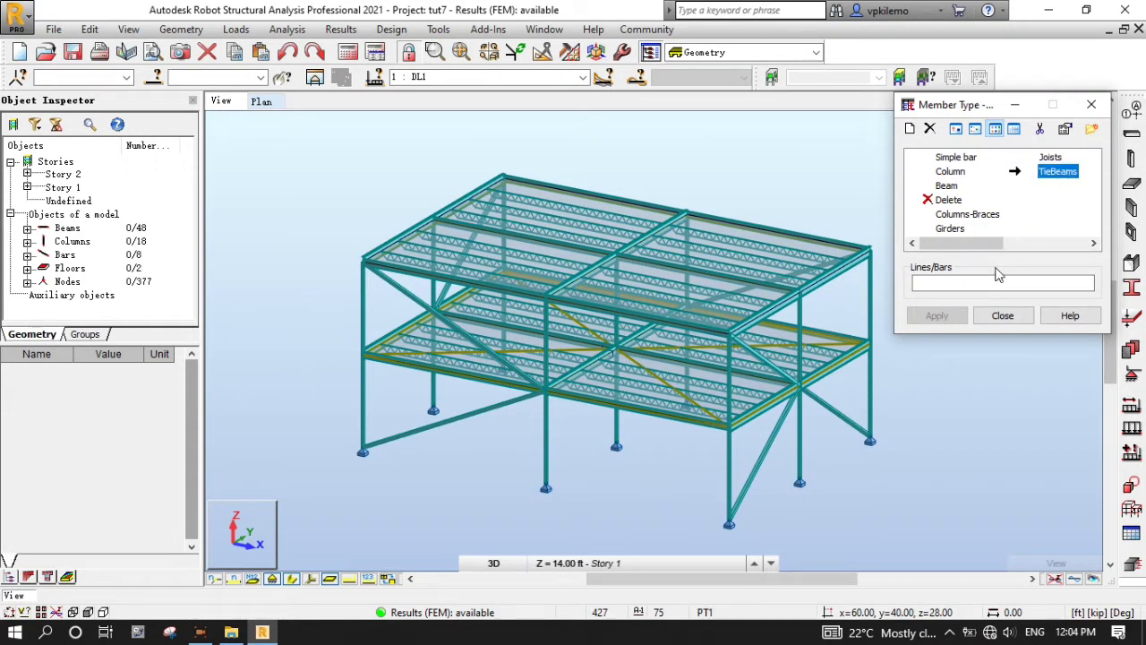
click(155, 79)
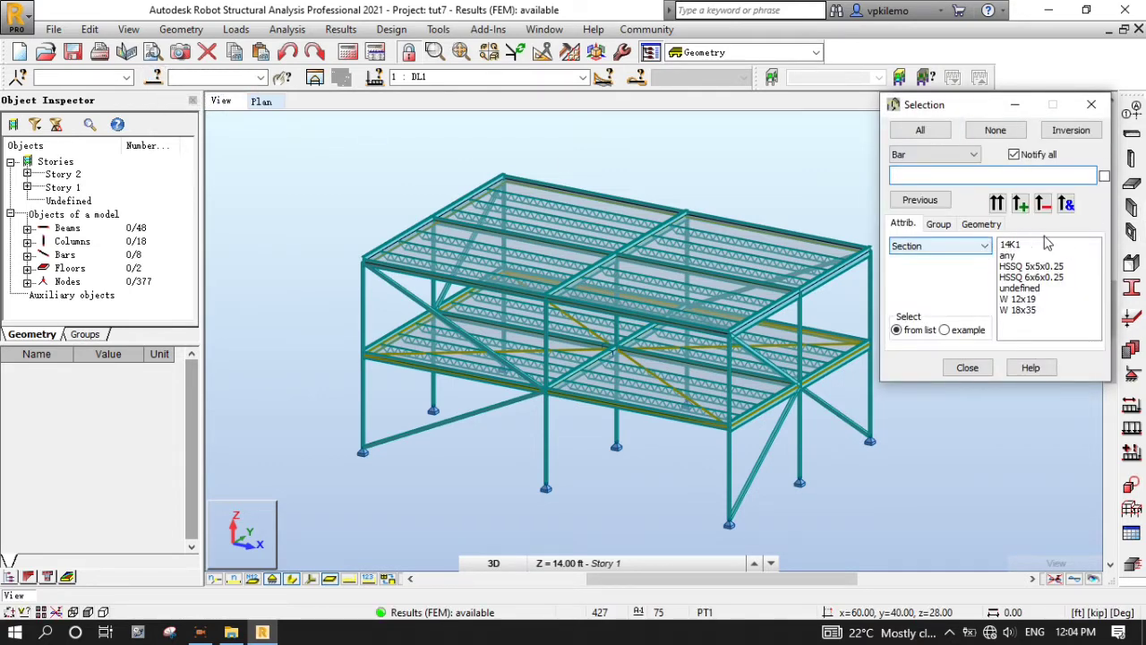
click(1033, 300)
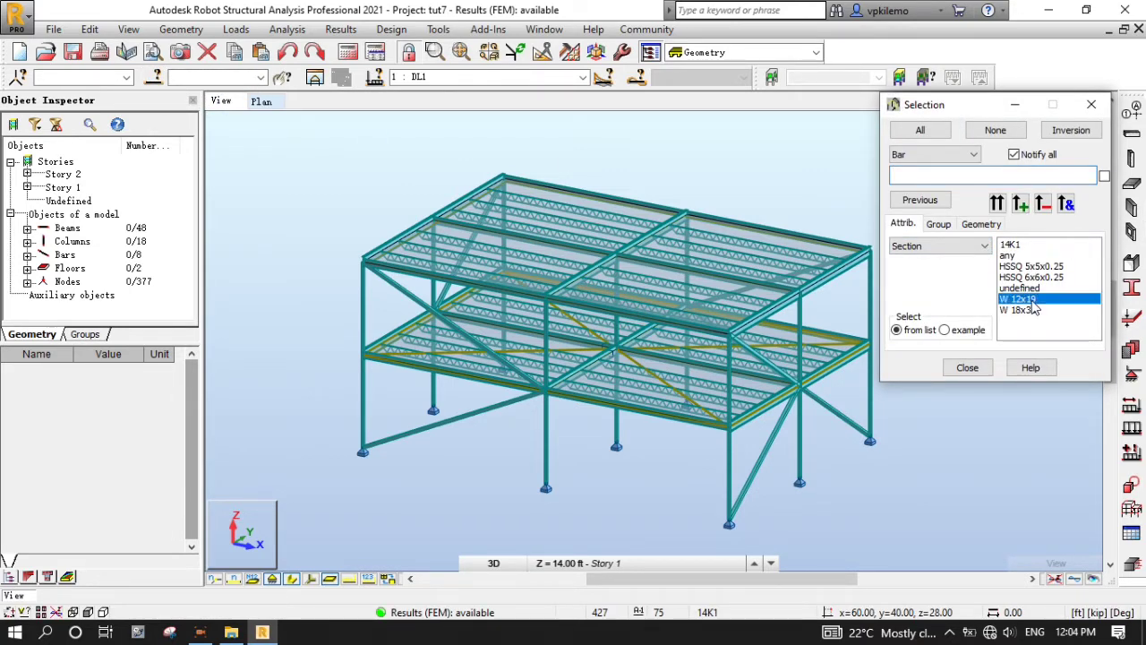
click(998, 203)
click(968, 368)
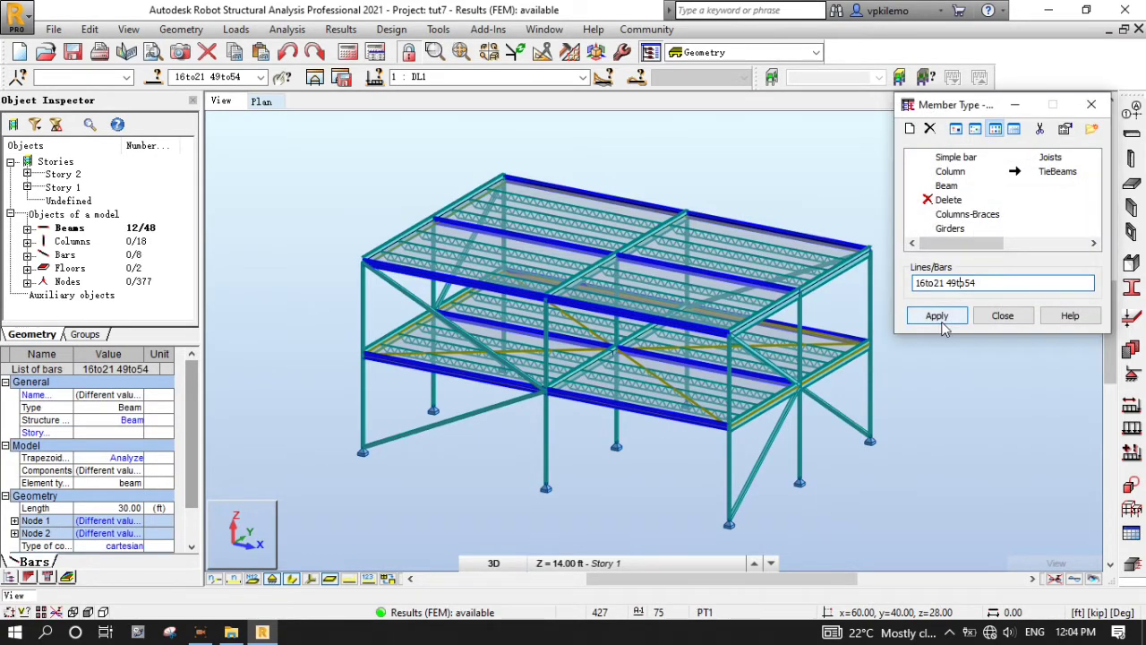
click(937, 315)
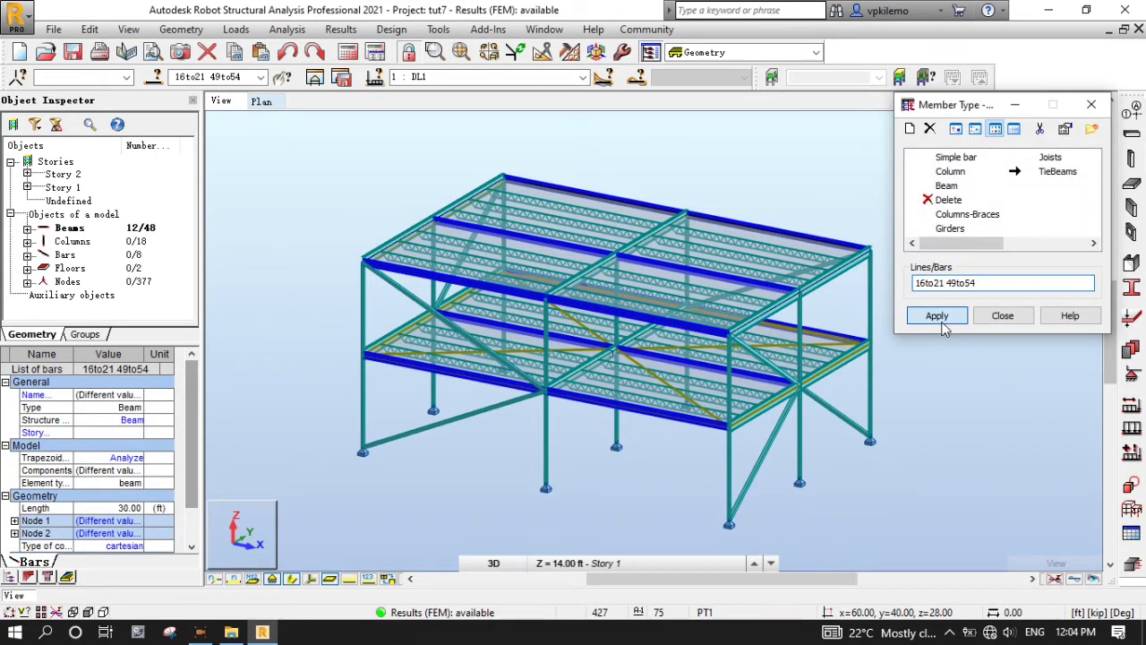
Step: Assign the Girders member type to all bars with the W 18x35 section
click(948, 229)
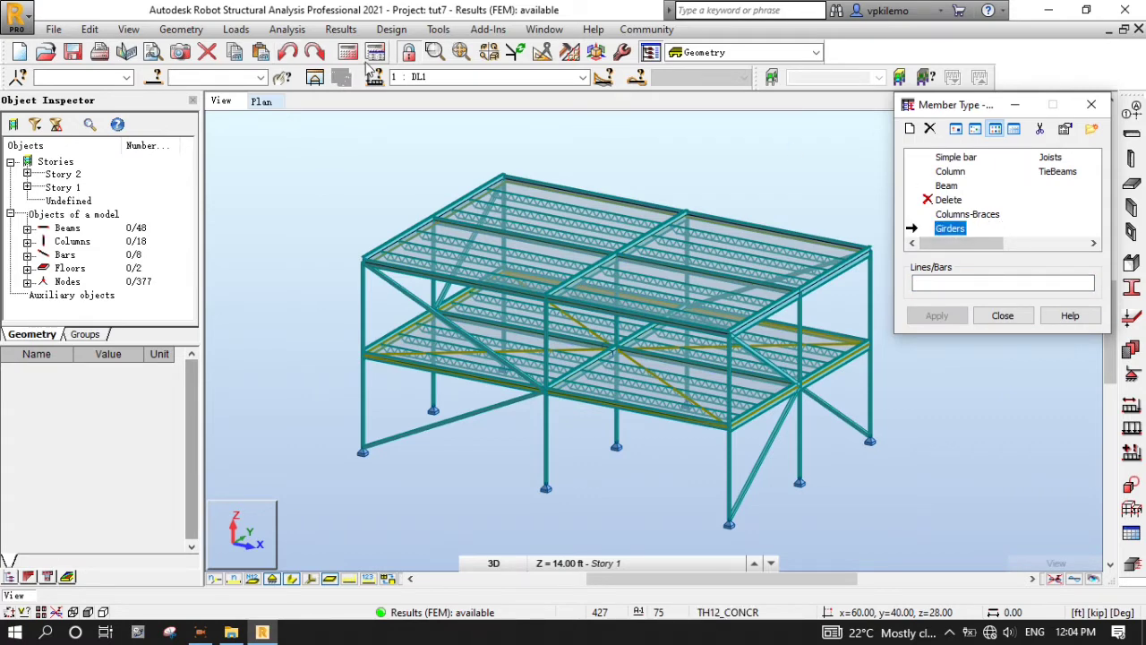
click(156, 77)
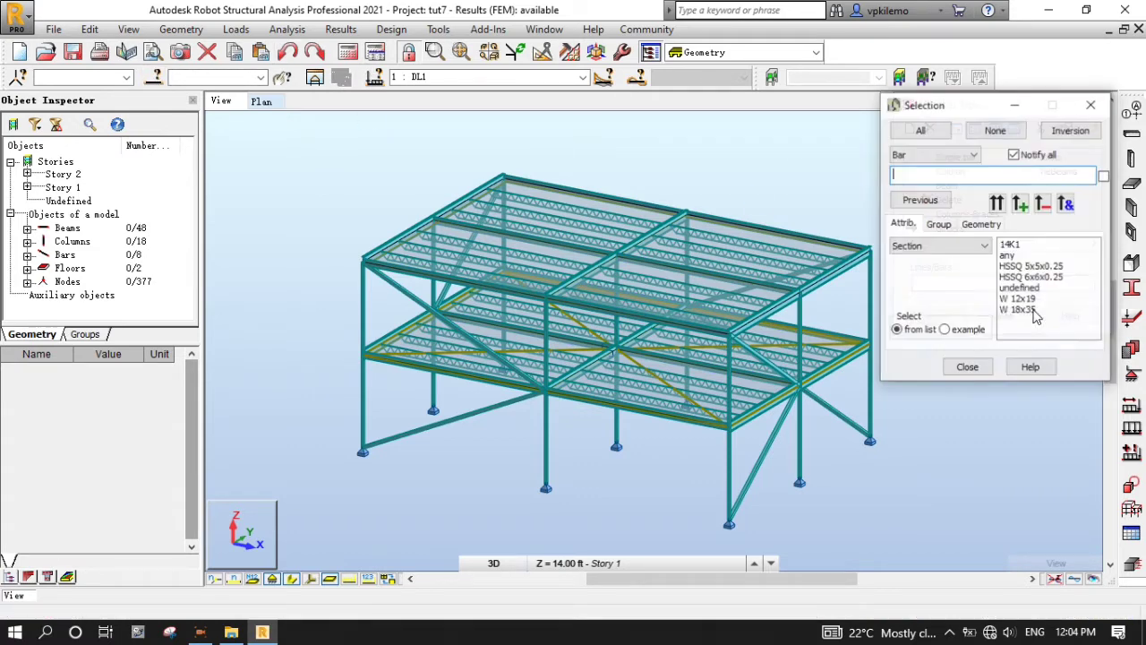
click(1017, 310)
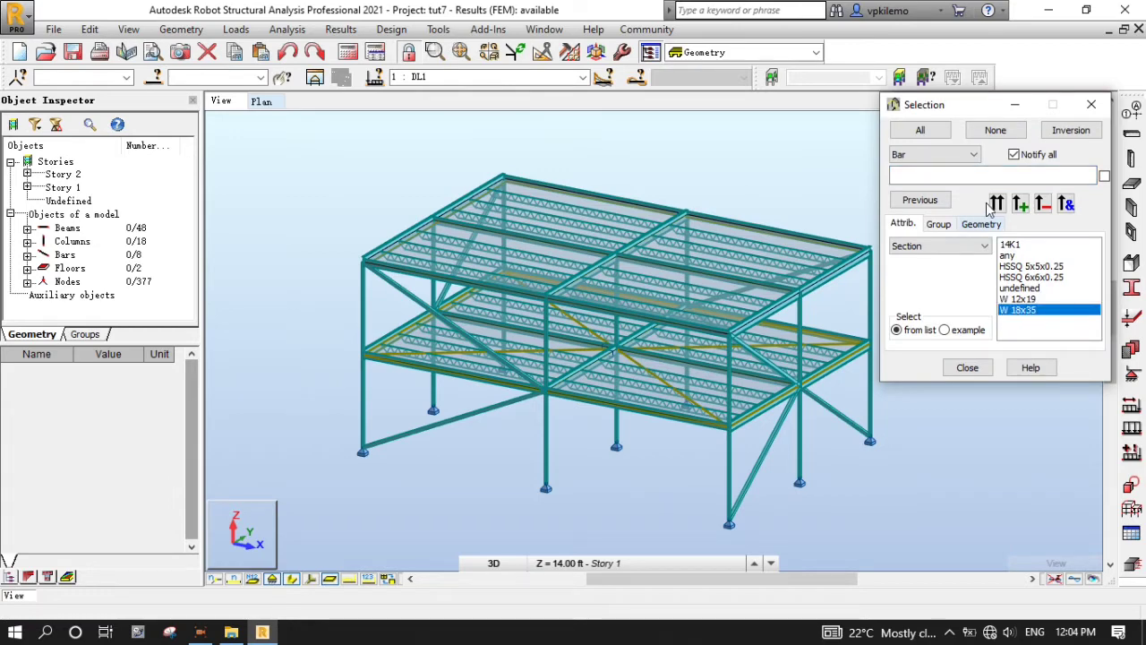
click(968, 367)
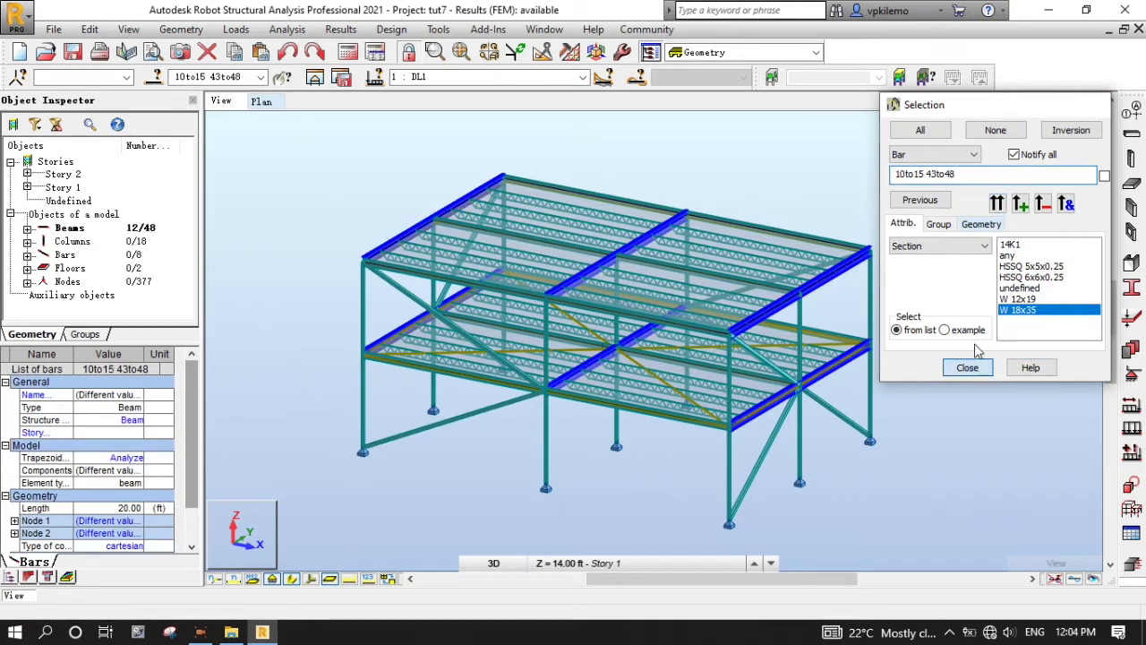
click(937, 315)
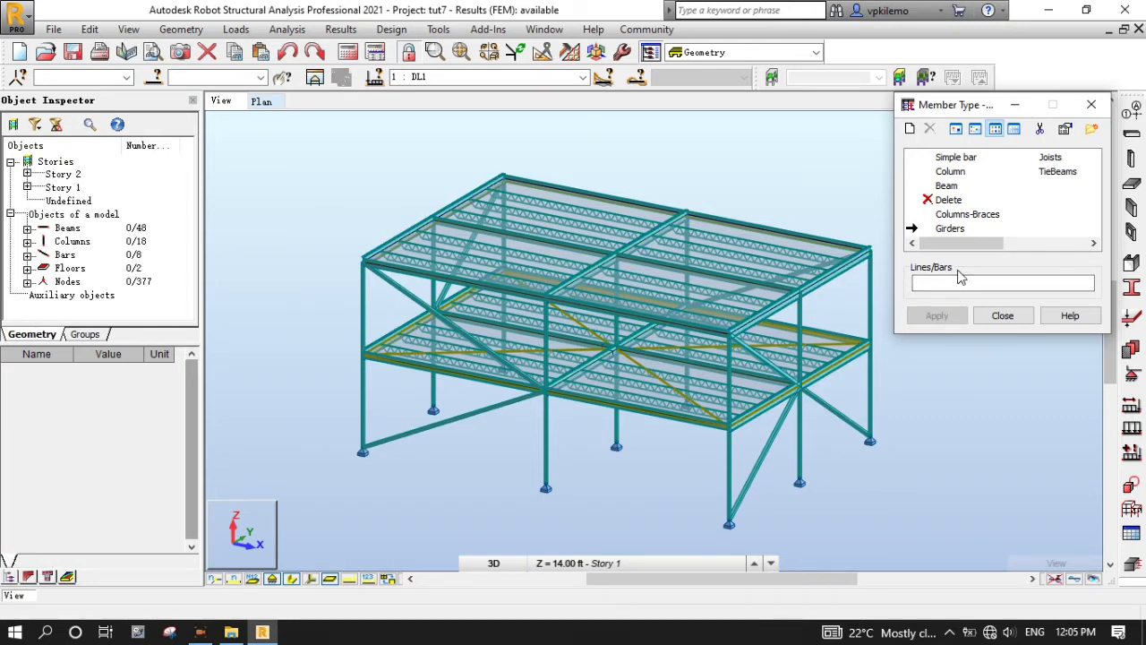
Step: Assign the Columns-Braces member type to all HSSQ 5x5x0.25 and HSSQ 6x6x0.25 bars and finish the member type assignment
click(960, 217)
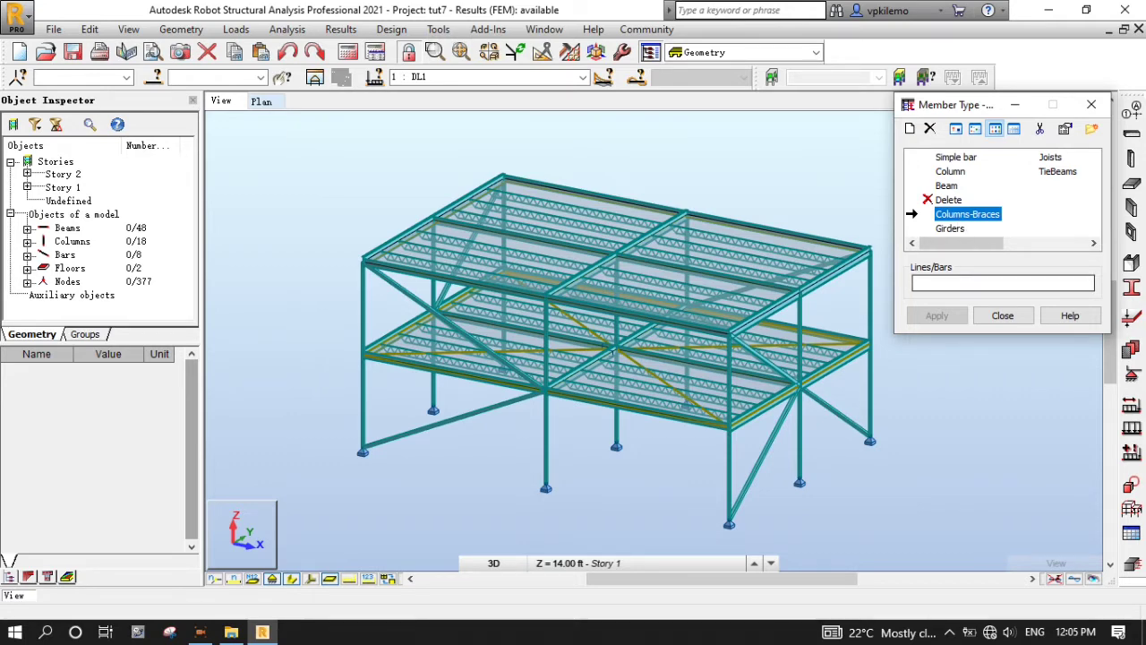
click(154, 78)
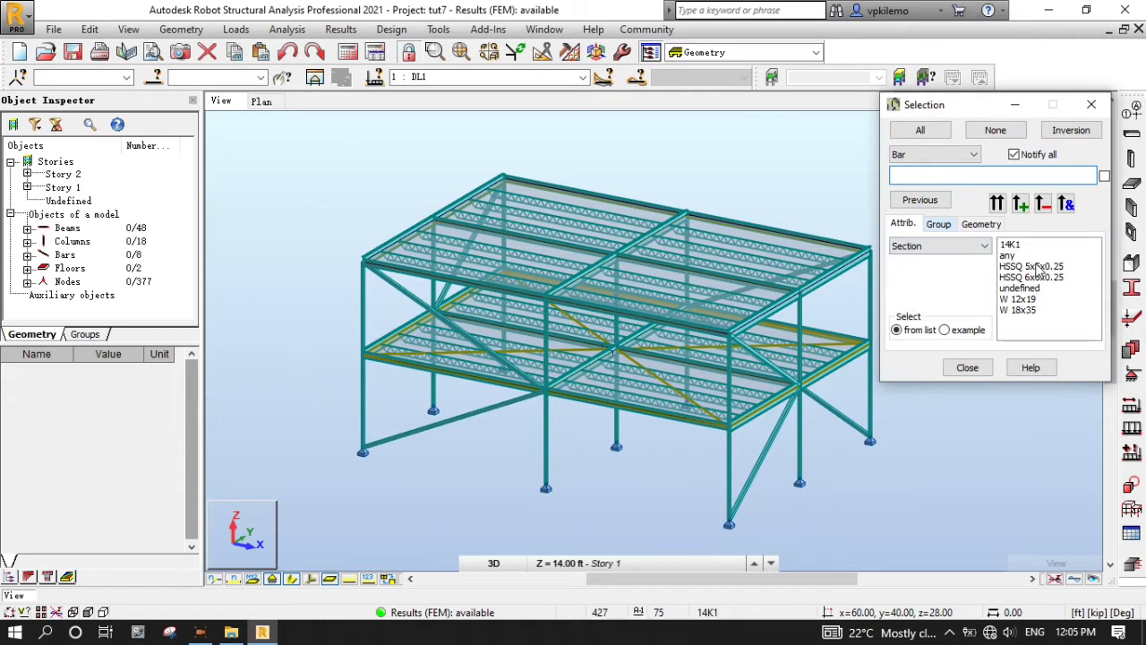
drag(1039, 268, 1040, 278)
click(997, 203)
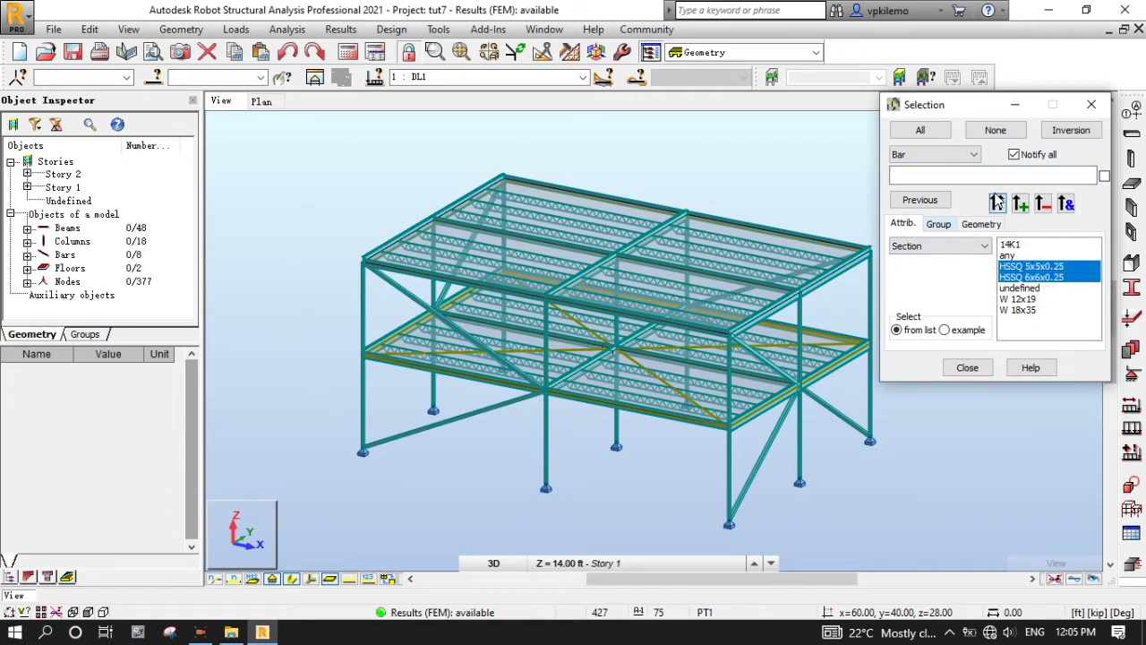
click(967, 367)
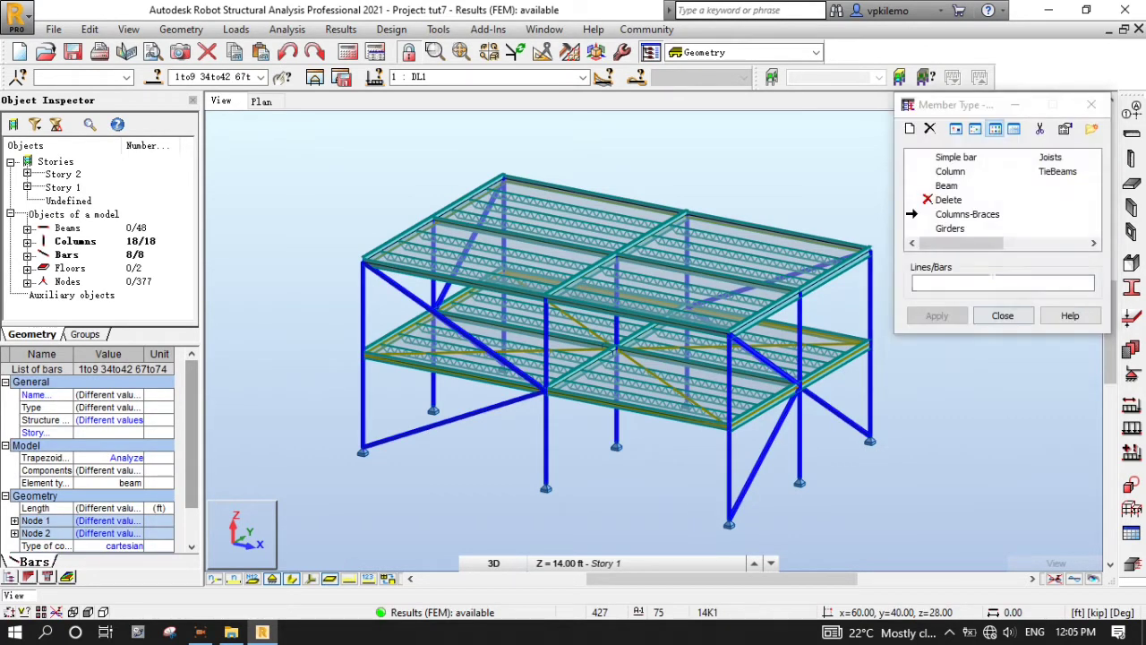
click(931, 316)
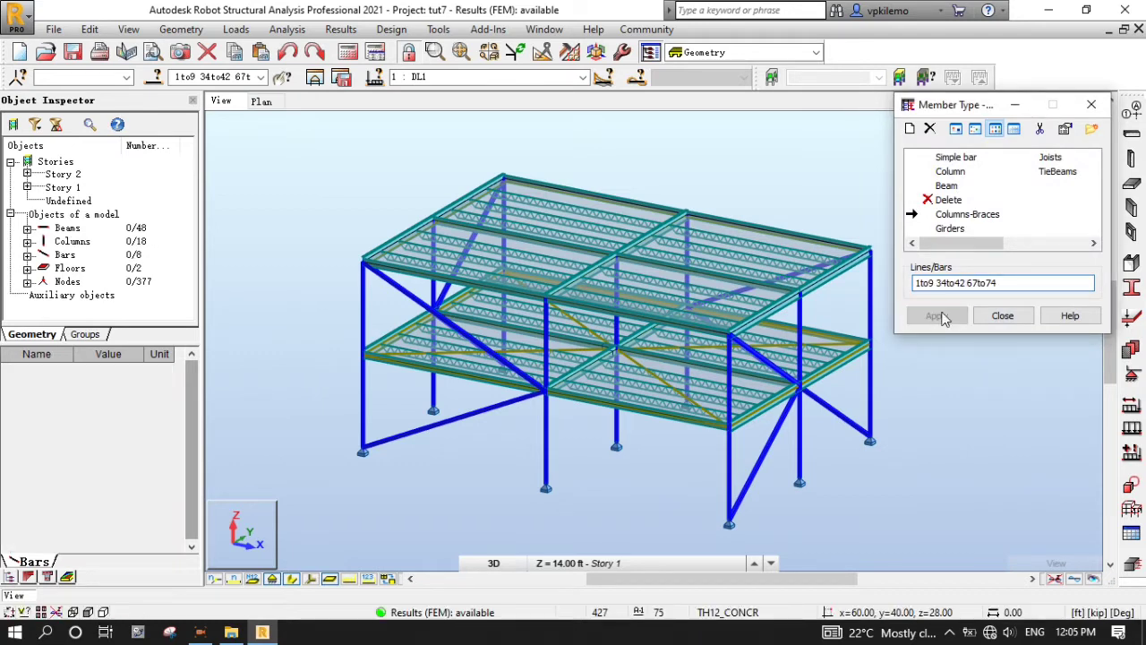
click(1003, 316)
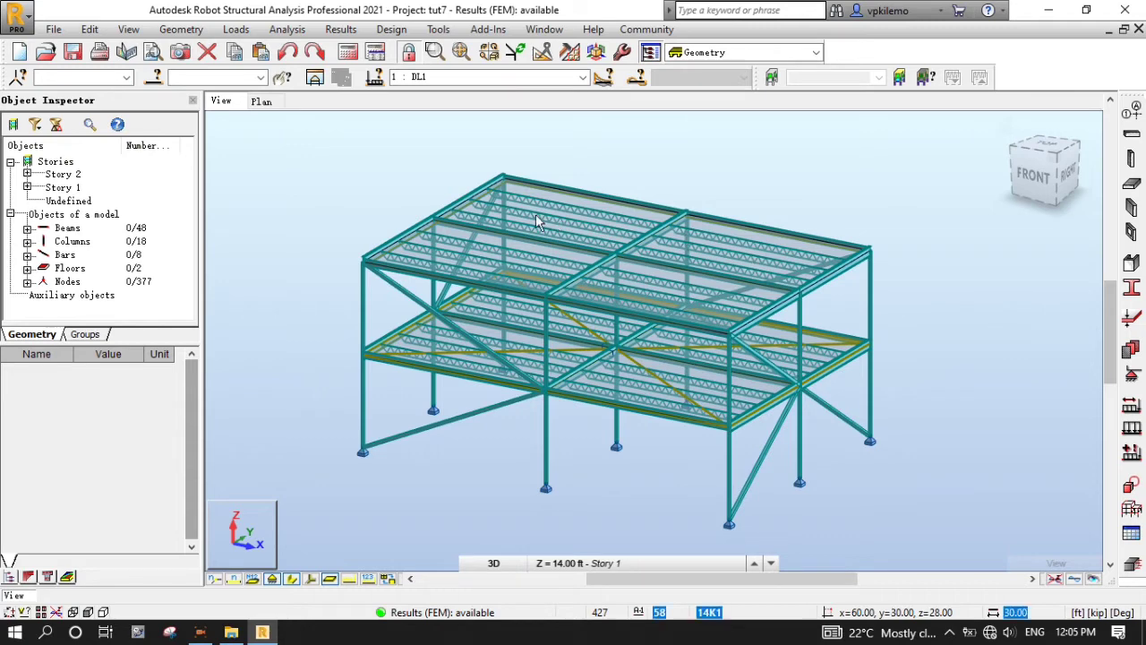
Step: Create a new steel design group named Roof Joists in the member and group definitions
scroll(400, 325, down, 2)
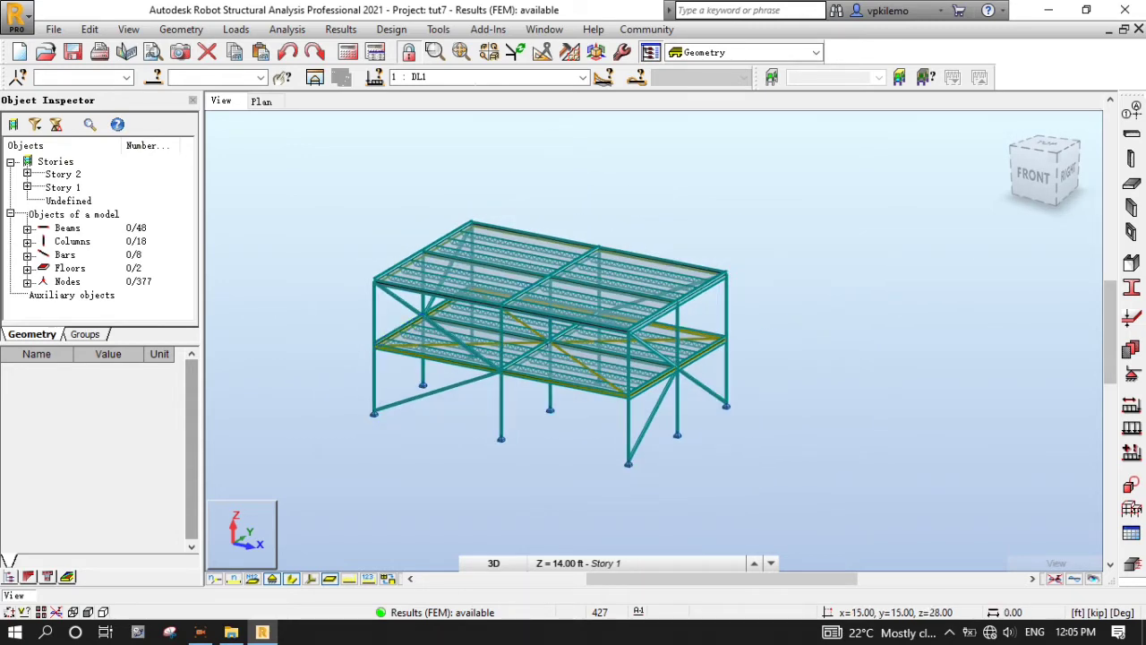
click(394, 30)
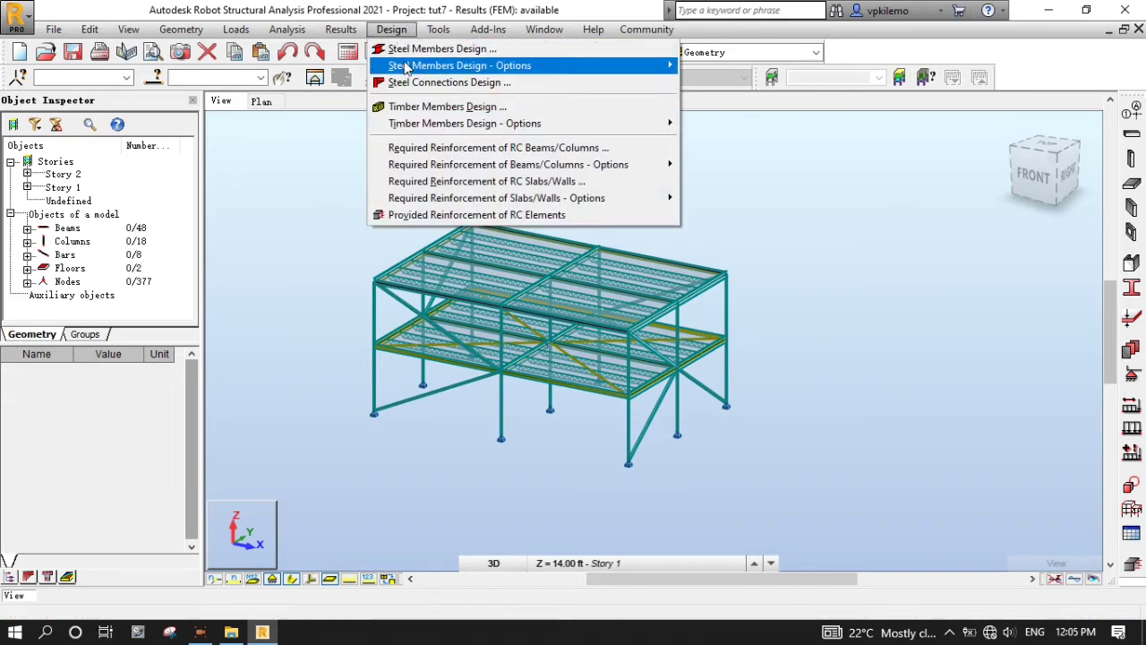
mouse_move(409, 69)
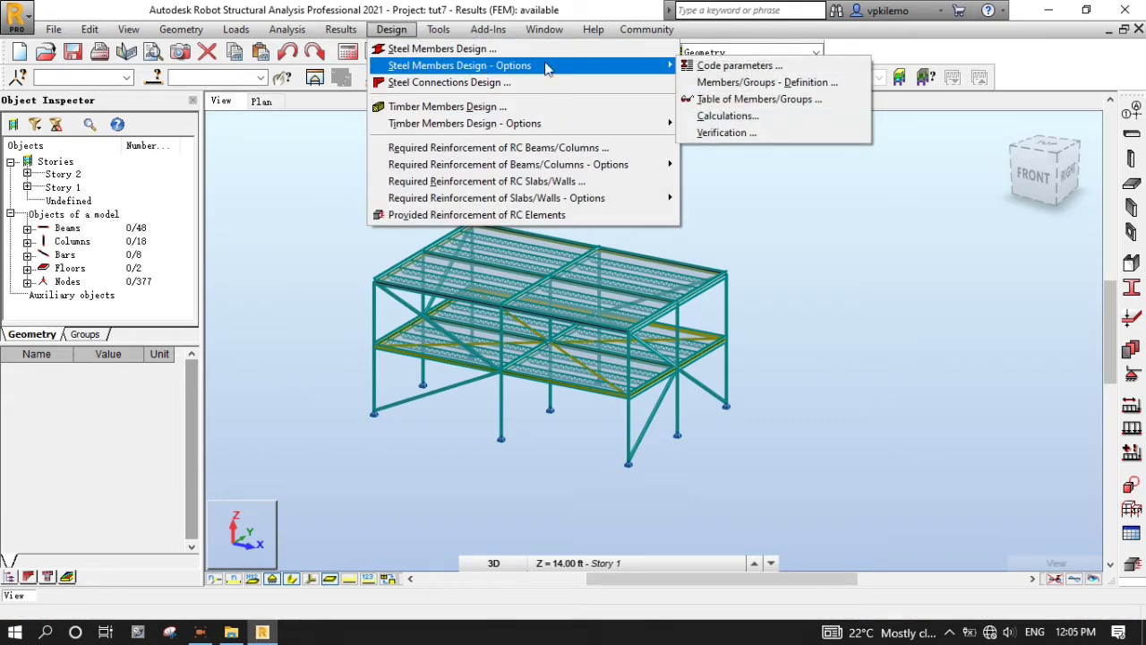
click(747, 89)
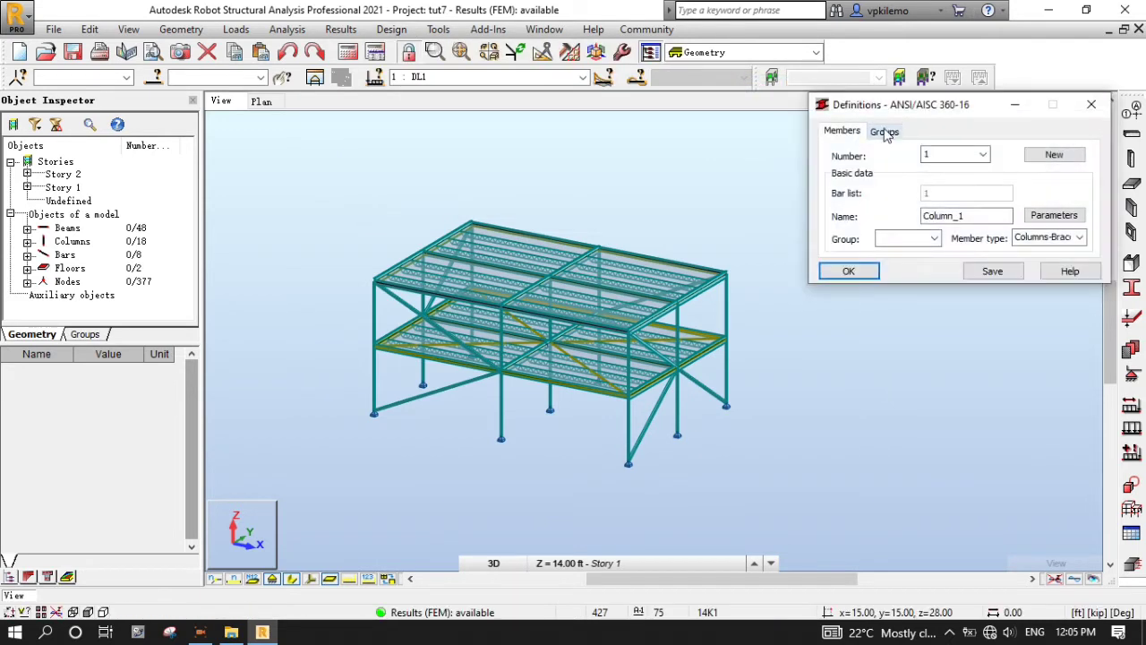
click(884, 131)
click(1051, 158)
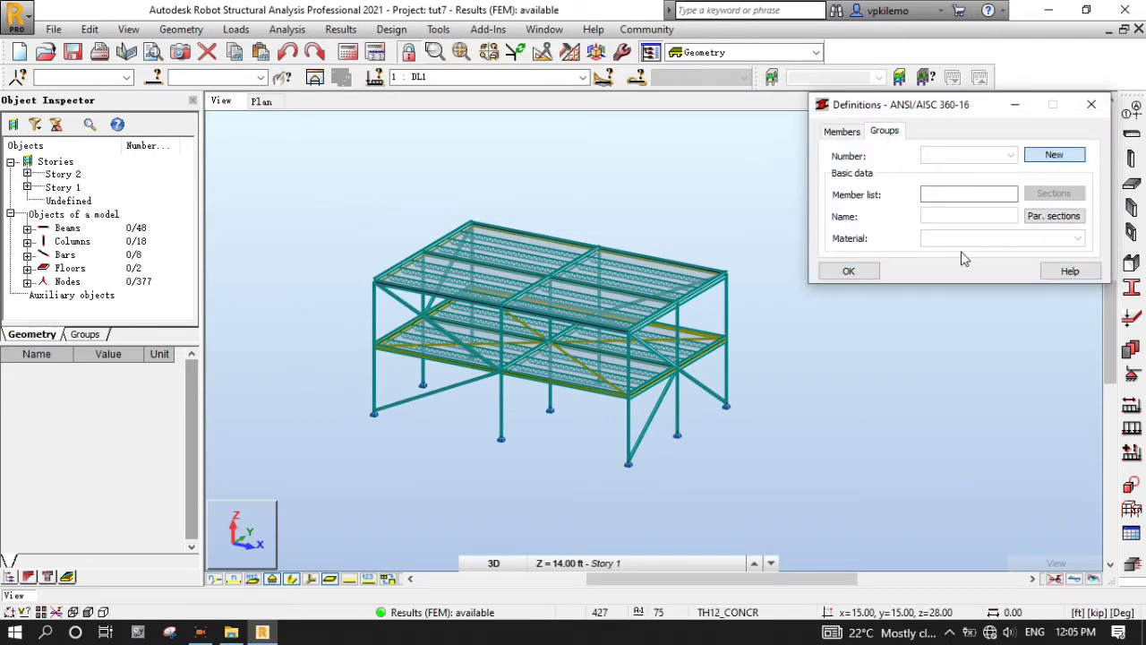
text(Roof Joists)
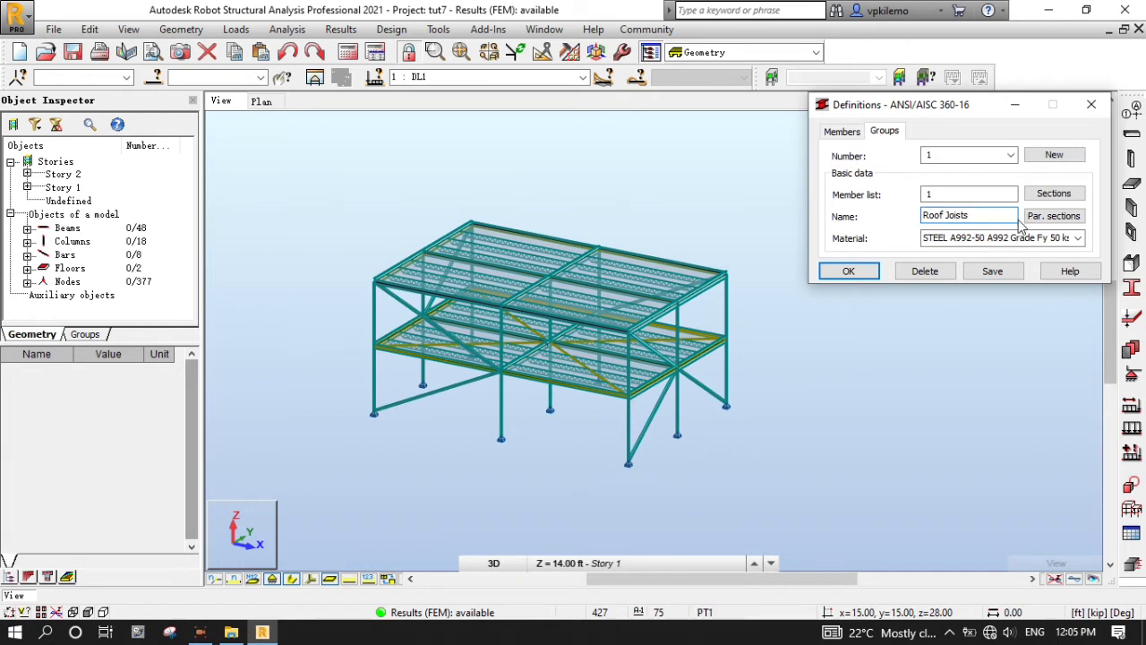
Step: Select the roof joists for the Roof Joists group by filtering the 14K1 bars to Z from 28 to 28
click(981, 194)
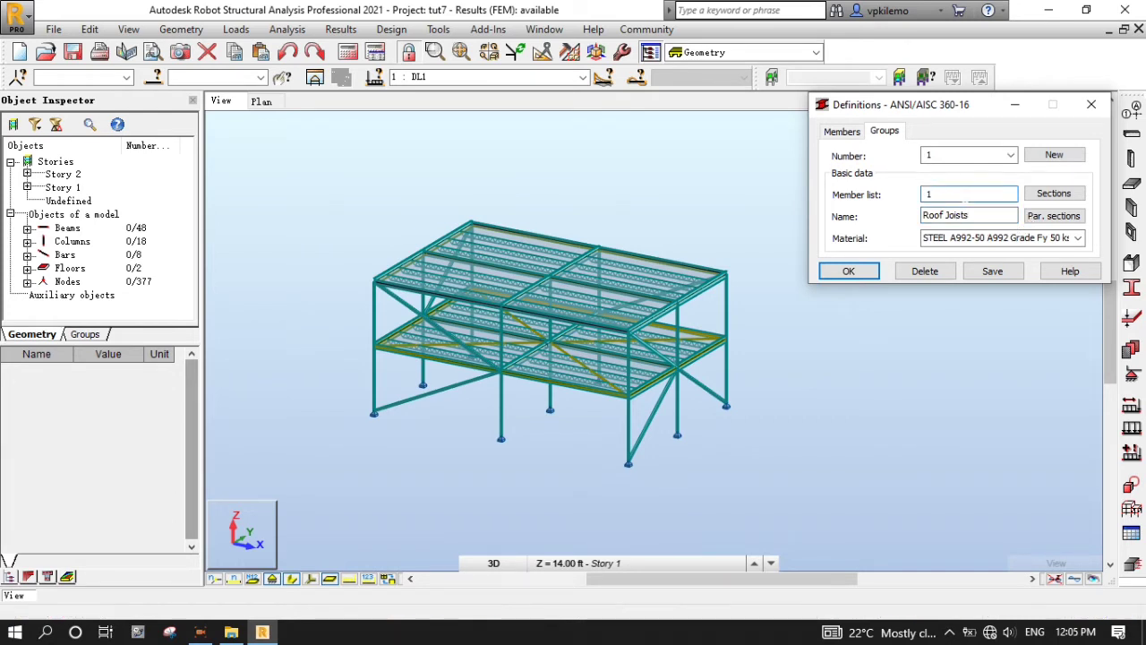
click(154, 78)
click(1013, 246)
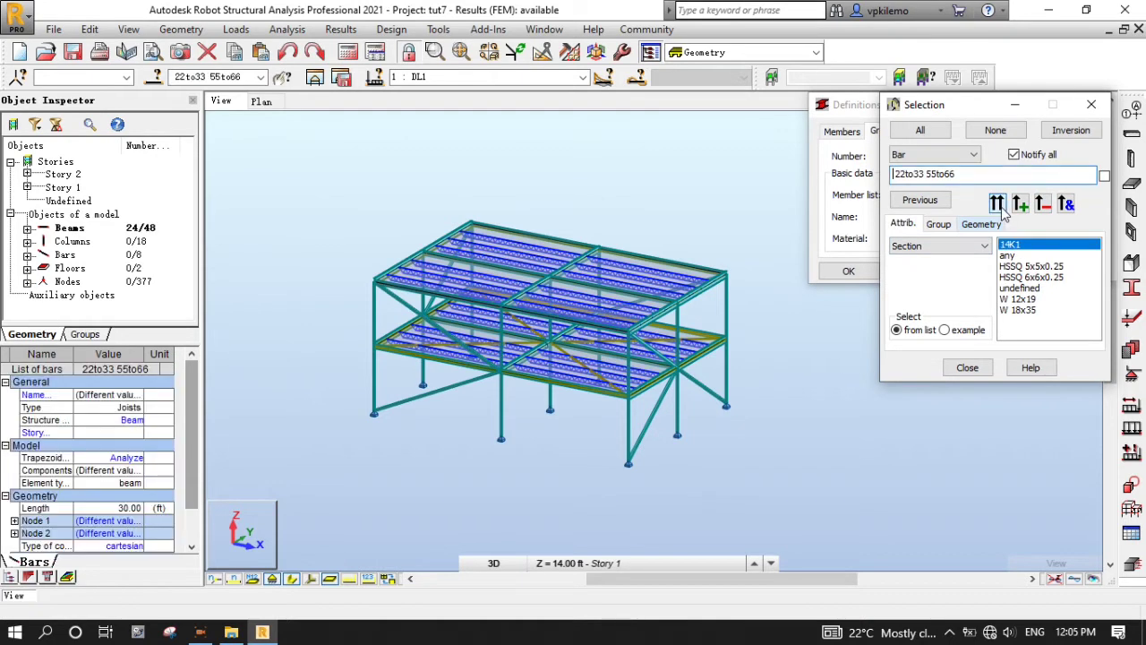
click(982, 225)
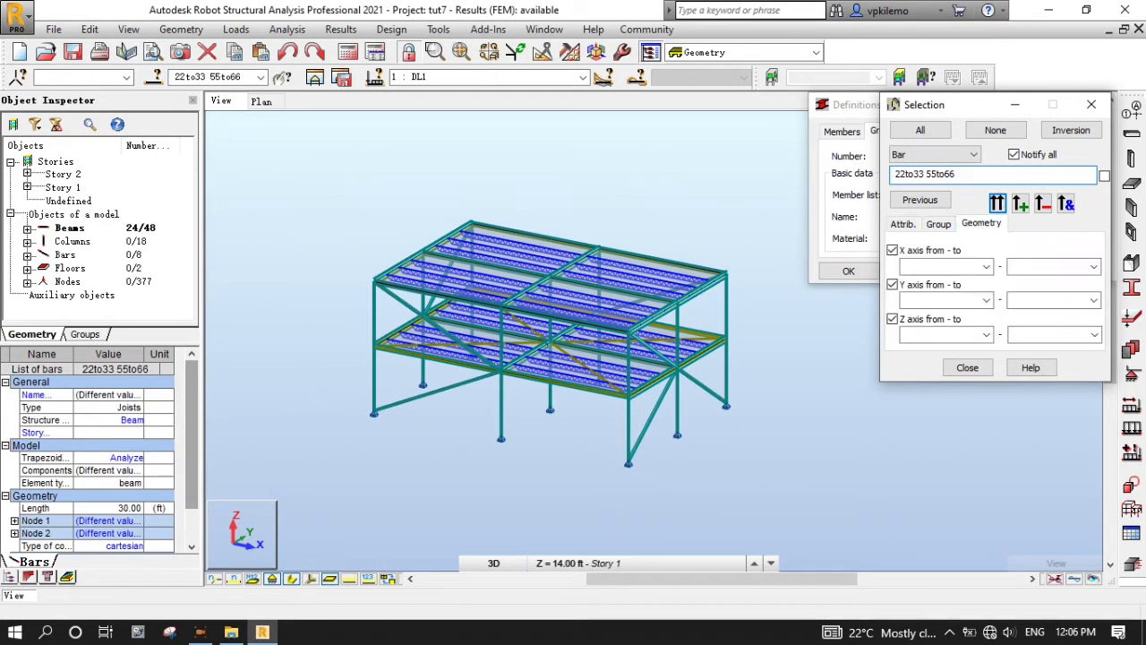
click(942, 335)
key(Tab)
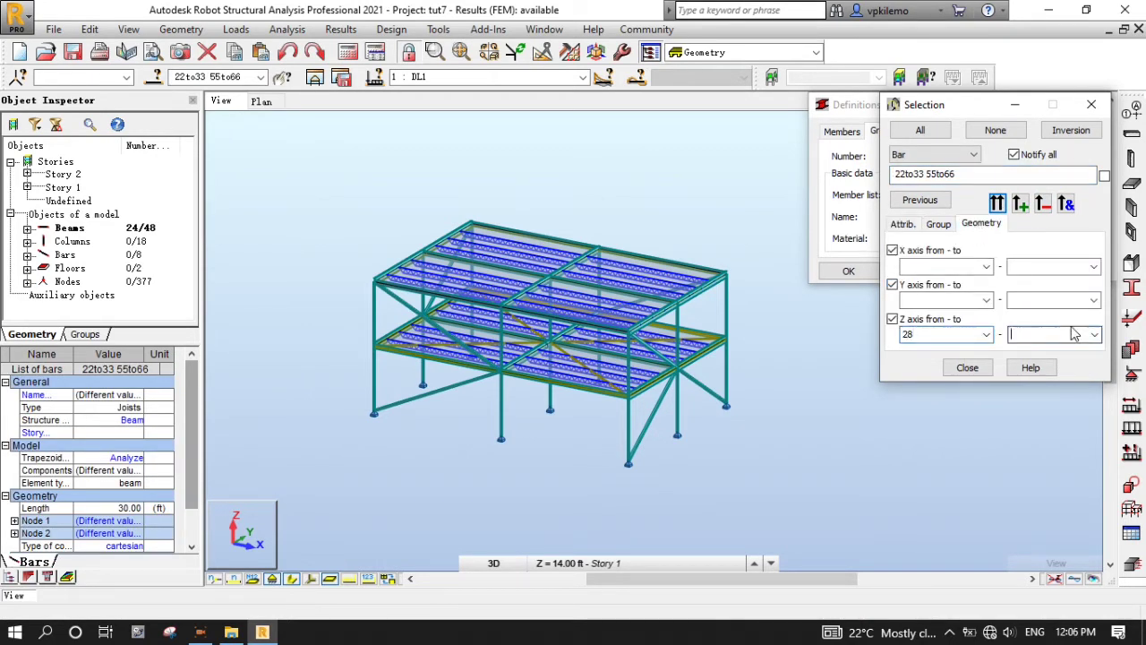
click(1065, 204)
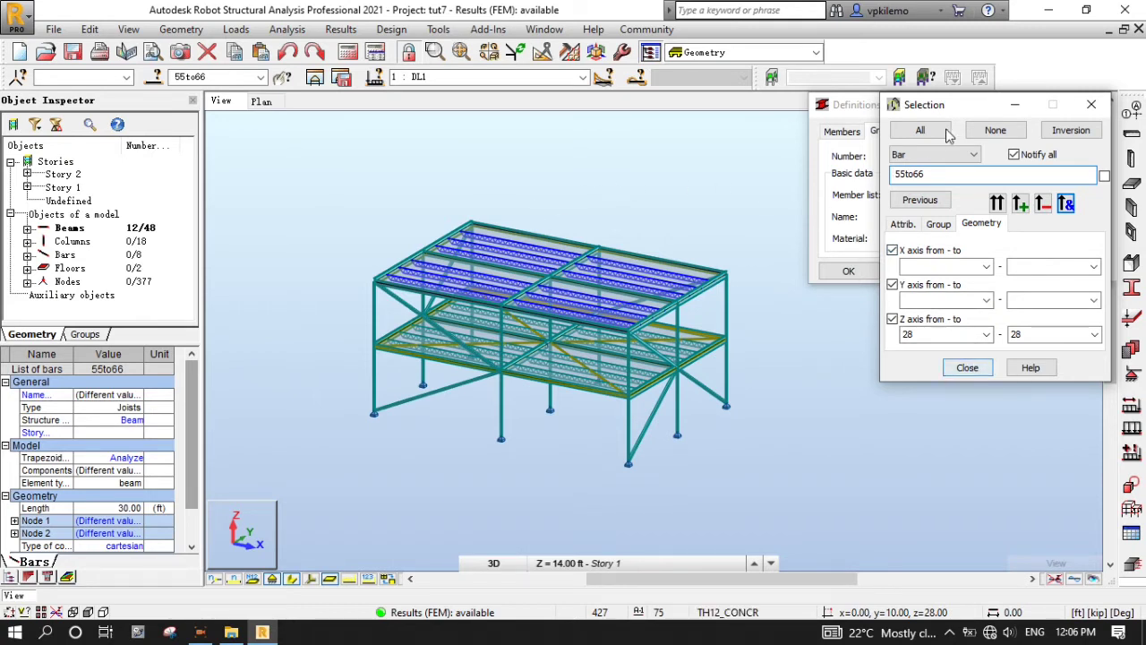
Step: Copy the selected bar list 55to66 into the member list of the Roof Joists group
drag(905, 175, 893, 174)
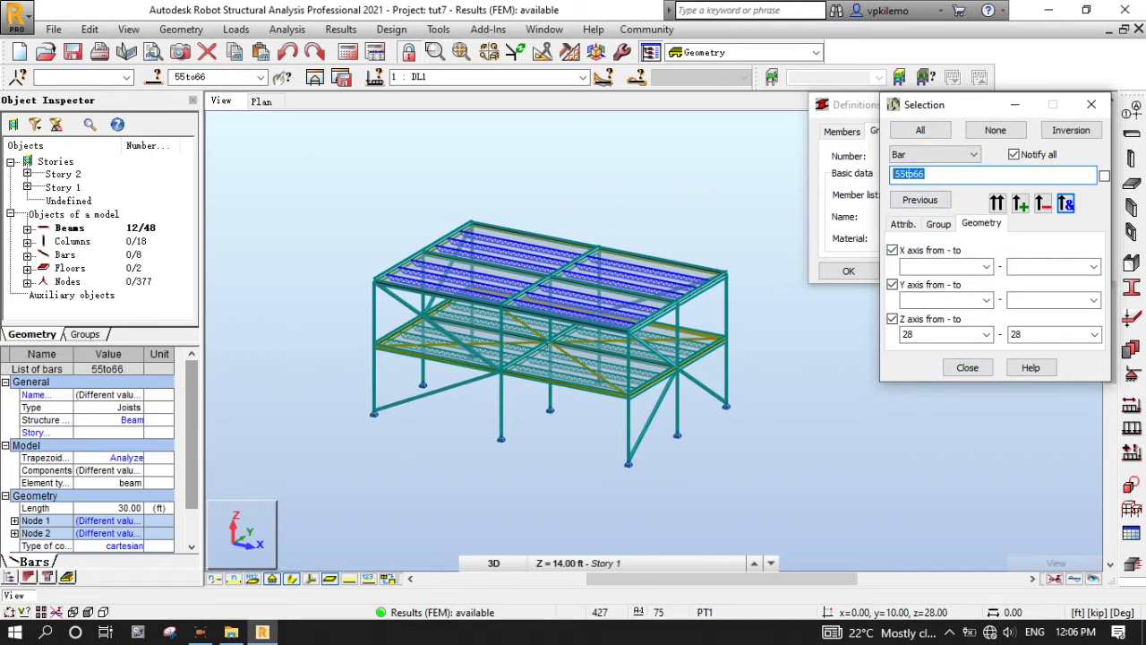
right_click(906, 174)
click(941, 228)
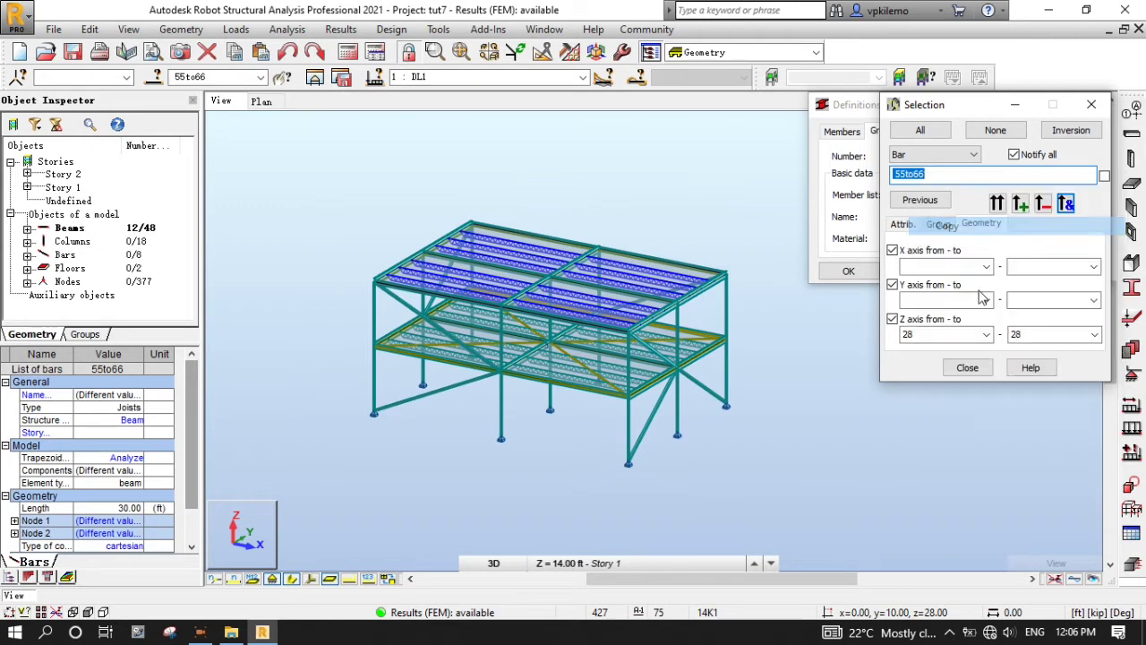
click(972, 372)
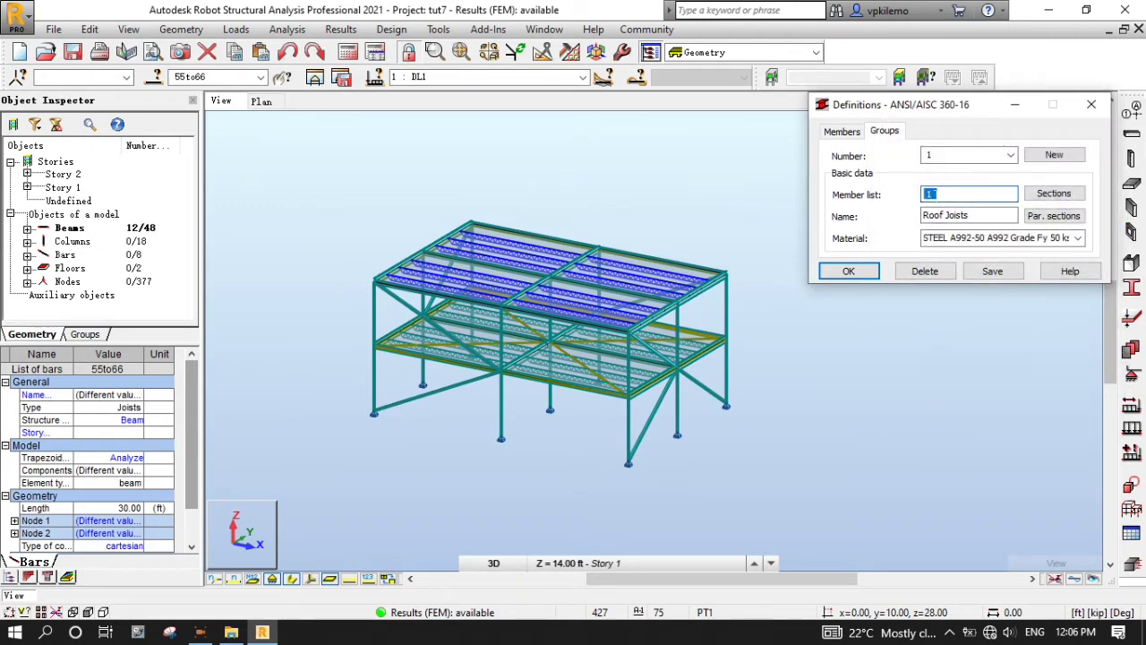
right_click(926, 192)
click(959, 263)
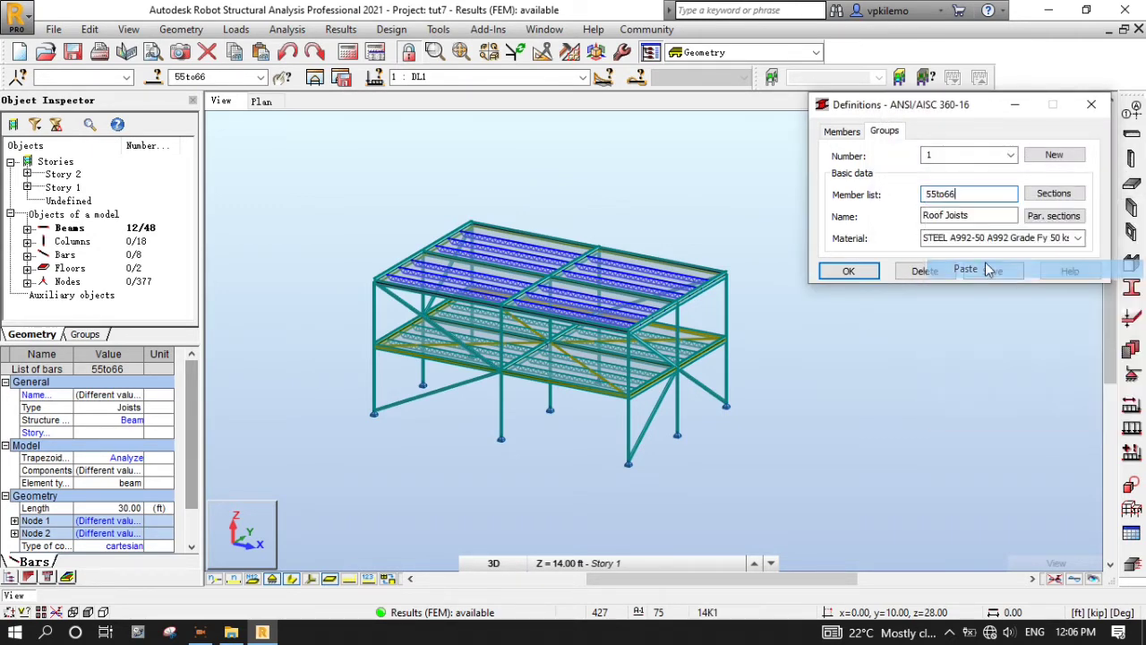
Step: Assign the K section family from the SJI Joists database to the Roof Joists group and save the group
click(1055, 194)
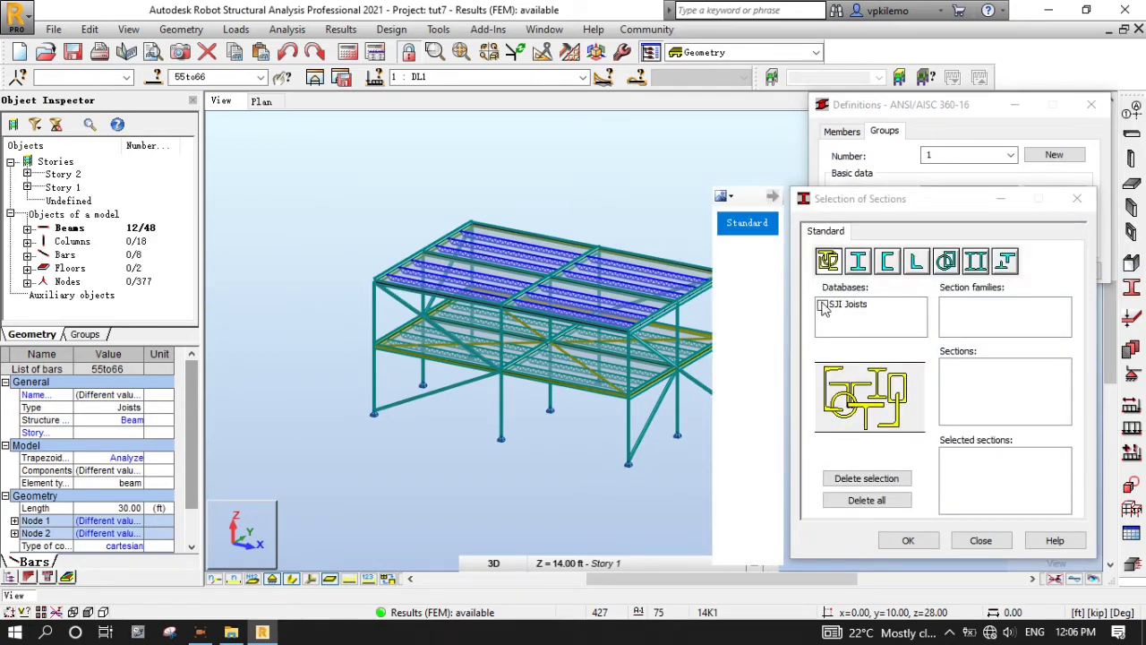
click(822, 305)
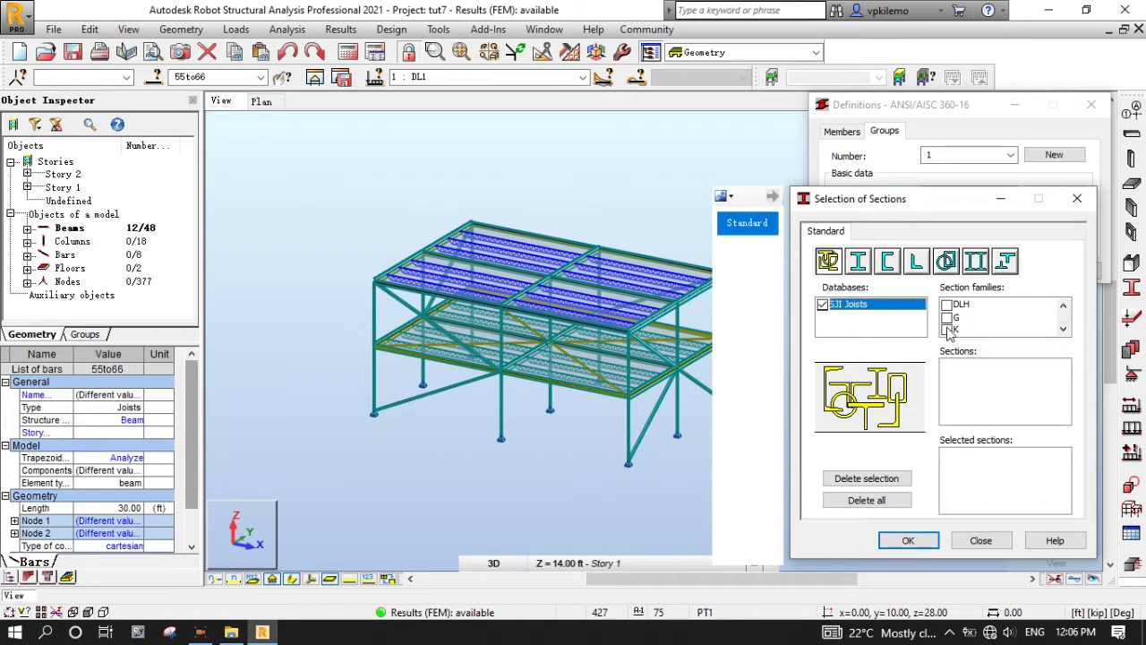
click(948, 330)
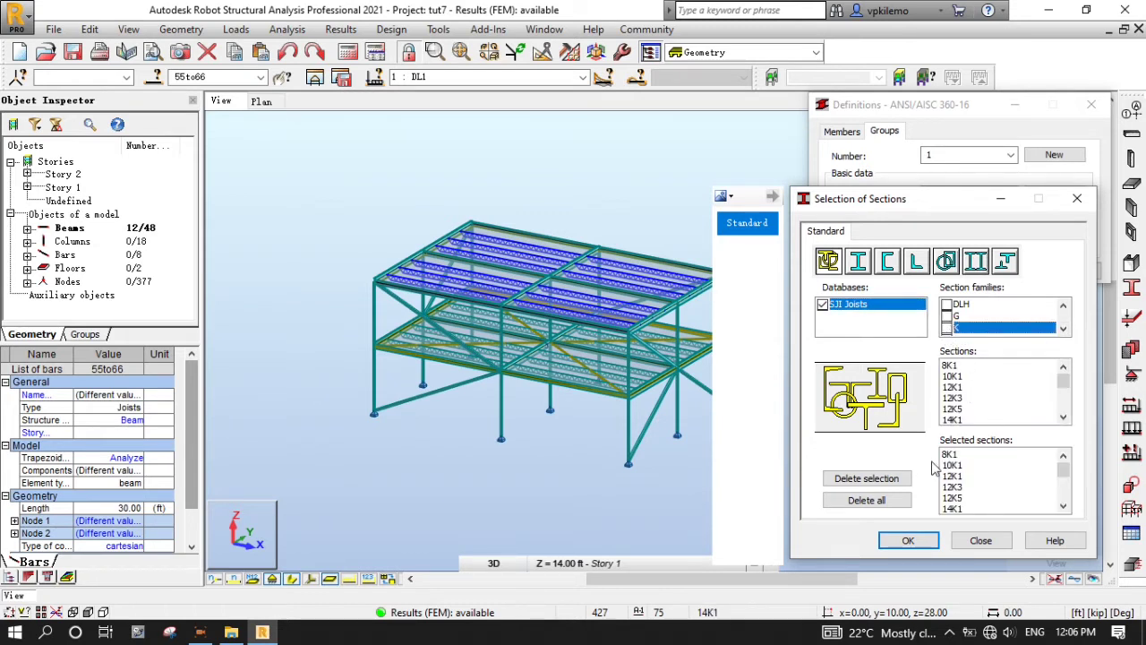
drag(1063, 469, 1068, 500)
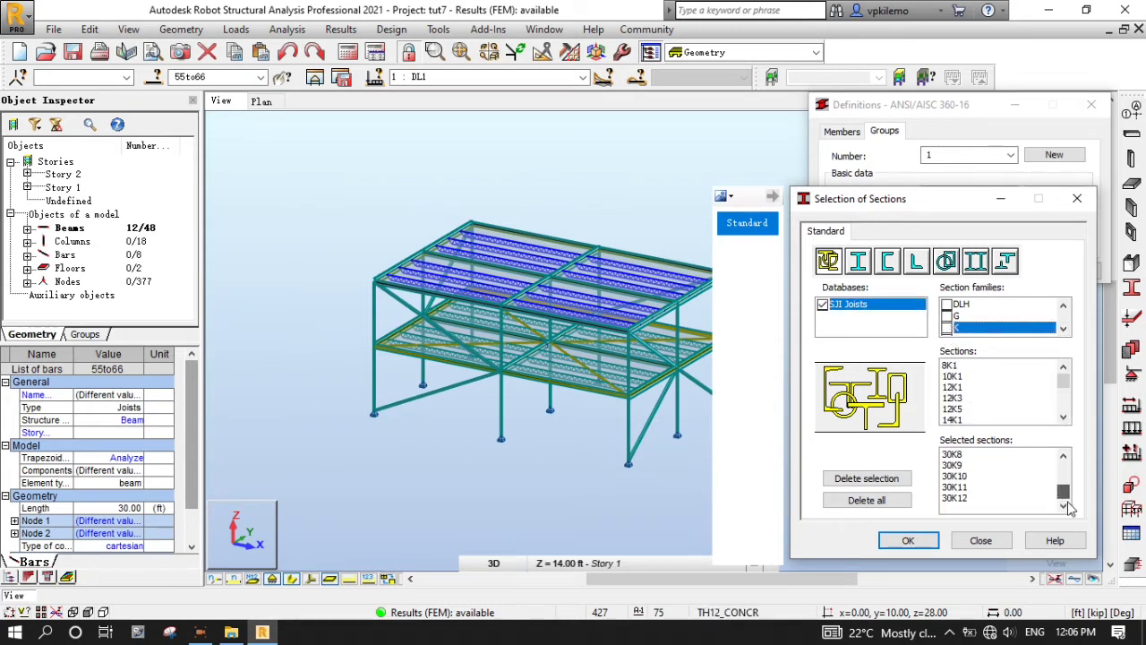
click(996, 466)
click(909, 541)
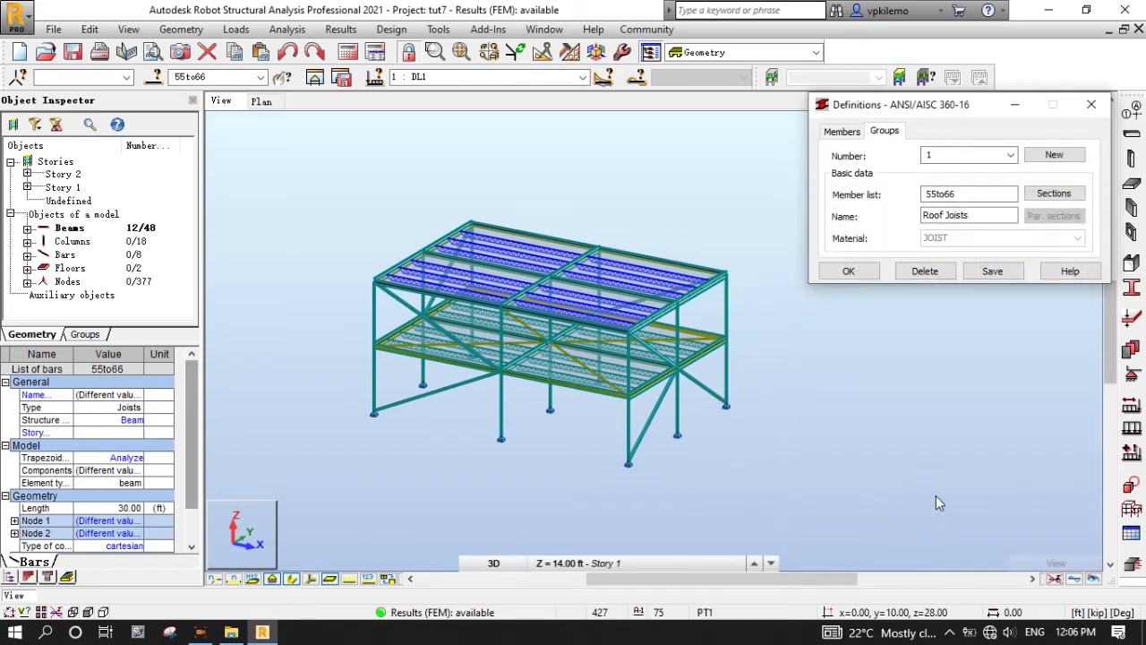
click(1001, 276)
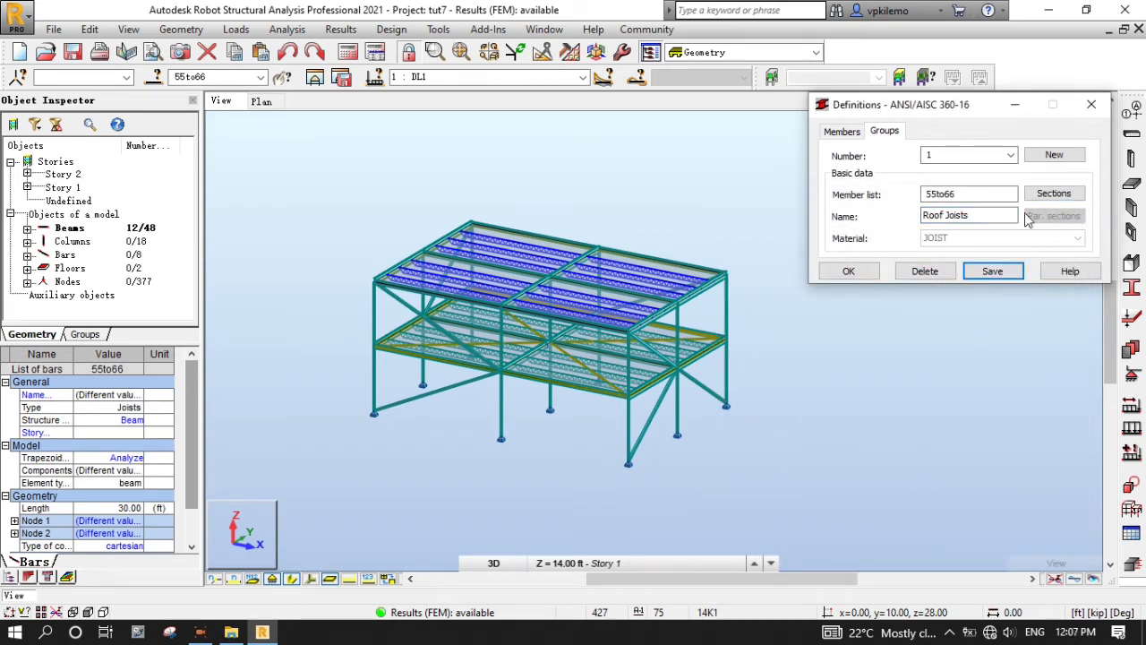
Step: Create a new design group named Floor Joists
click(1057, 155)
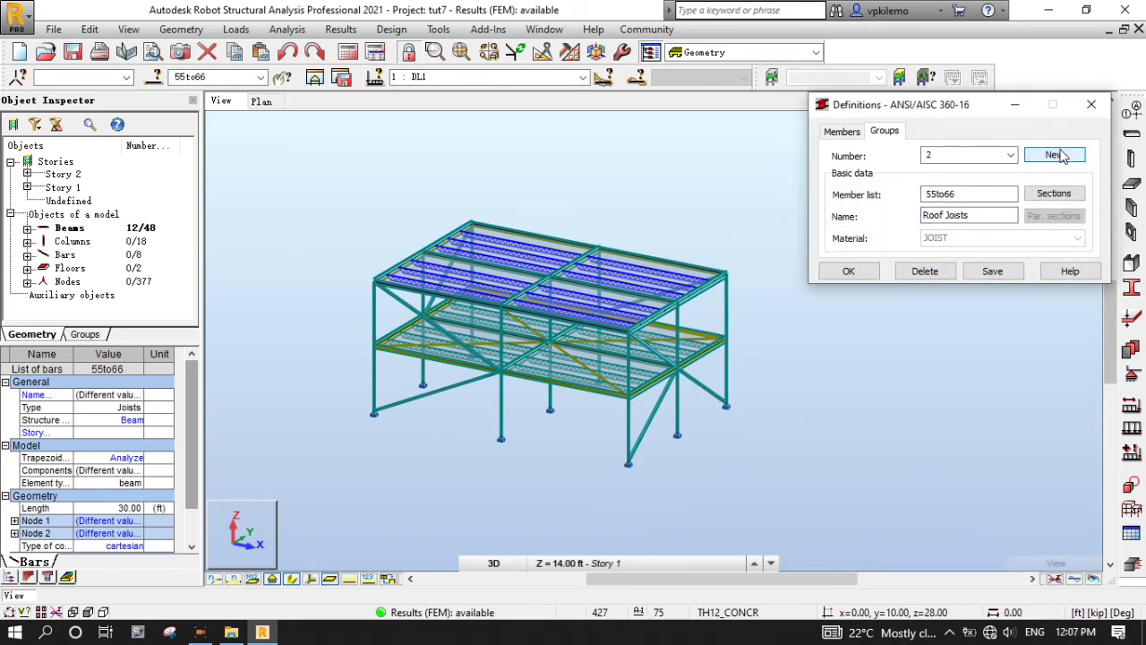
drag(982, 216, 859, 216)
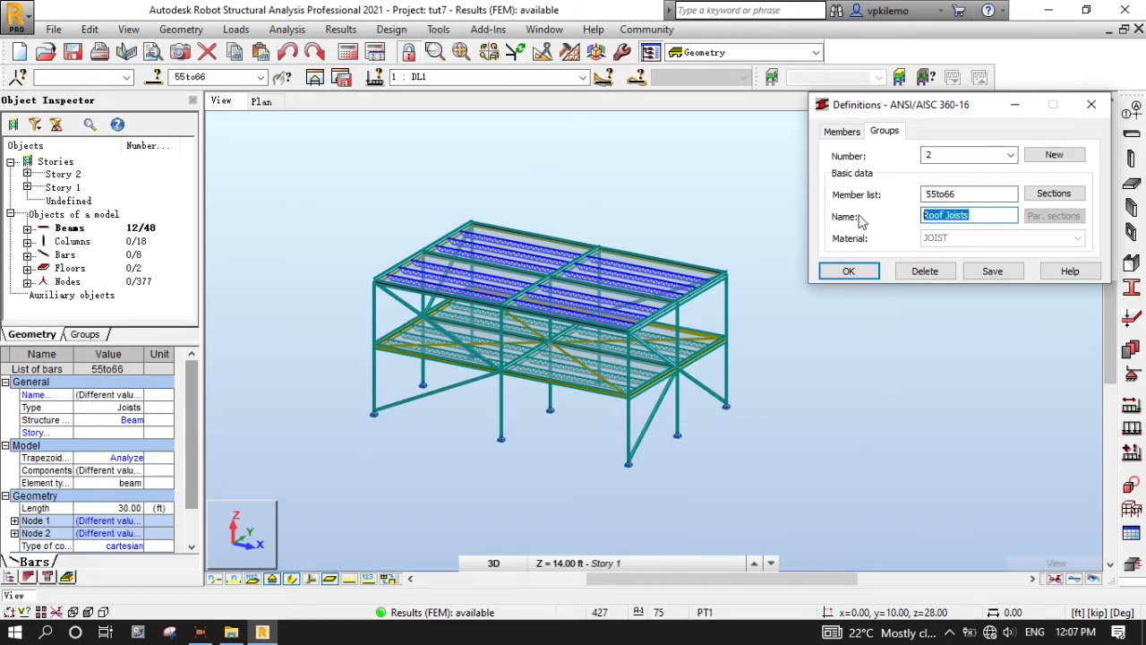
text(Floor)
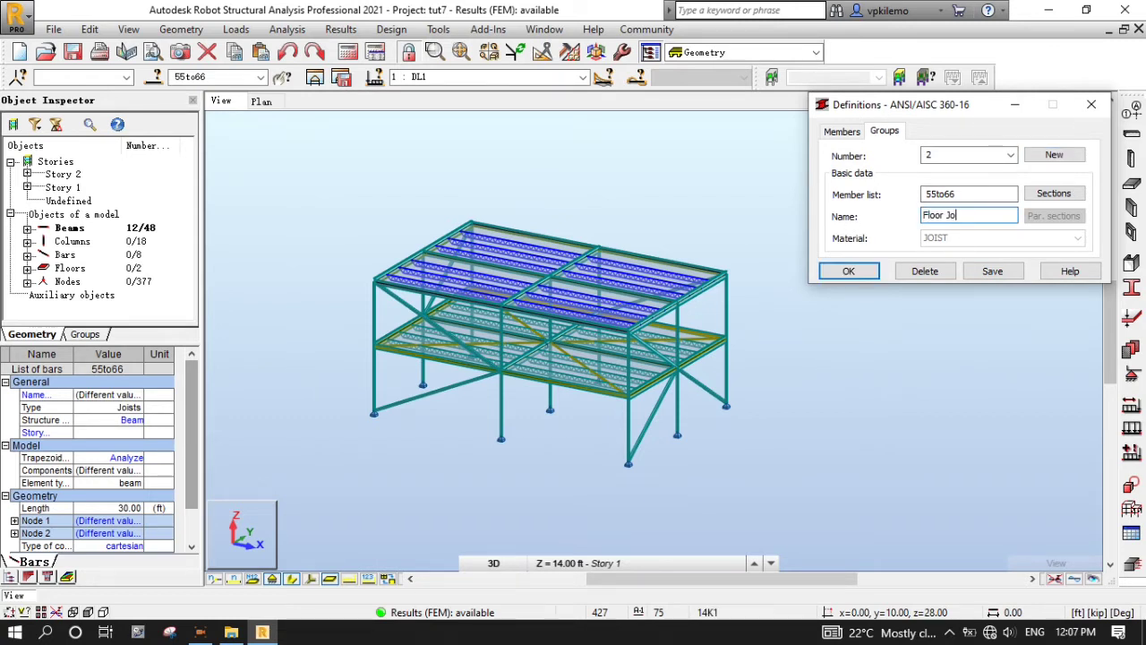
Step: Select the floor joists by filtering the 14K1 bars to Z from 14 to 14
click(937, 191)
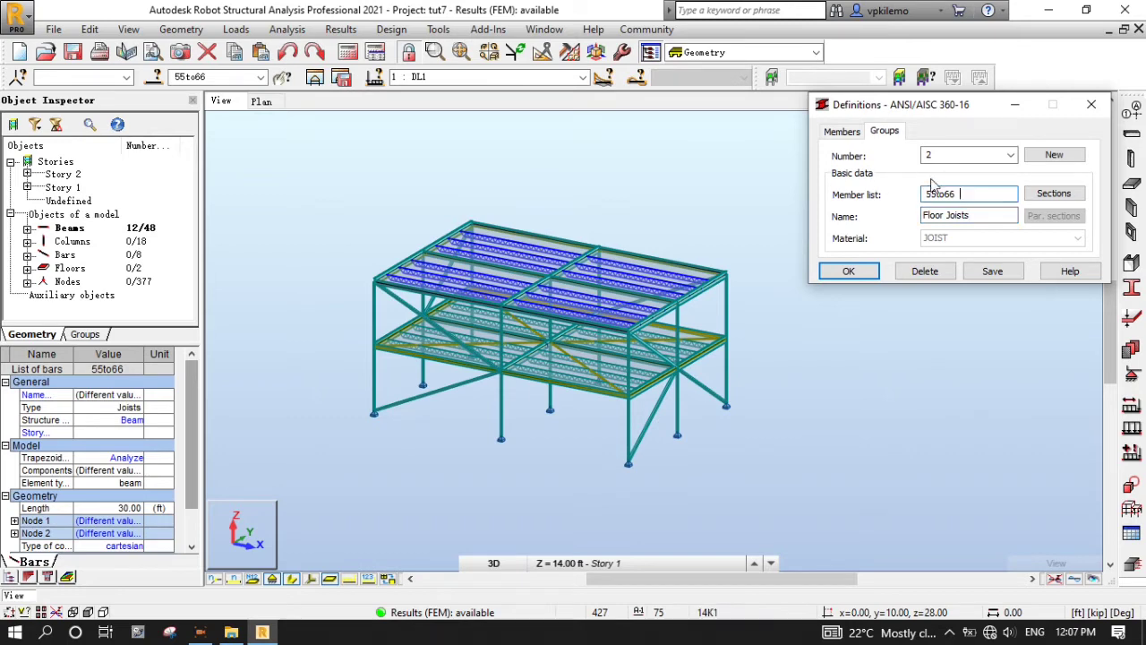
click(154, 79)
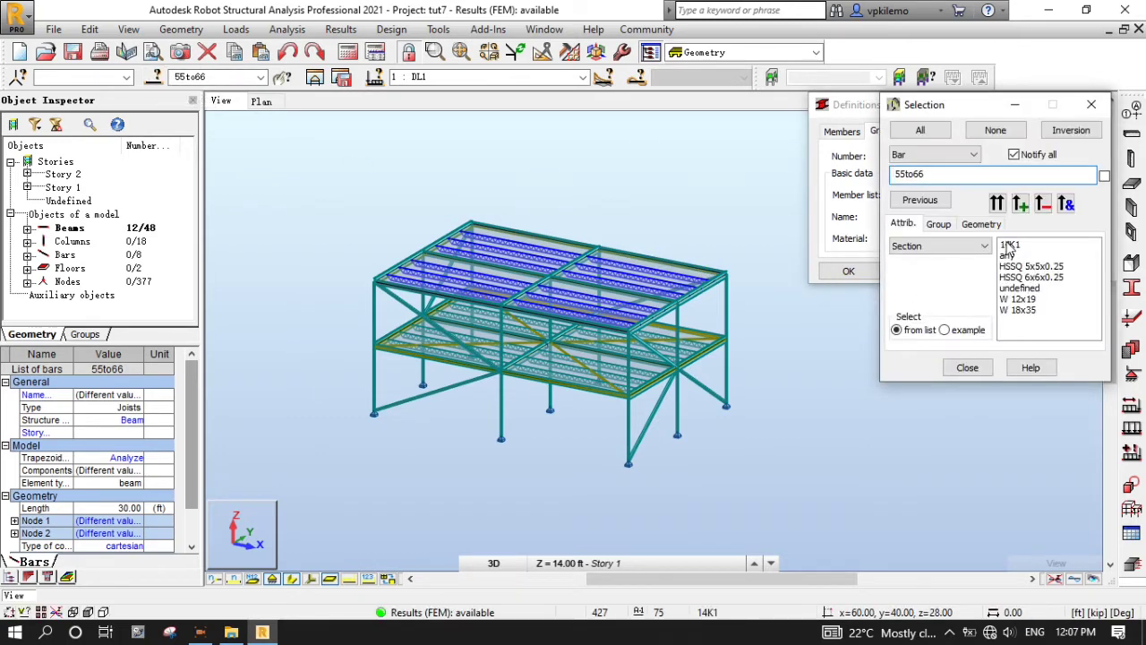
click(1009, 245)
click(997, 204)
click(982, 223)
click(949, 334)
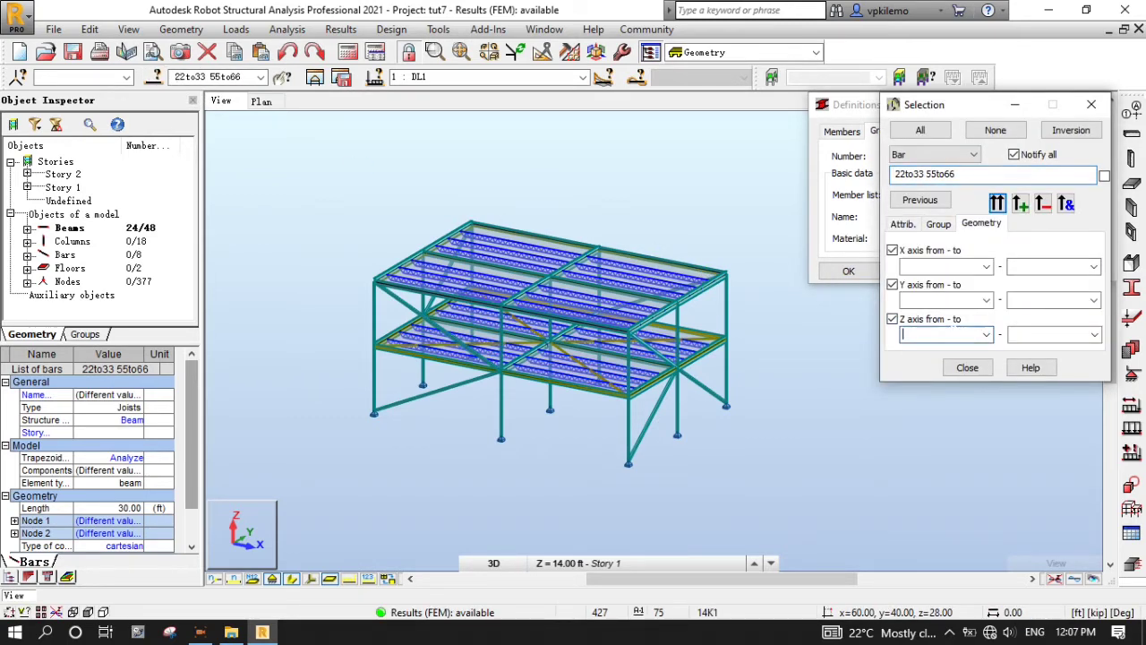
text(14)
click(1039, 334)
text(1)
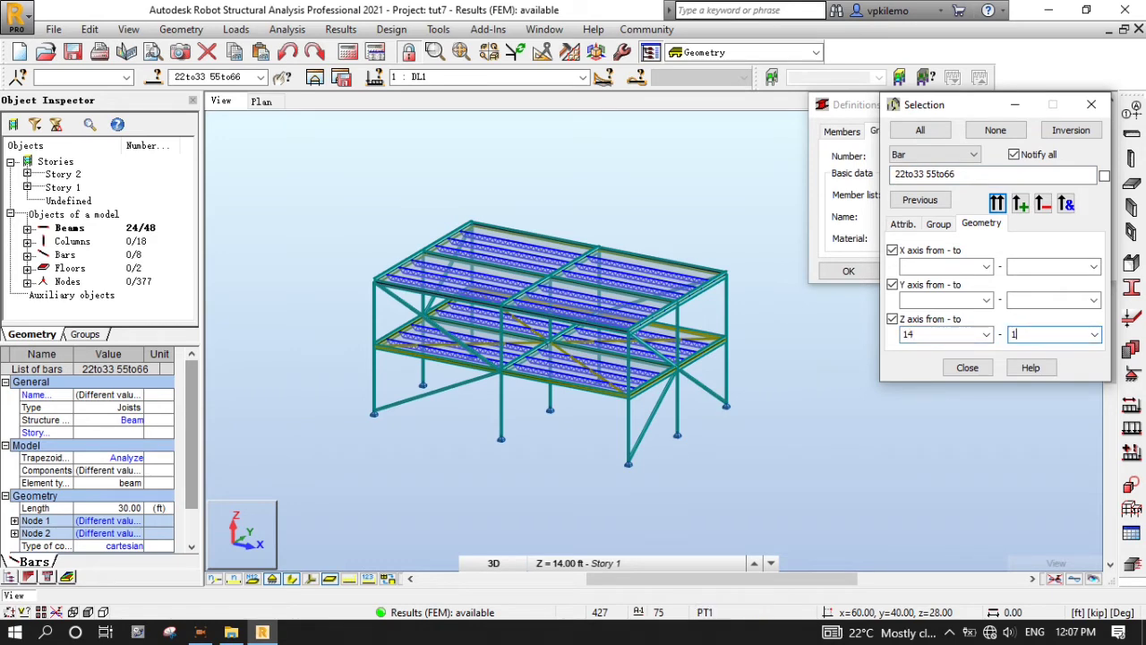
click(1065, 204)
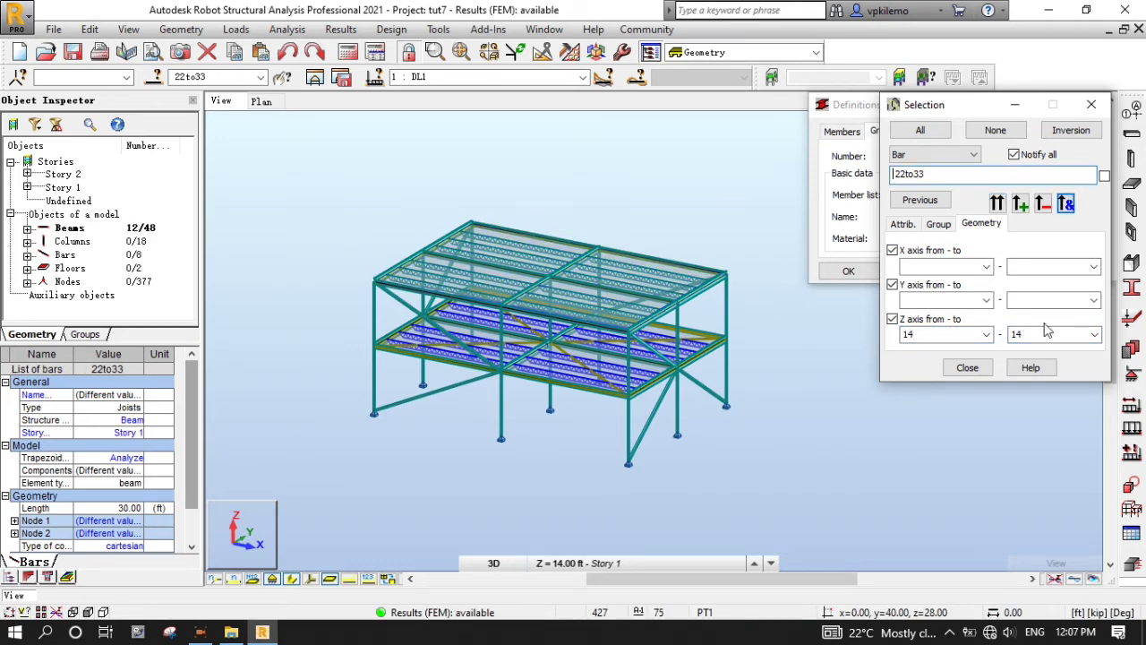
Step: Try to replace the member list of the Floor Joists group with the copied bar list 22to33
right_click(931, 174)
click(973, 225)
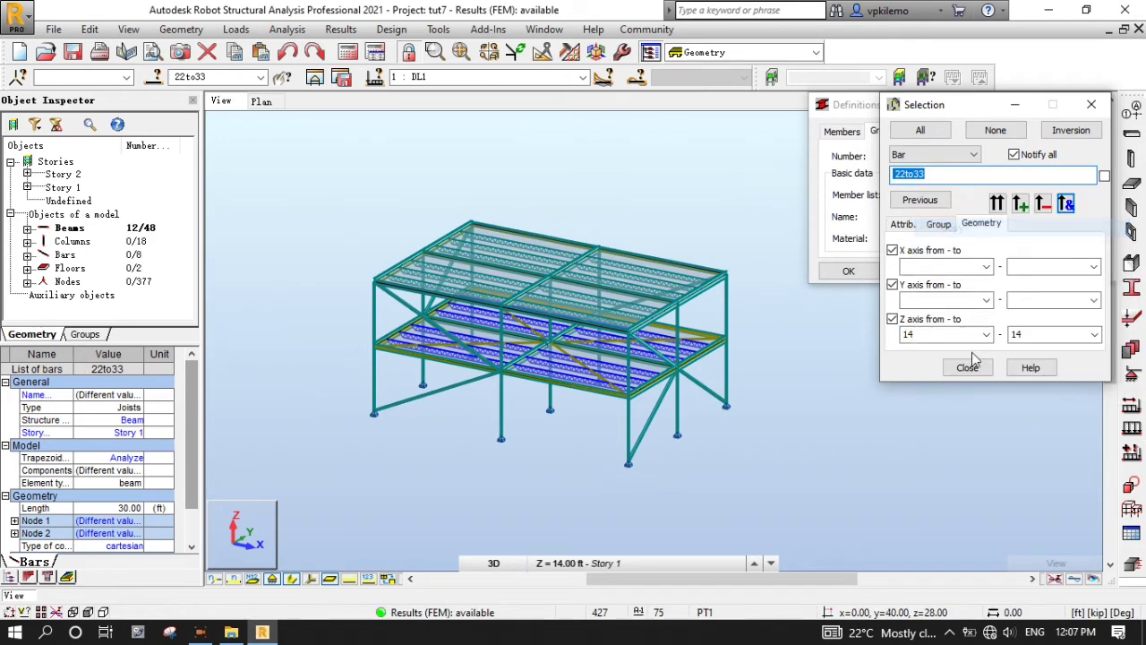
click(967, 367)
right_click(928, 192)
click(965, 245)
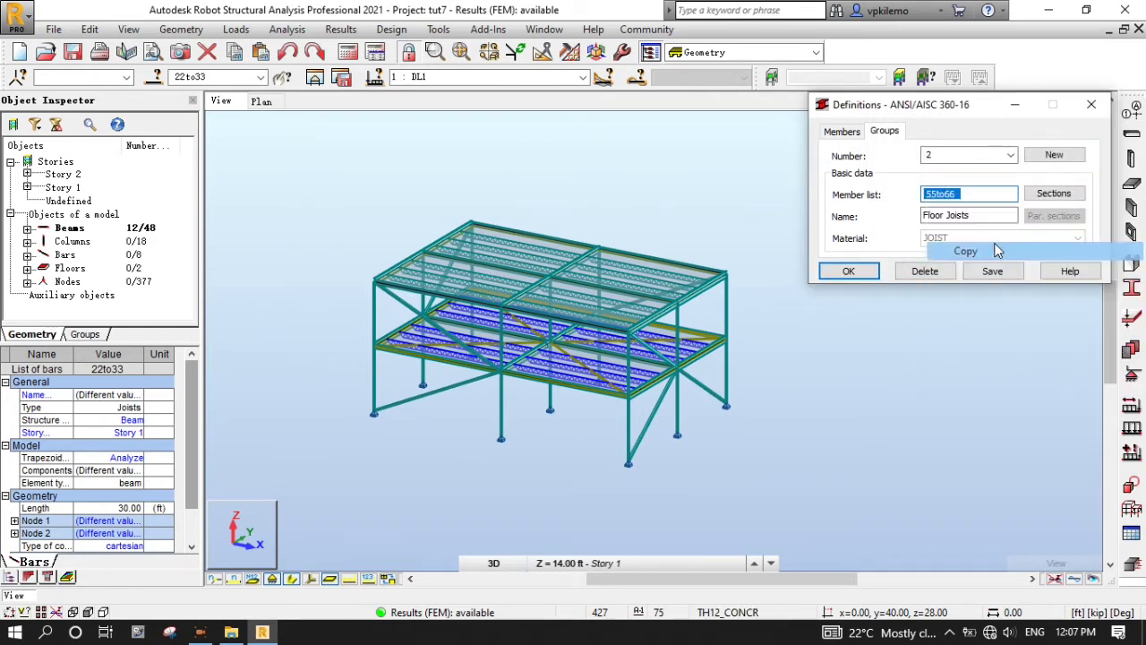
right_click(928, 193)
click(994, 245)
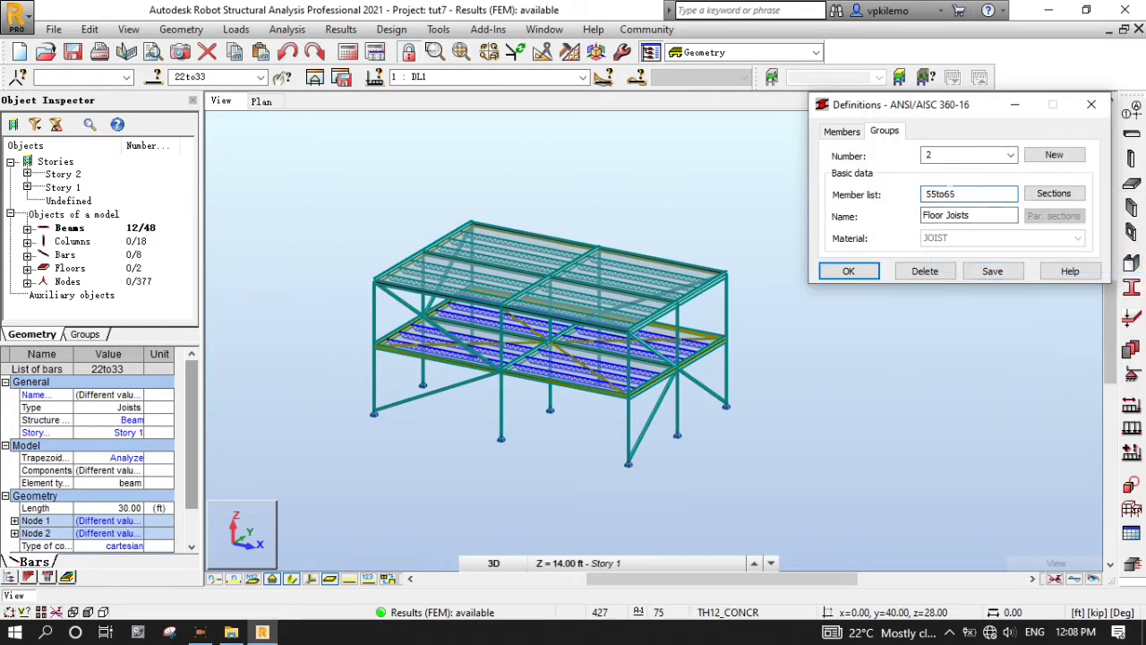
Step: Assign the K section family from the SJI Joists database to the Floor Joists group and save the group
click(1054, 193)
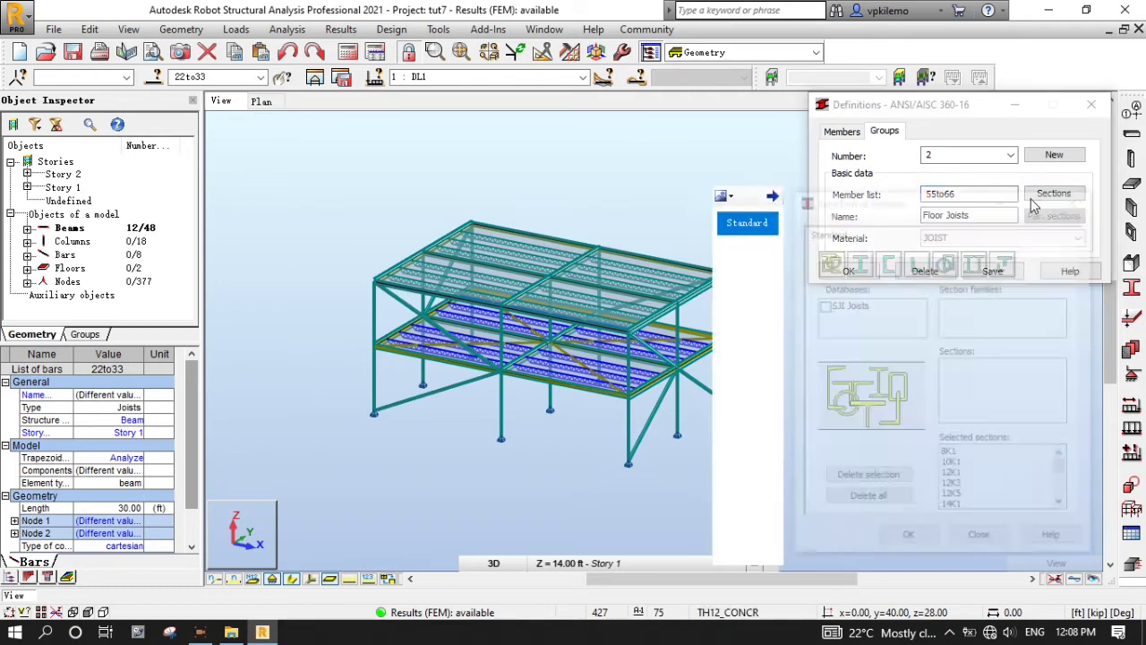
click(947, 331)
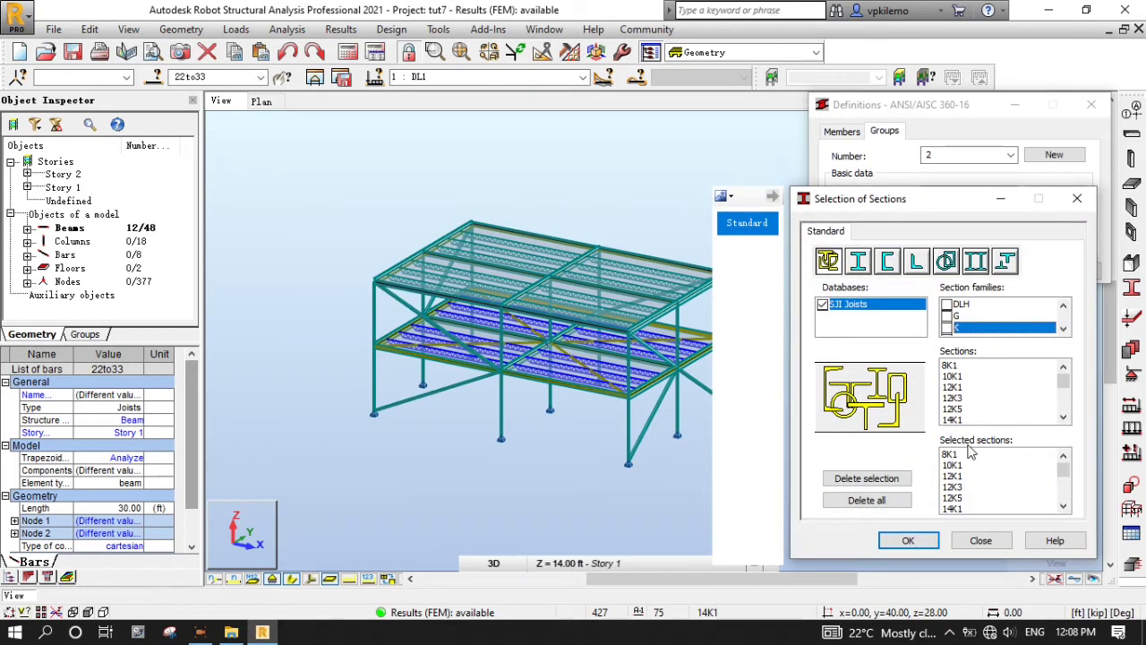
click(908, 540)
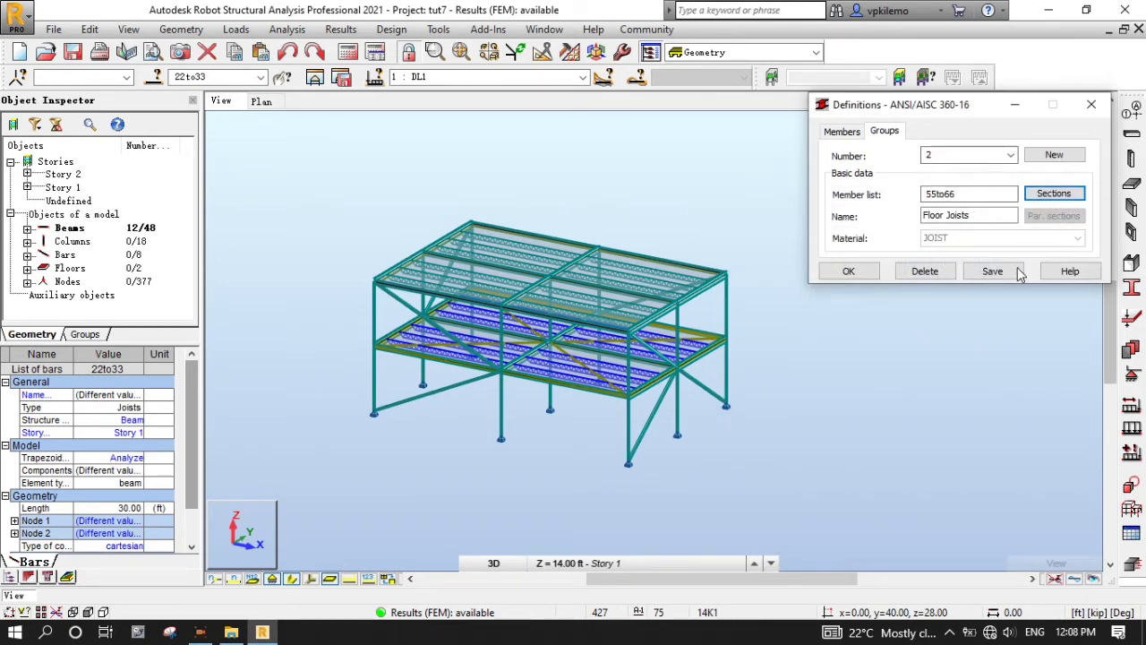
click(992, 270)
Step: Create a new design group named Roof Girders
click(1054, 155)
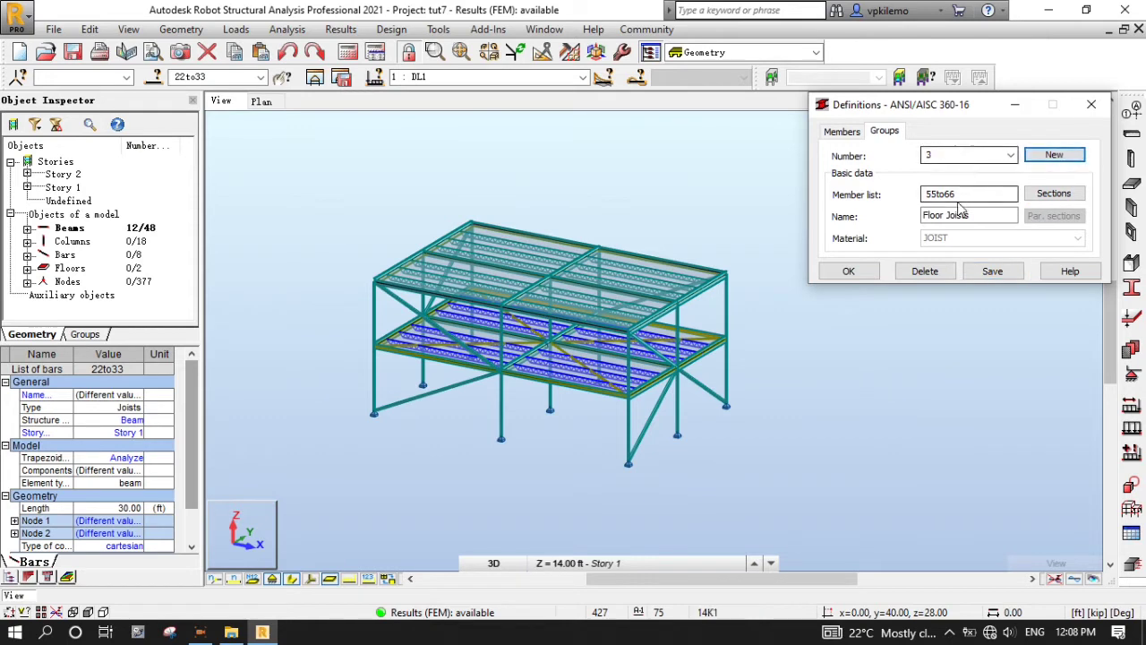
text(Roof)
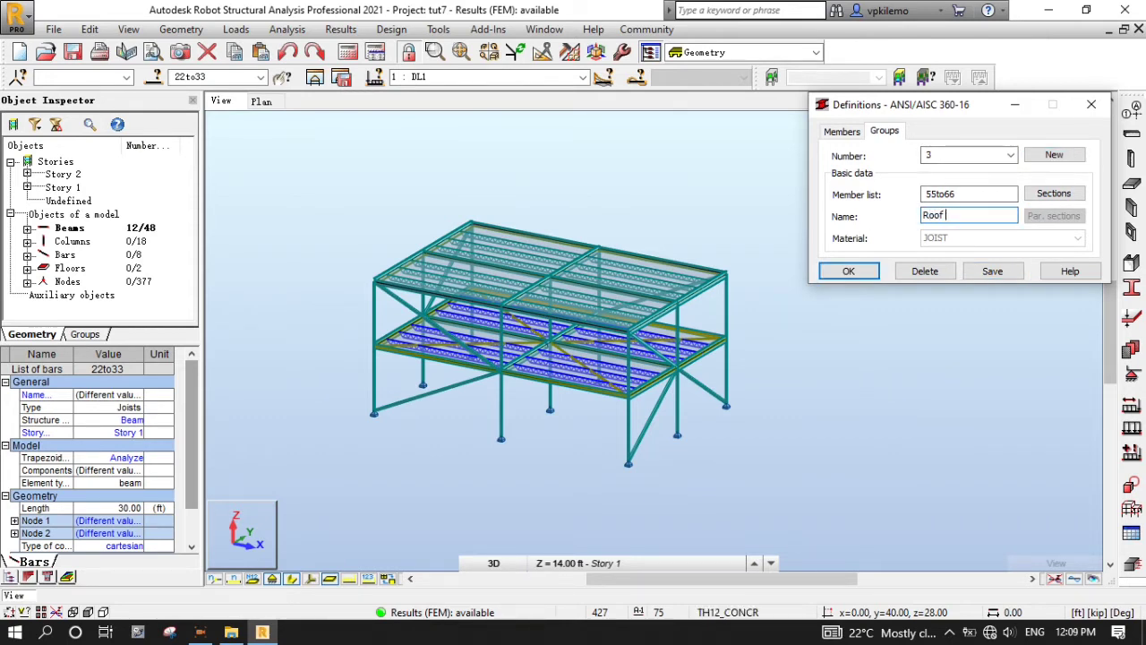
text( Girders)
Step: Select the roof girders by filtering the W 18x35 bars to Z from 28 to 28
click(969, 193)
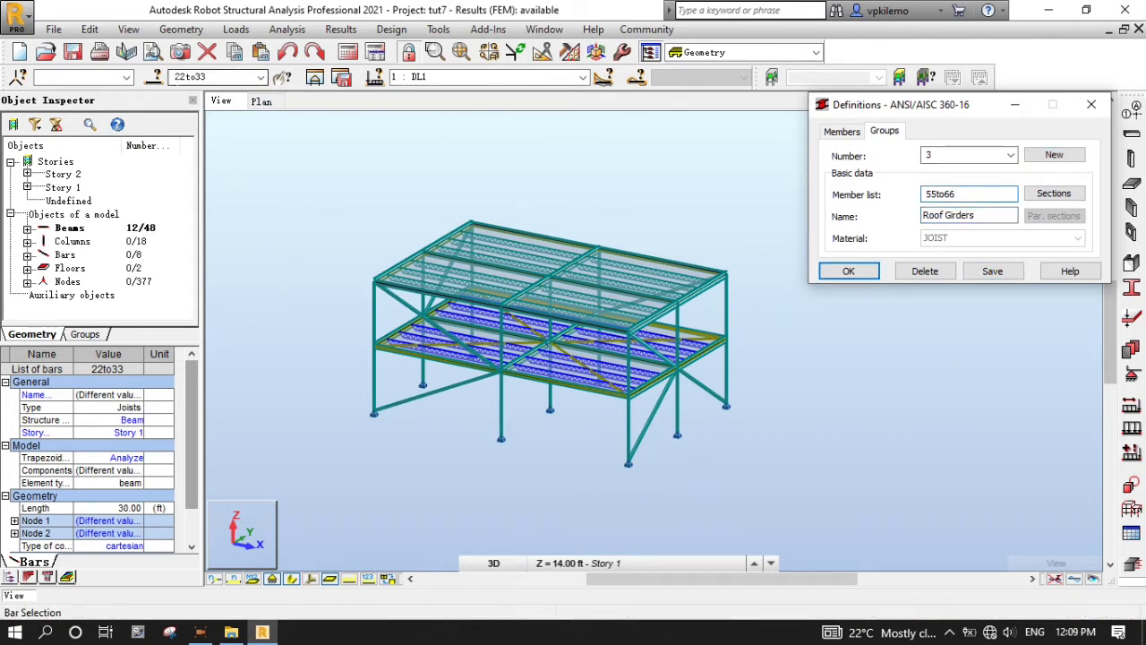
click(157, 76)
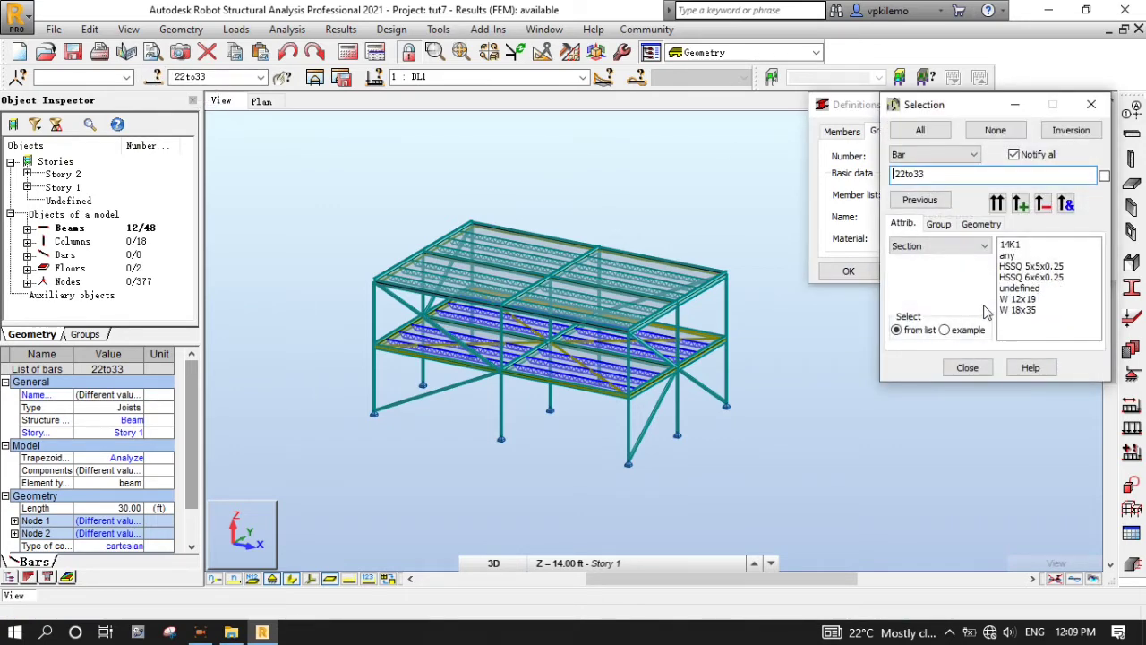
click(1019, 311)
click(998, 201)
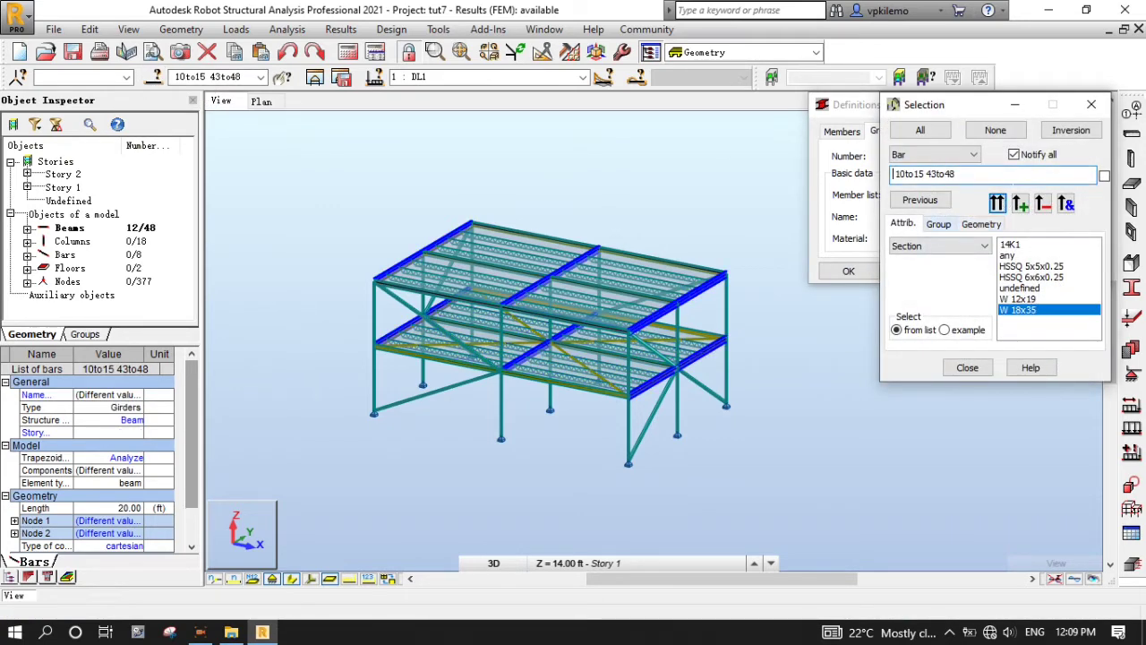
click(981, 224)
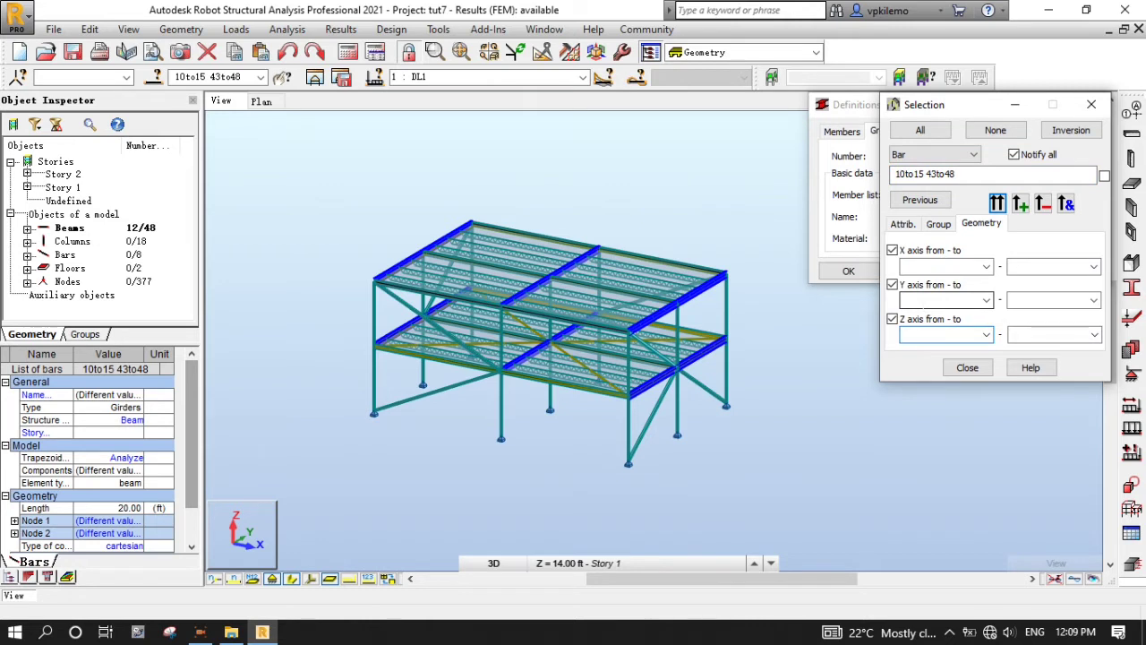
click(1046, 334)
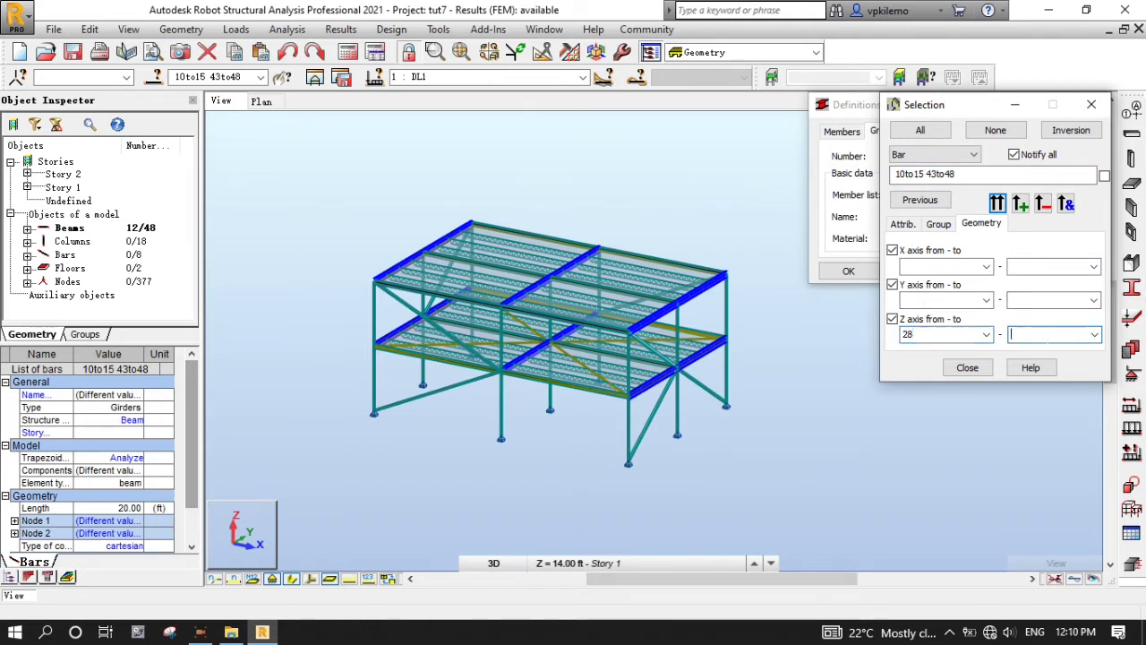
click(1066, 203)
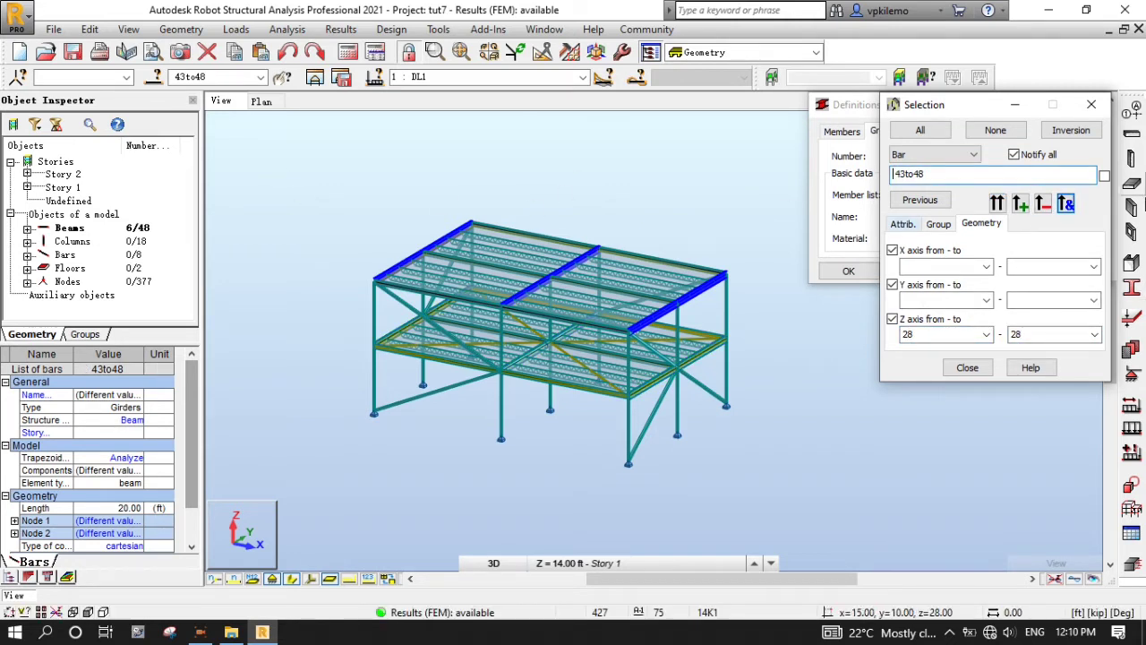
Step: Replace the member list of the Roof Girders group with the copied bar selection 43to48
double_click(909, 173)
right_click(924, 172)
click(959, 221)
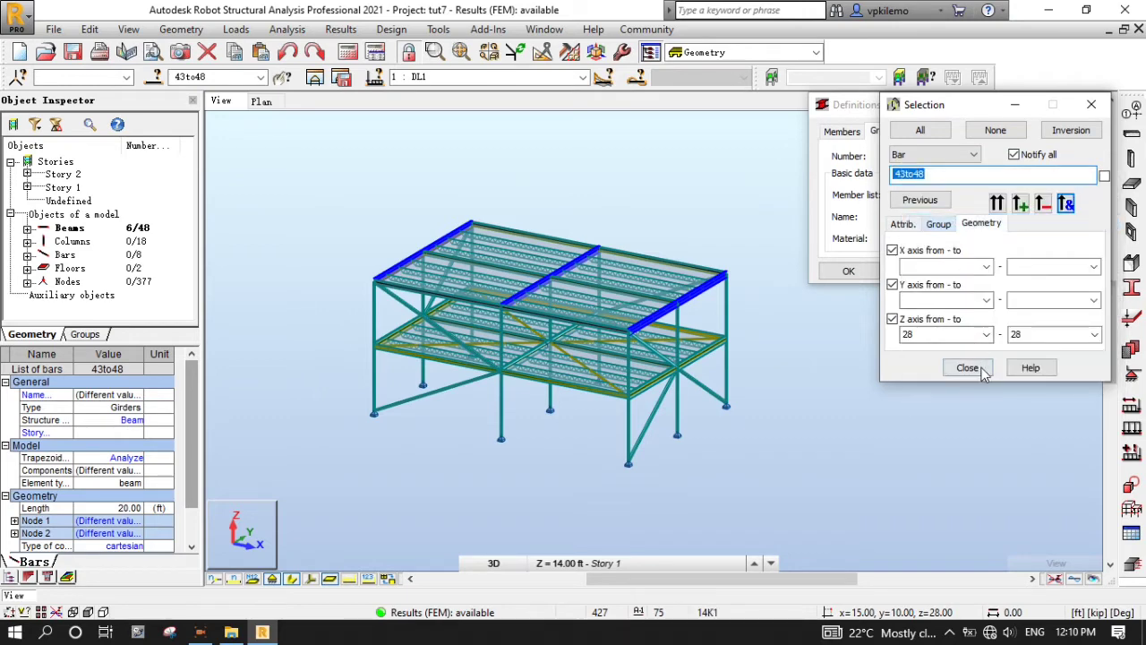
click(967, 367)
click(967, 193)
double_click(967, 193)
right_click(924, 191)
click(985, 258)
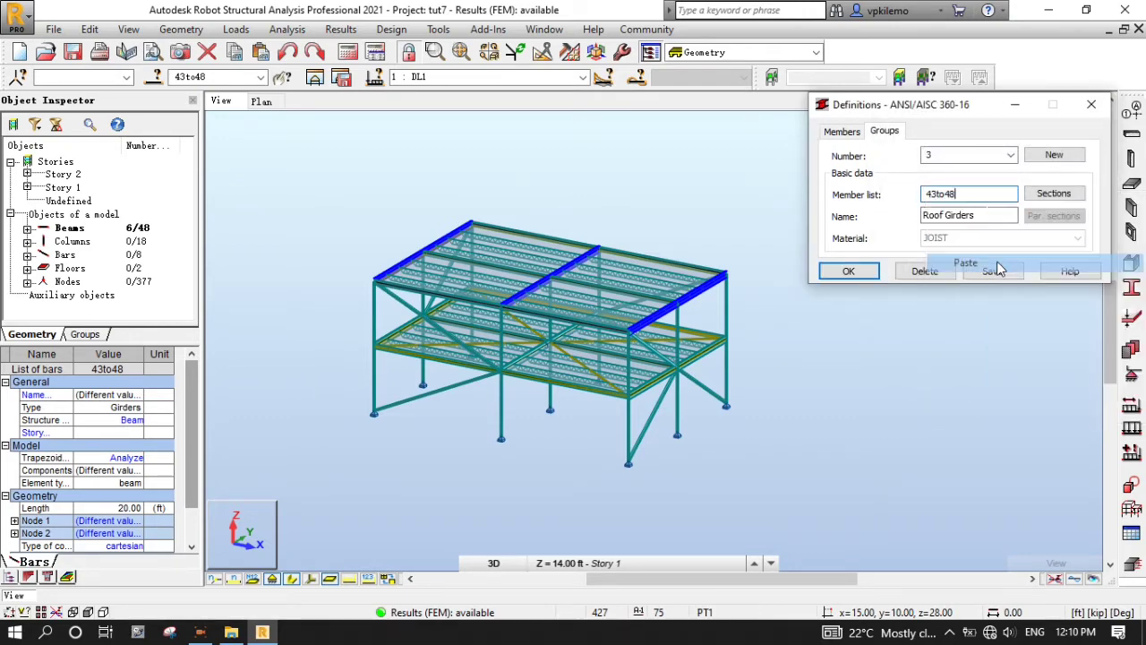
click(986, 215)
key(Tab)
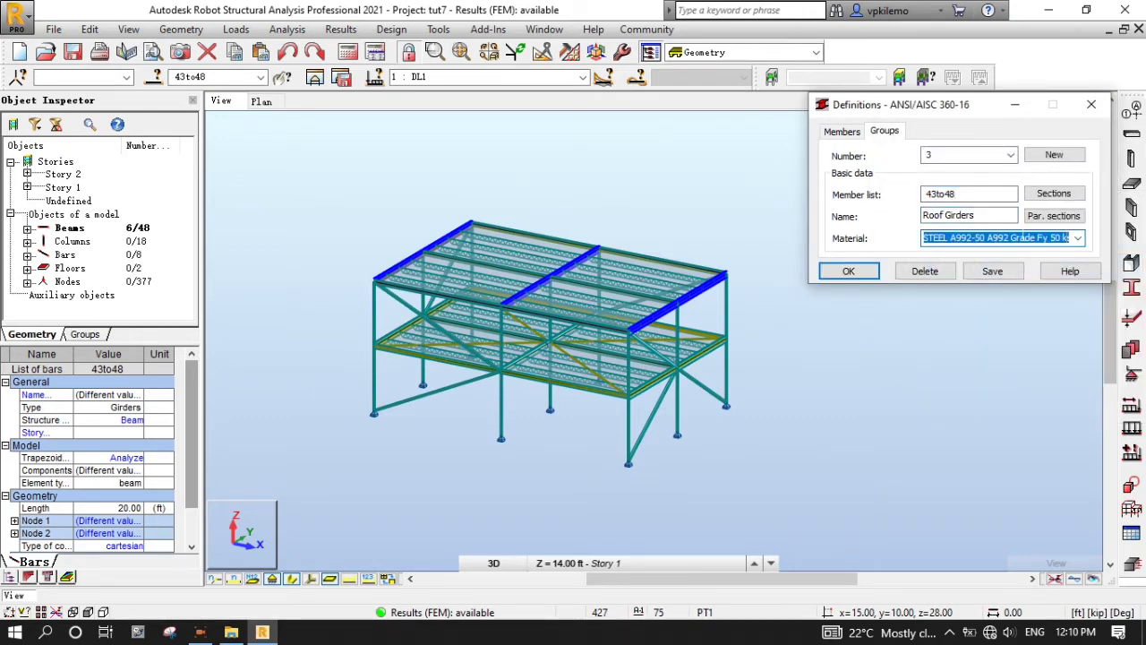
Step: Assign the W section family from the AISC 15.0 database to the Roof Girders group and save the group
click(1053, 195)
click(824, 306)
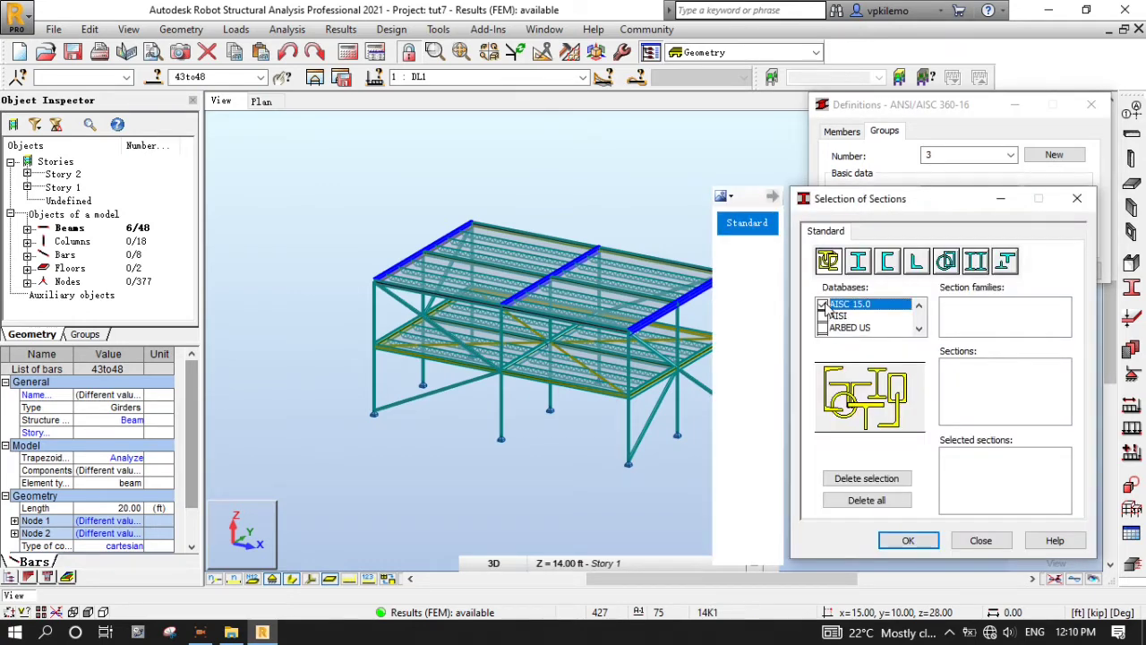
click(1063, 329)
click(1064, 329)
click(1064, 328)
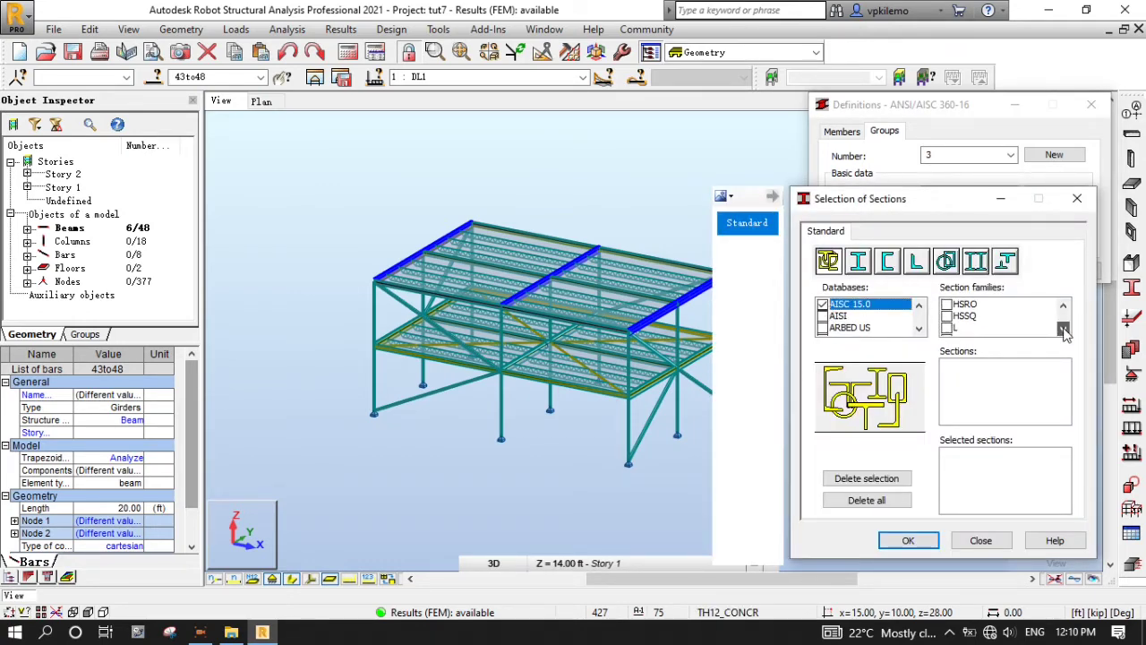
click(1064, 328)
click(1063, 329)
click(1063, 329)
click(1063, 329)
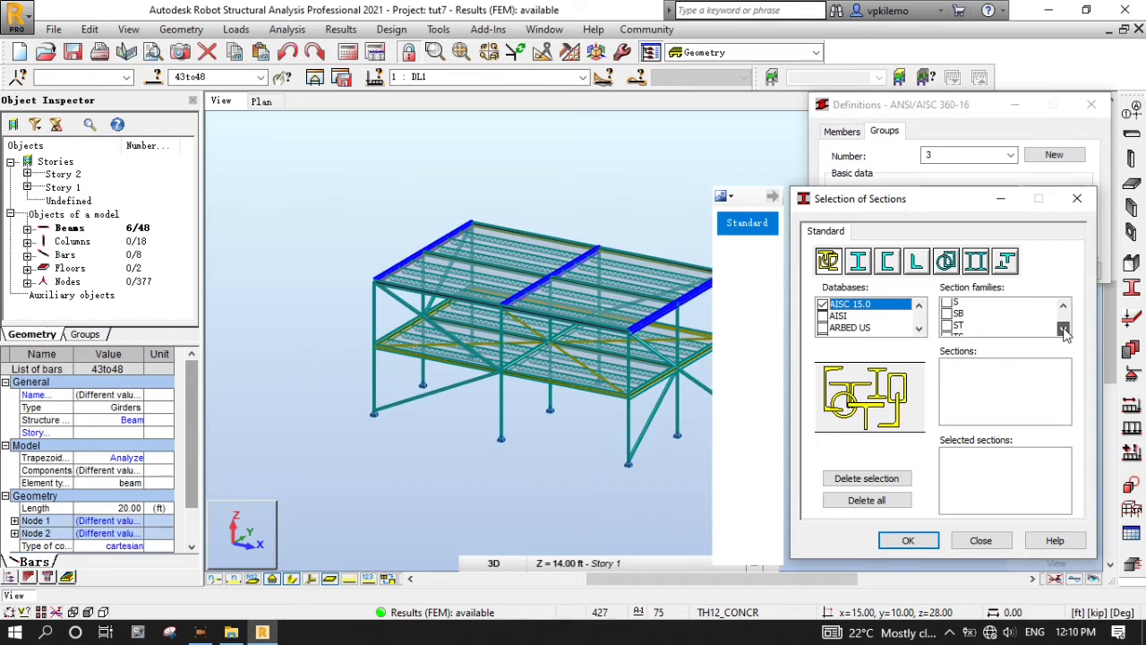
click(1063, 329)
click(1063, 329)
click(956, 305)
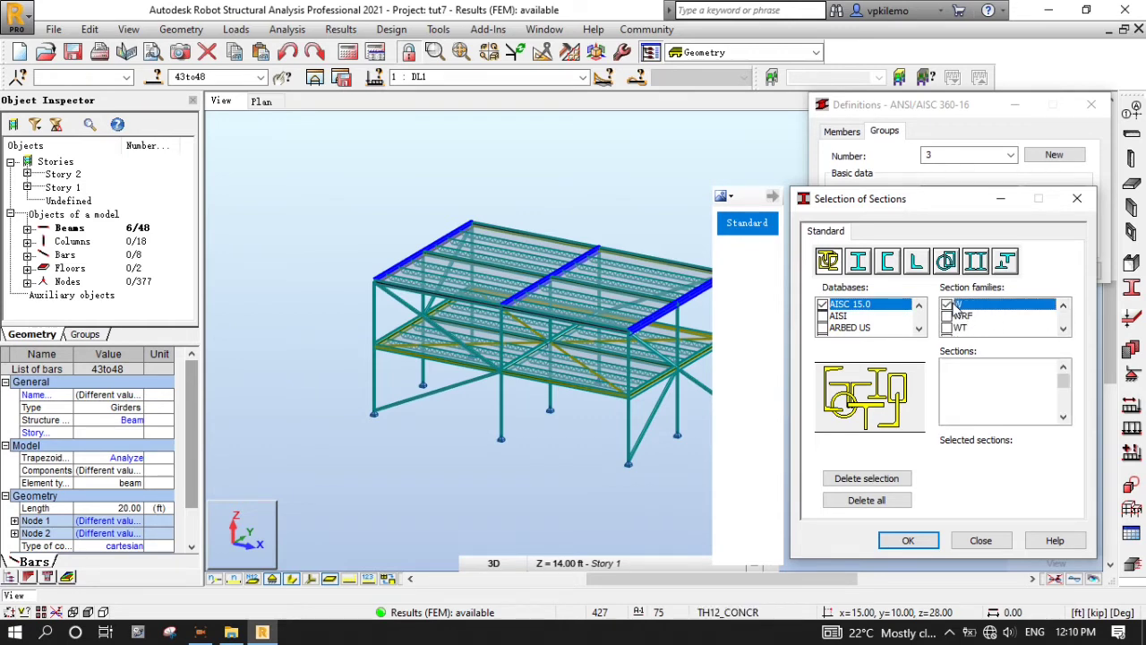
click(909, 541)
click(992, 272)
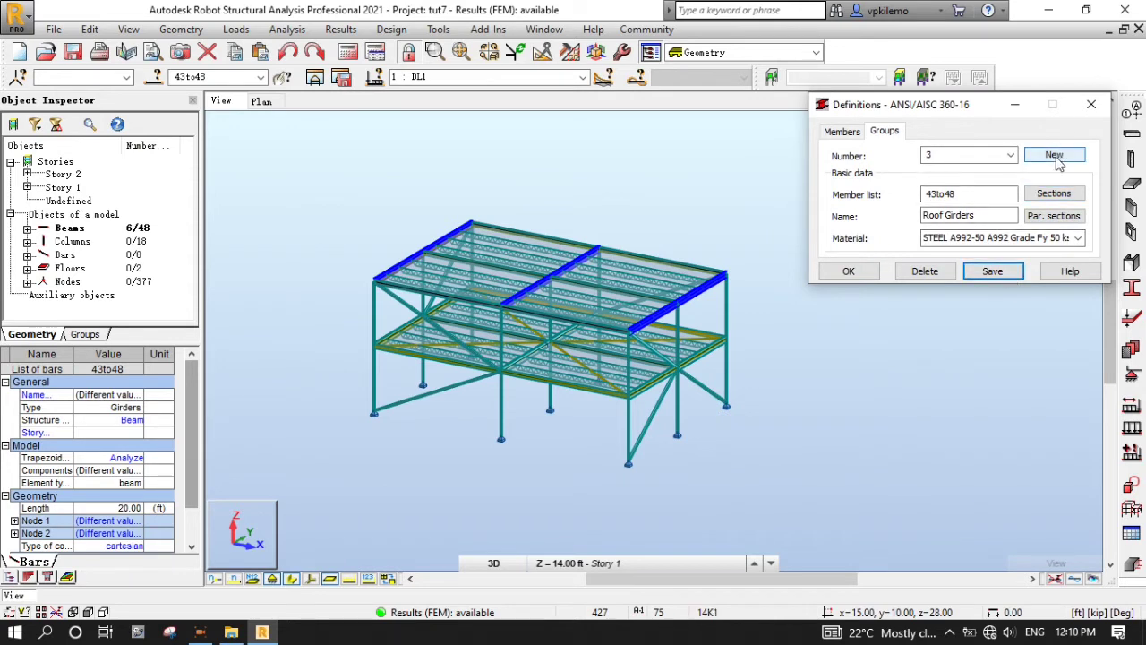
Step: Create a new design group named Floor Girders
click(1054, 155)
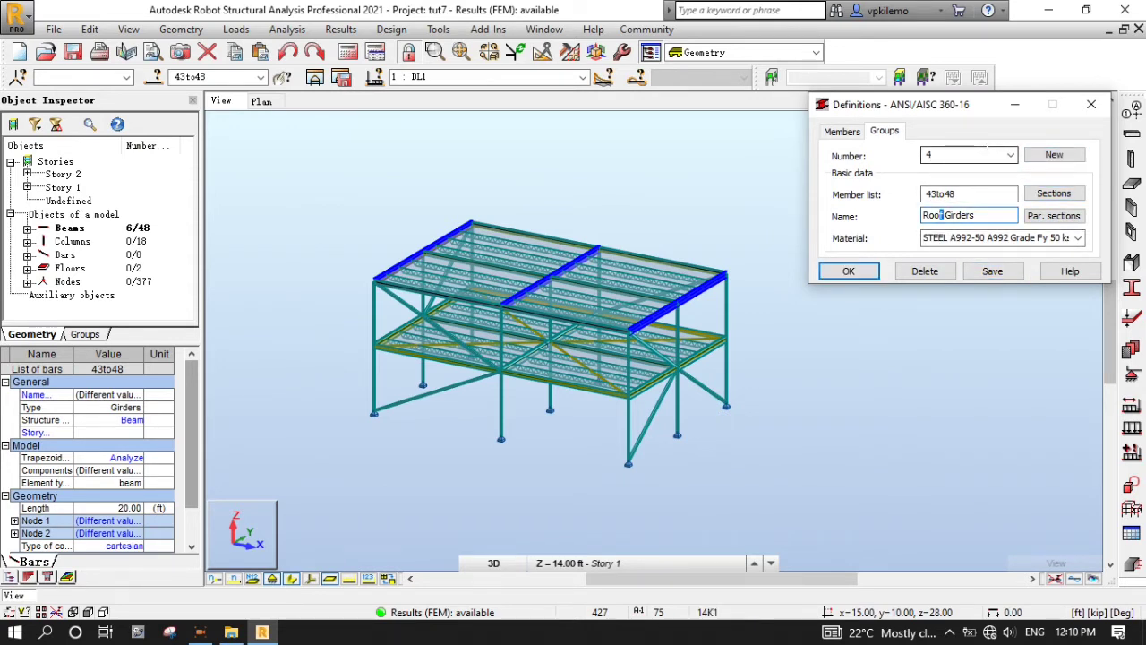
key(BackSpace)
key(BackSpace)
key(BackSpace)
key(BackSpace)
text(Flo)
Step: Select the floor girders by filtering the W 18x35 bars to Z from 14 to 14
click(983, 192)
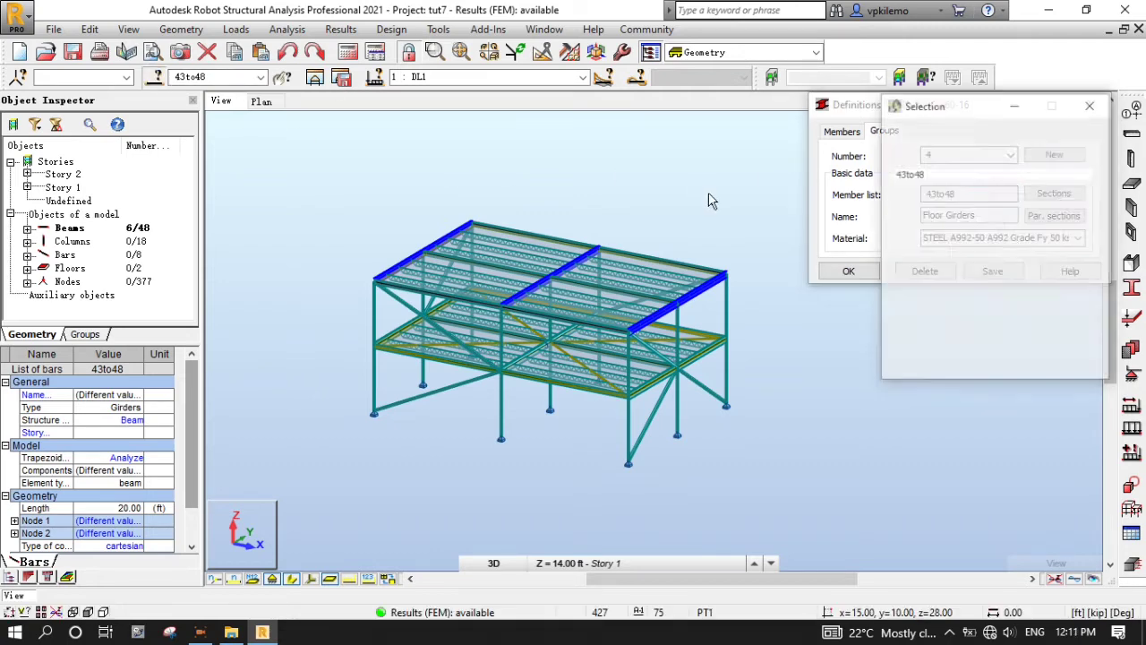
click(1017, 309)
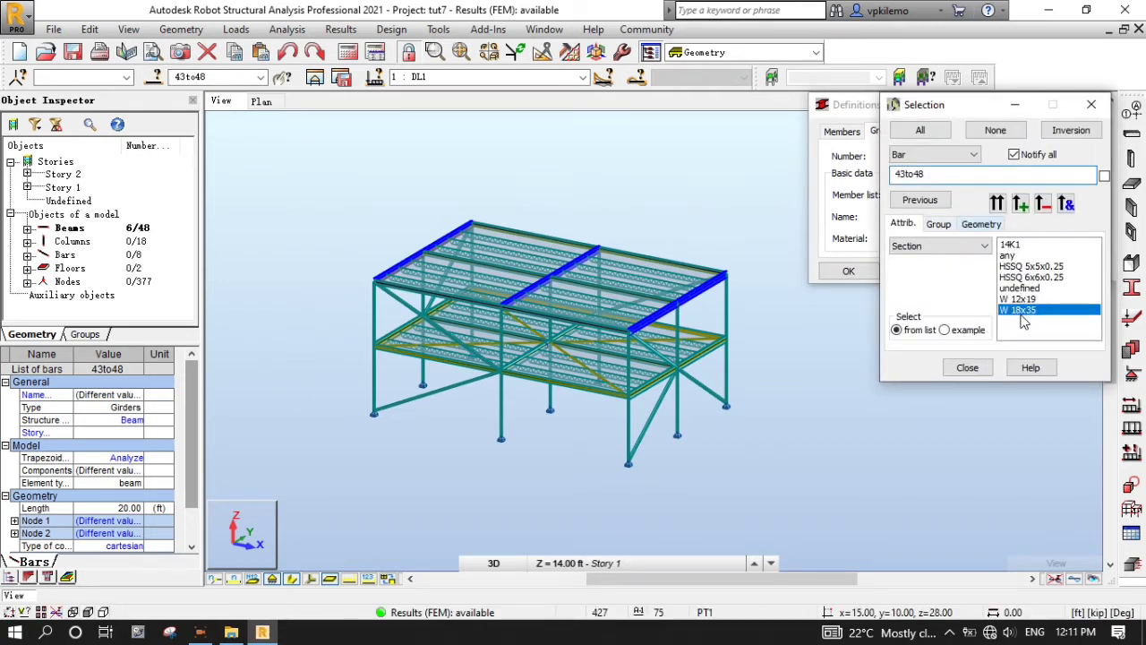
click(997, 204)
click(982, 224)
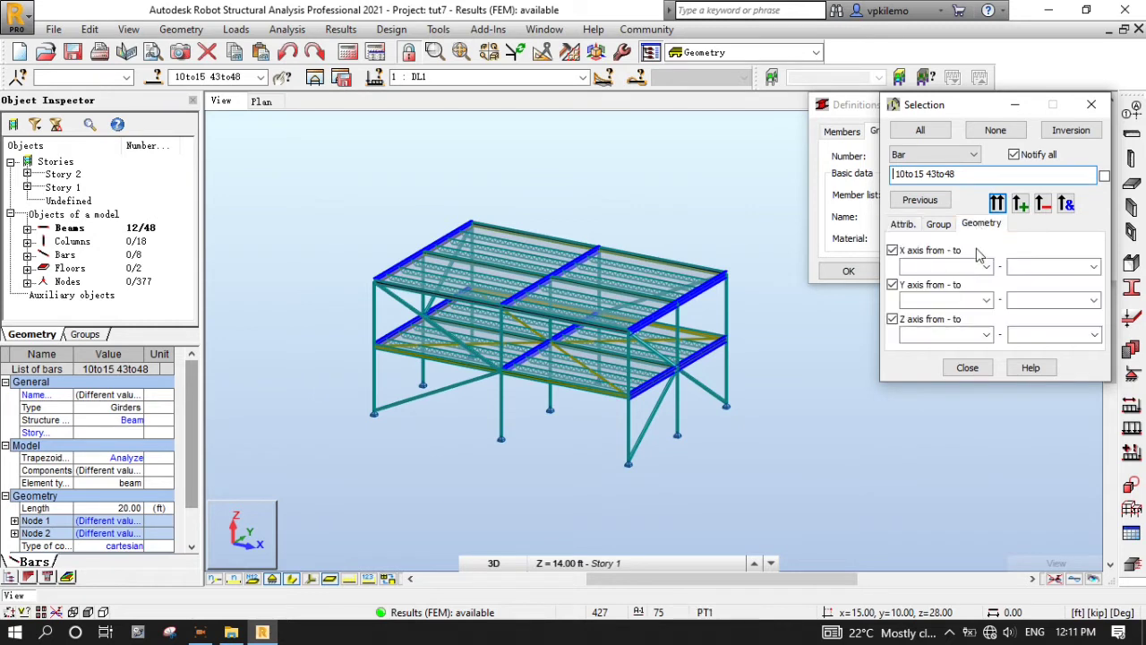
click(939, 334)
text(14)
key(Tab)
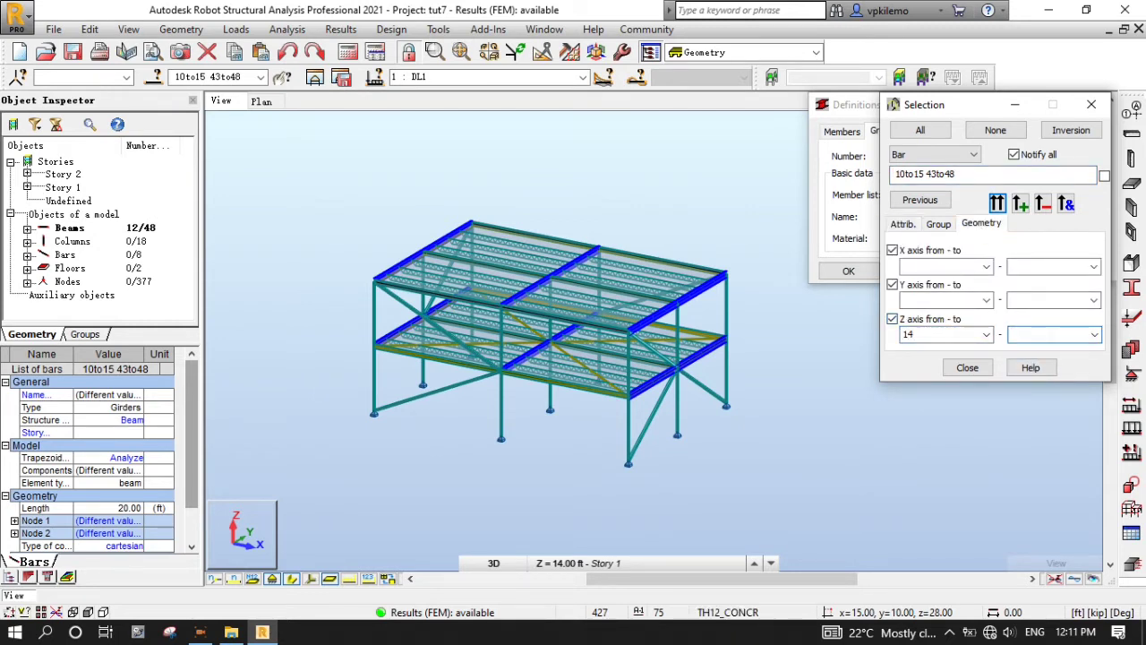
click(1066, 204)
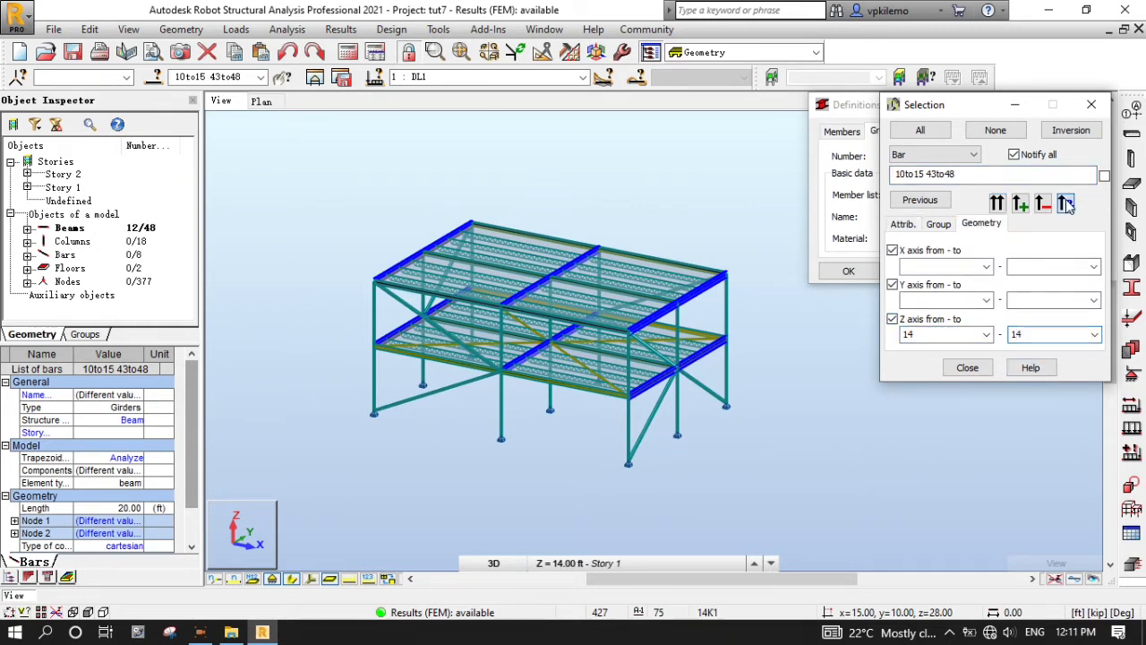
Step: Replace the member list of the Floor Girders group with the copied bar selection 10to15
right_click(921, 170)
click(959, 224)
click(977, 371)
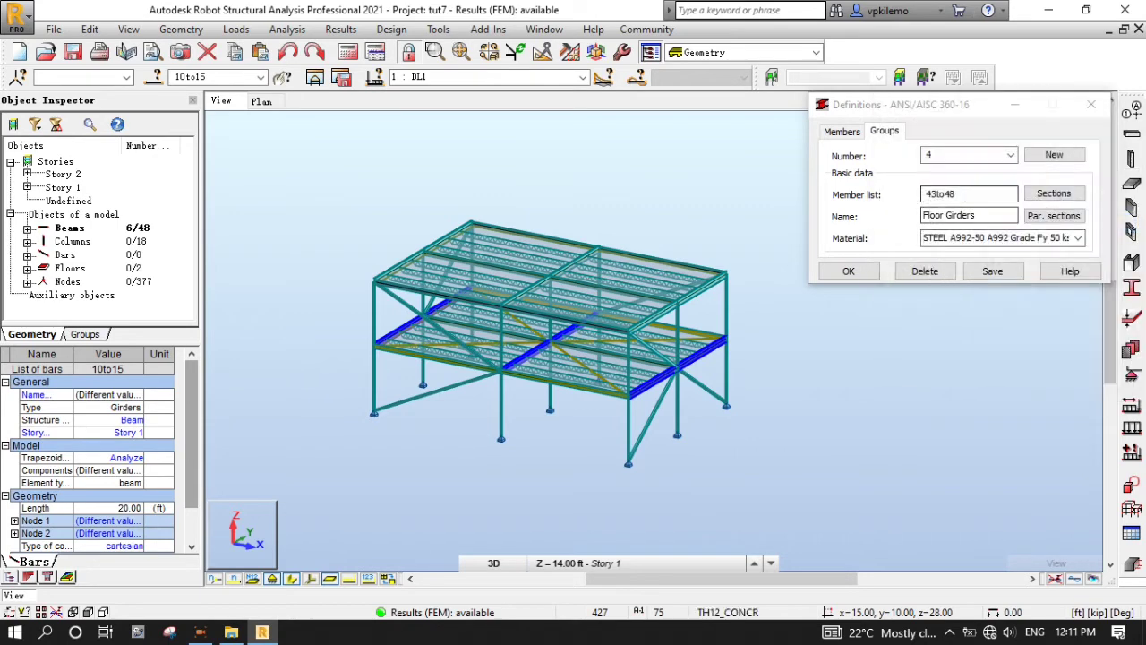
double_click(933, 194)
right_click(932, 195)
click(967, 266)
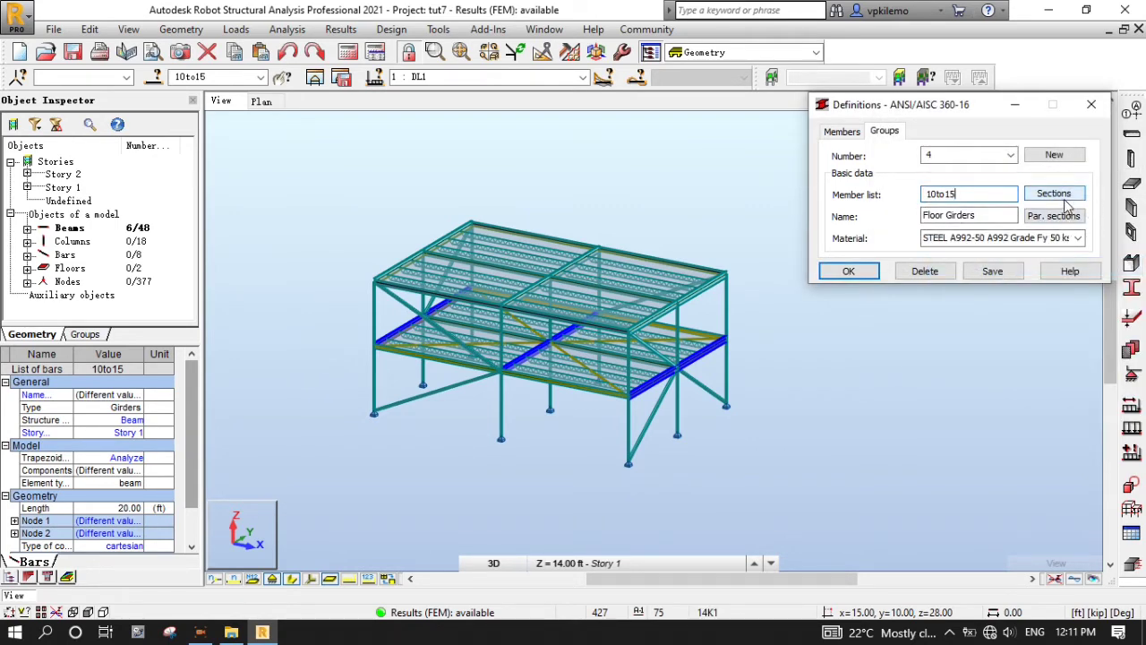
Step: Accept the carried-over W sections as candidates for the Floor Girders group and save the group
click(1054, 193)
click(908, 540)
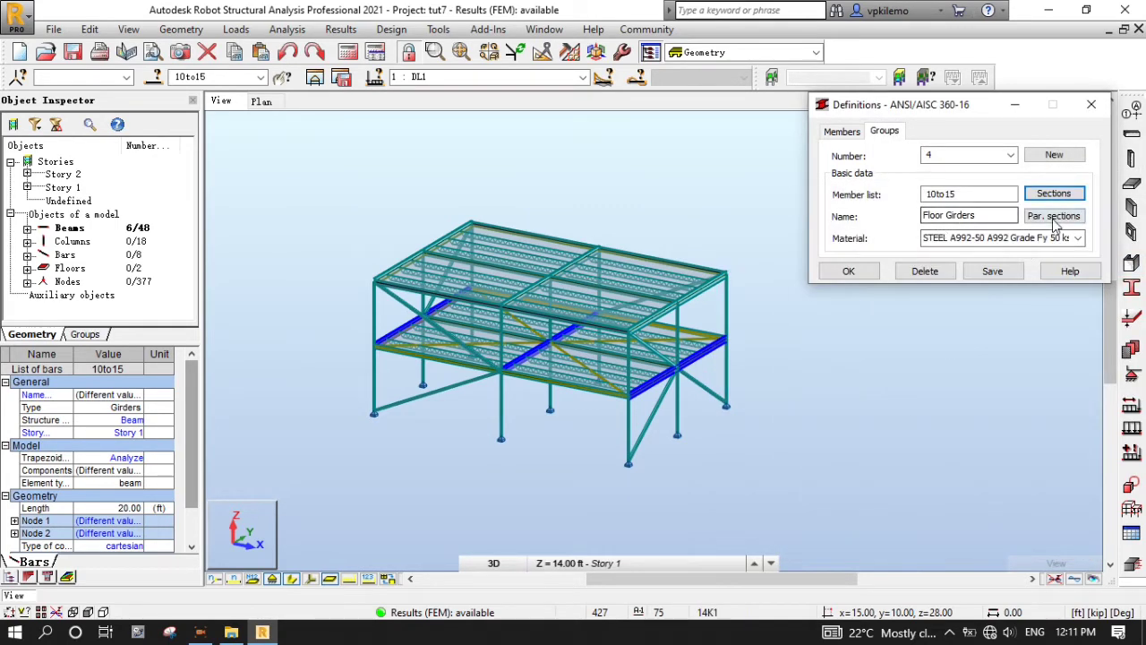
click(992, 270)
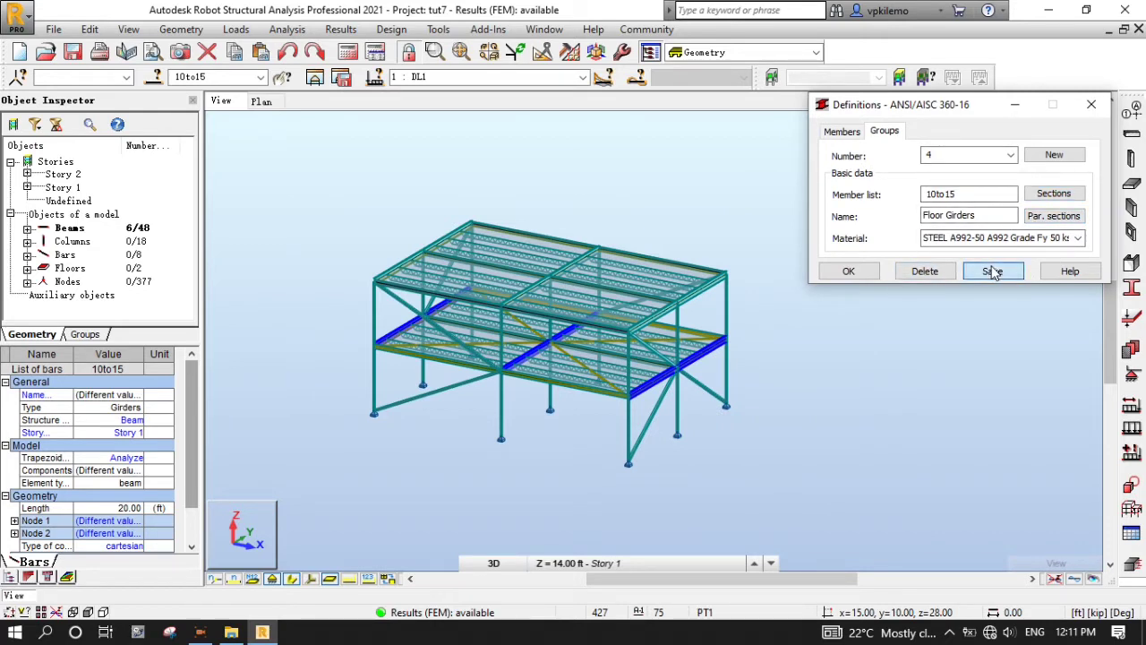
Step: Create a new design group named Tie Beams
click(1059, 157)
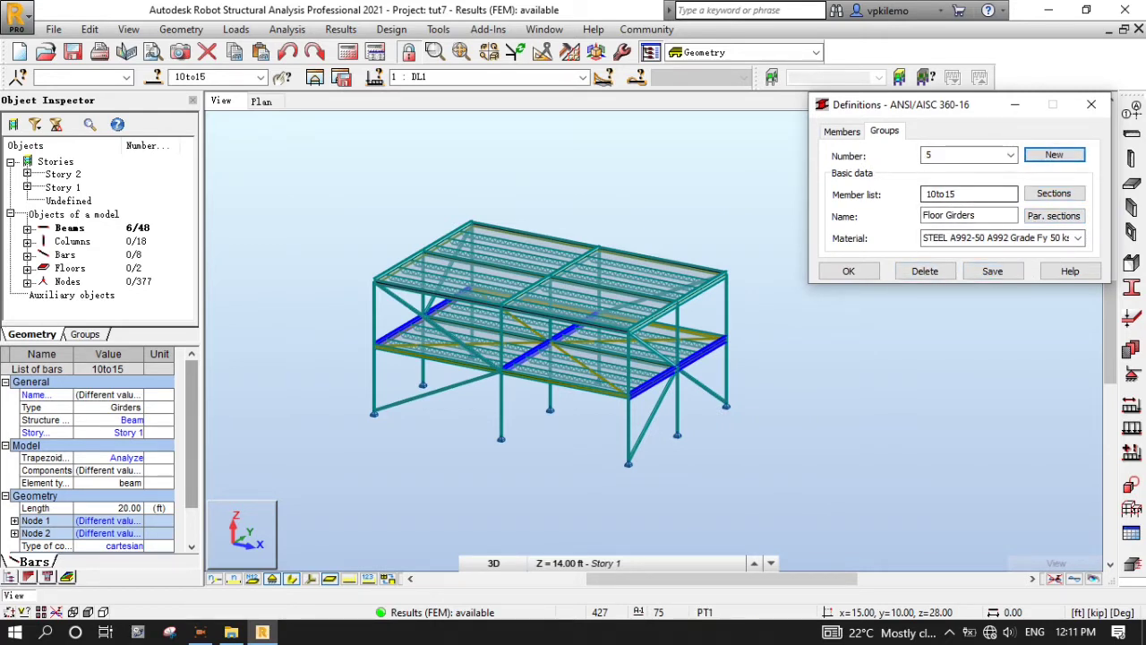
click(983, 216)
drag(984, 216, 905, 218)
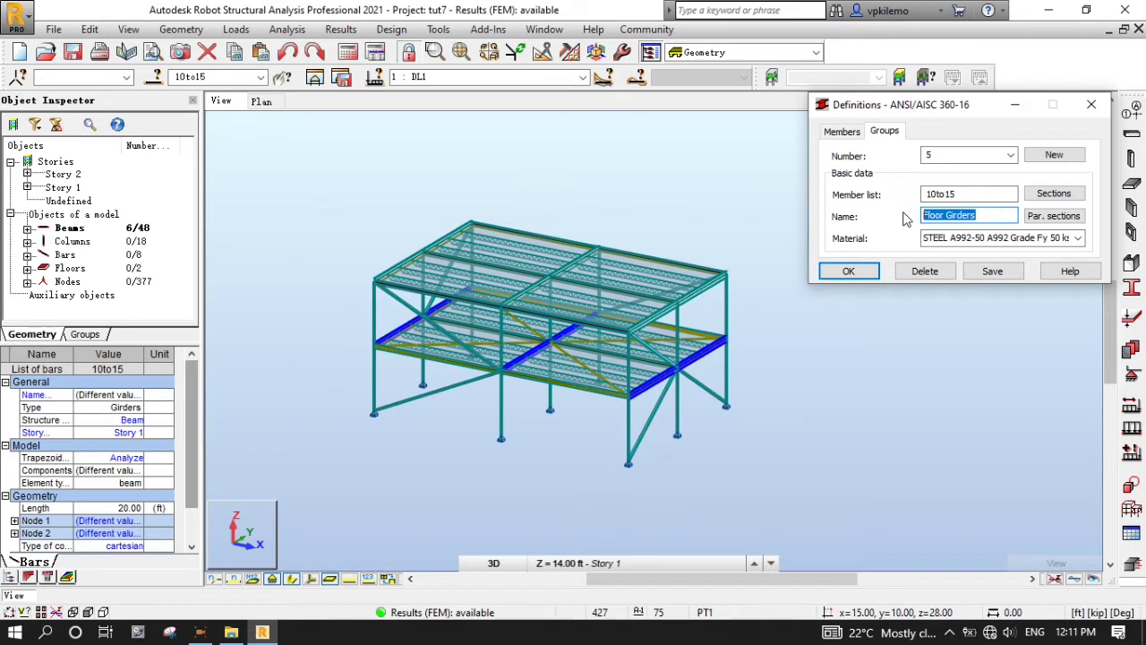
text(Tie Beams)
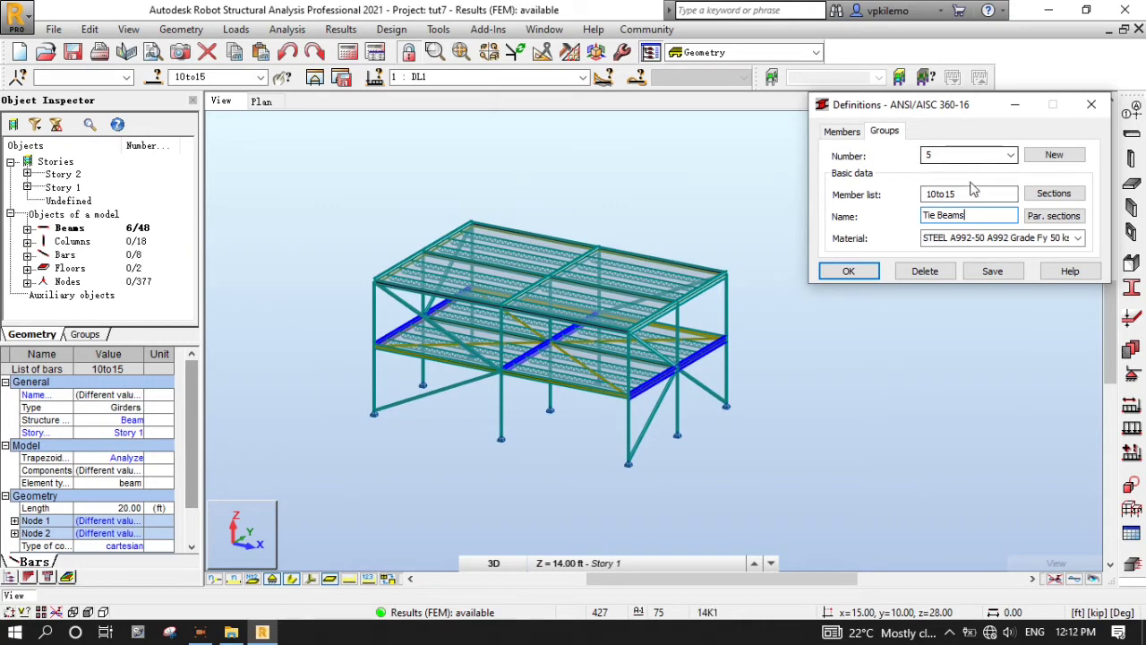
Step: Select all W 12x19 bars and copy their list 16to21 49to54 into the member list of the Tie Beams group
click(154, 78)
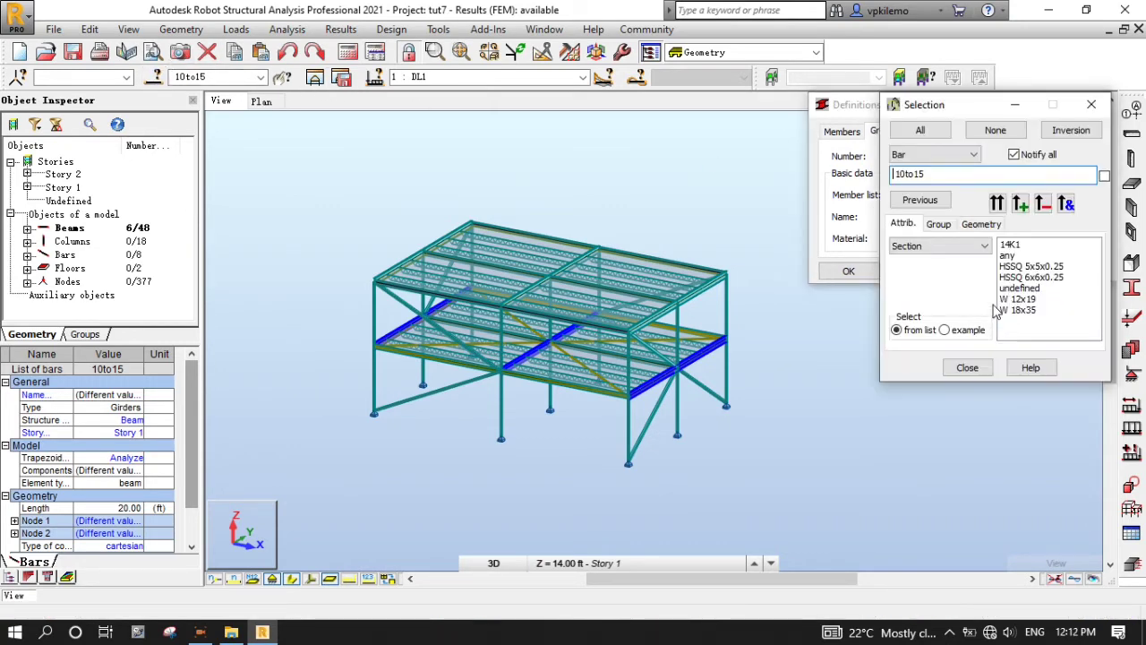
click(1013, 303)
click(995, 201)
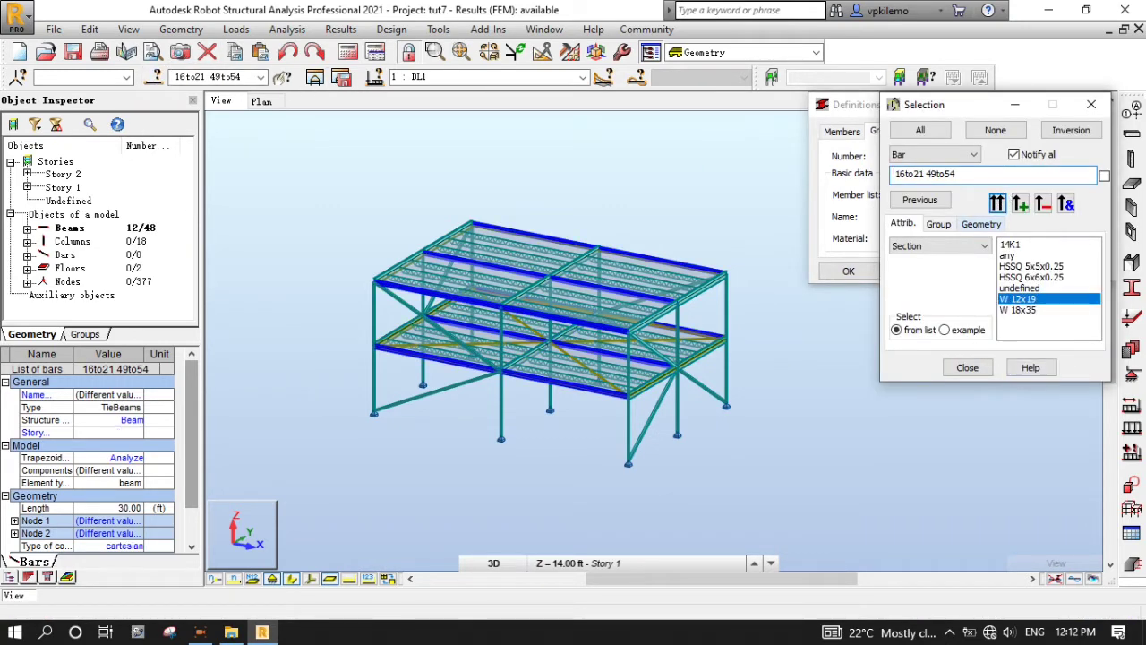
drag(896, 174, 955, 174)
right_click(947, 173)
click(984, 224)
click(967, 367)
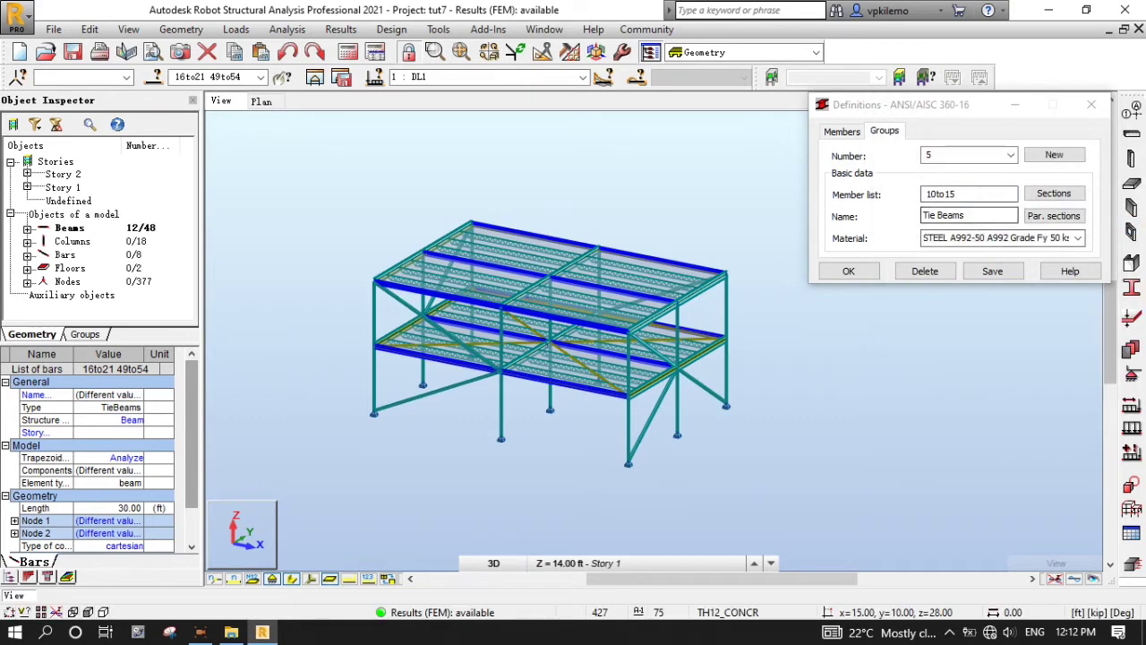
double_click(945, 194)
right_click(924, 190)
click(976, 270)
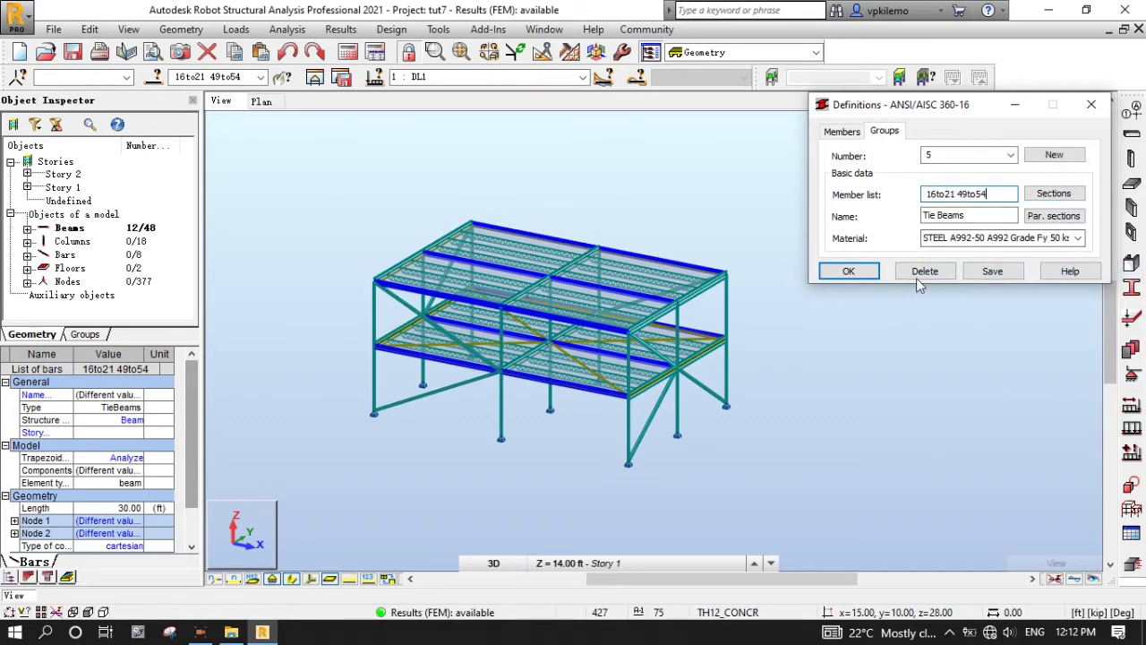
Step: Accept the carried-over W sections as candidates for the Tie Beams group and save the group
click(994, 272)
click(1058, 199)
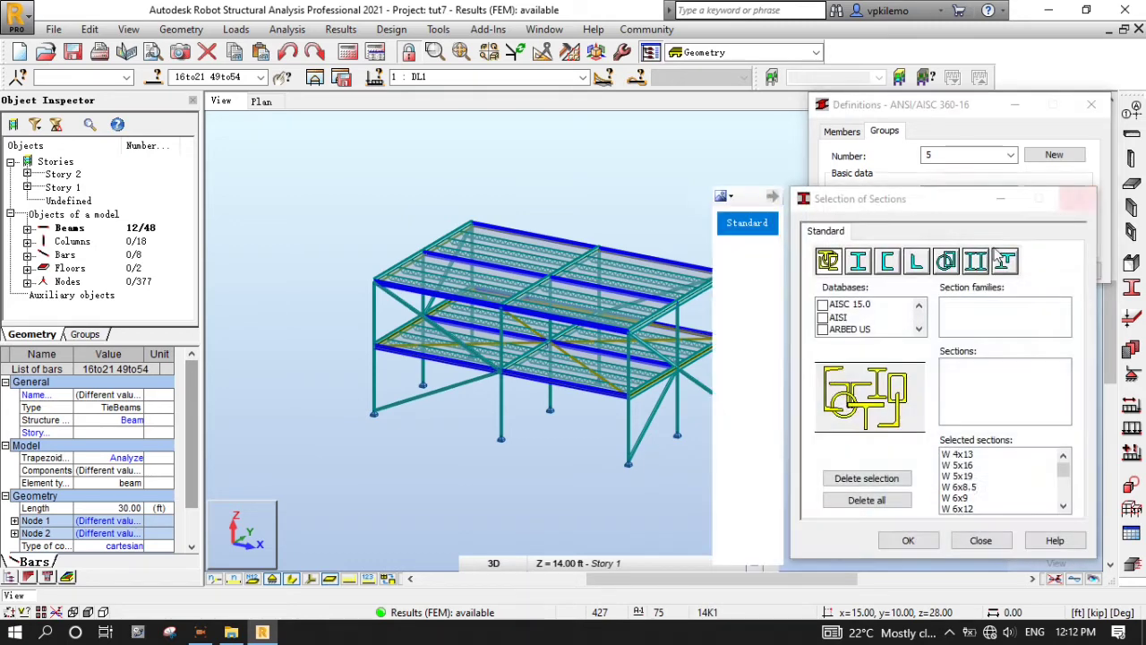
click(909, 540)
click(991, 272)
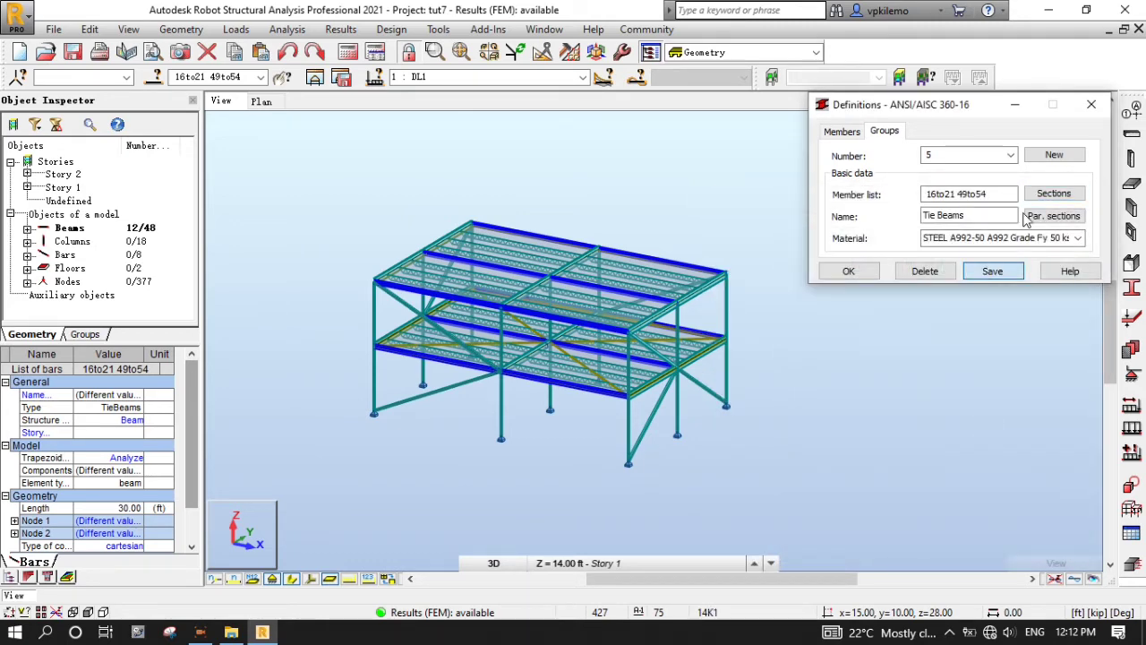
Step: Create a new design group named Columns
click(1068, 159)
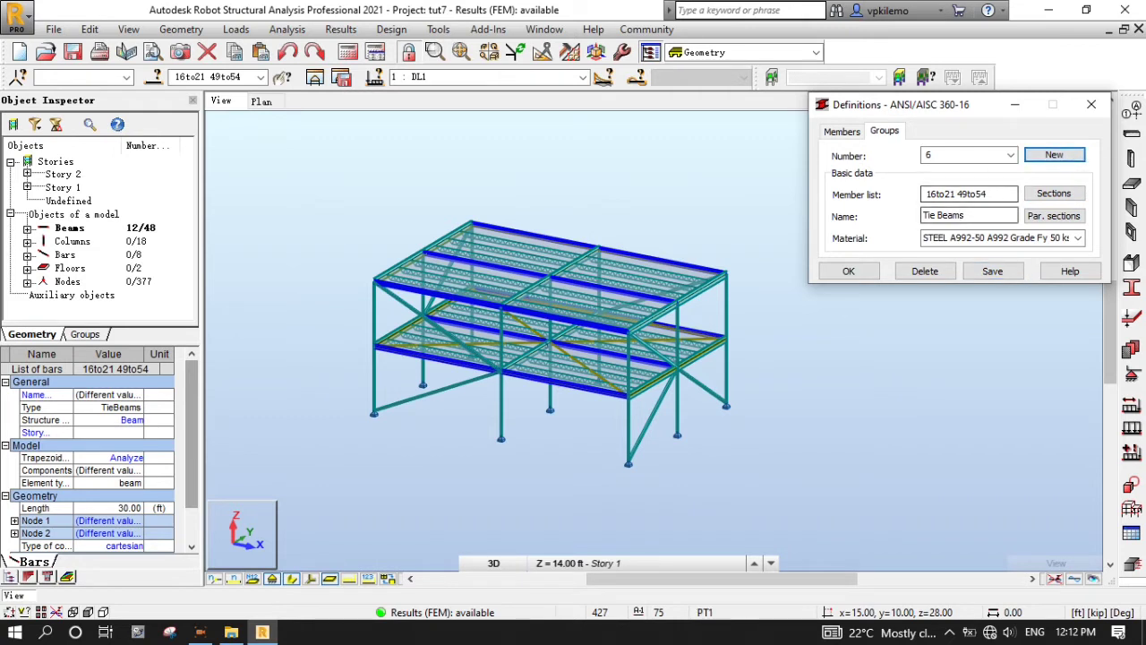
drag(971, 216, 833, 221)
text(Columns)
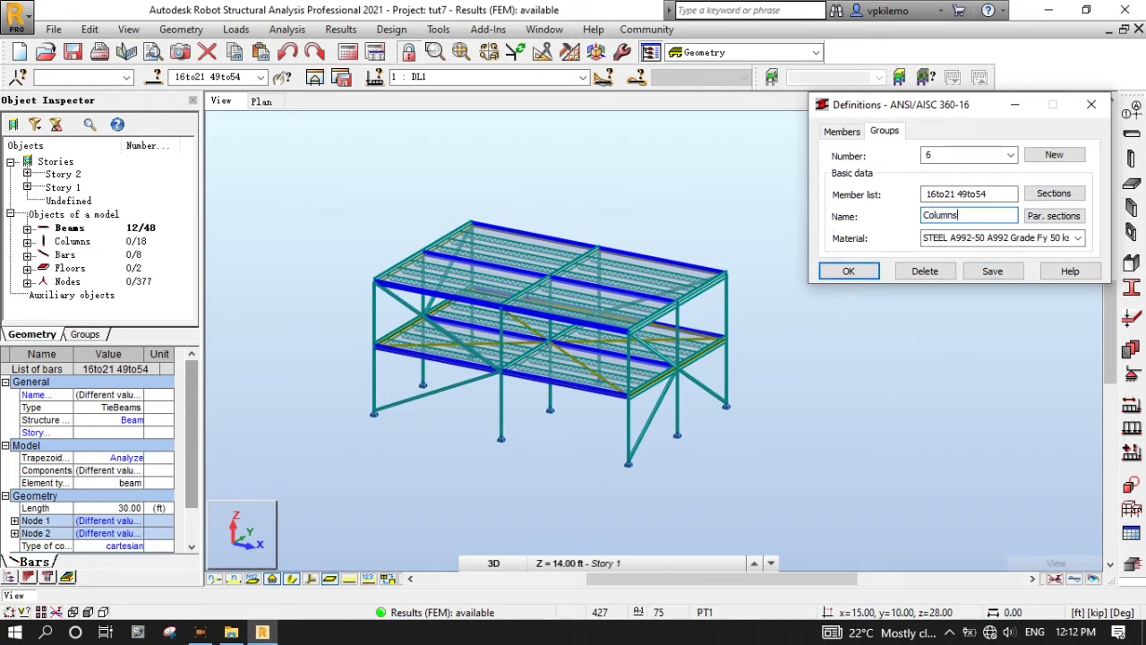
Step: Select all HSSQ 5x5x0.25 bars and copy their list 1to9 34to42 into the member list of the Columns group
click(155, 78)
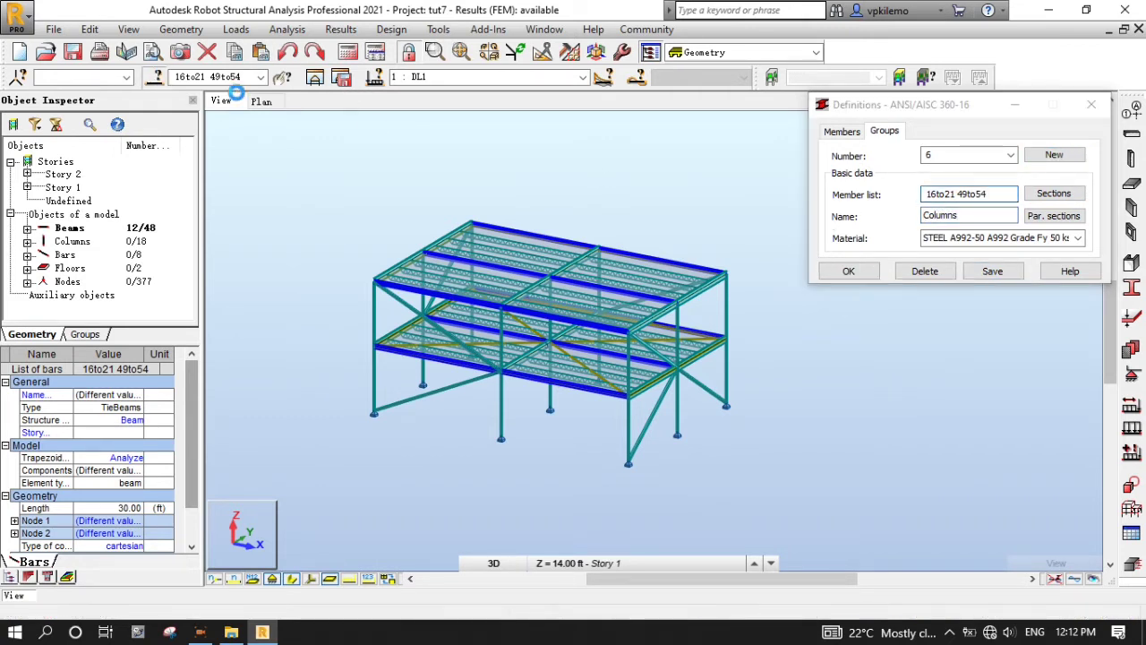
click(1030, 266)
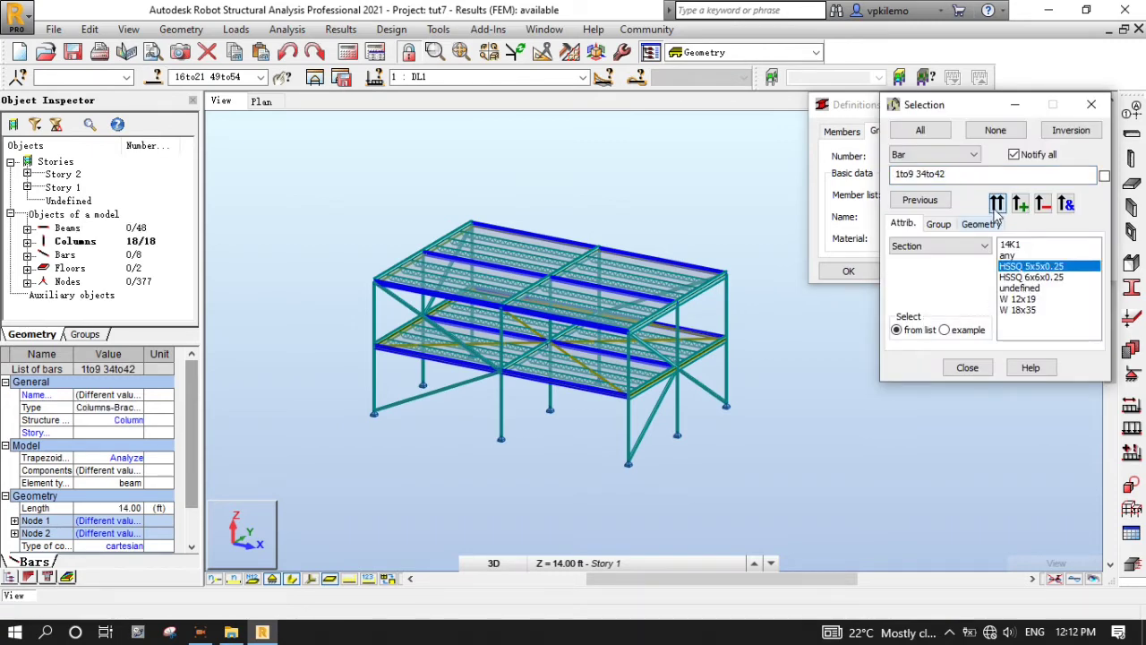
double_click(918, 175)
right_click(920, 175)
click(958, 229)
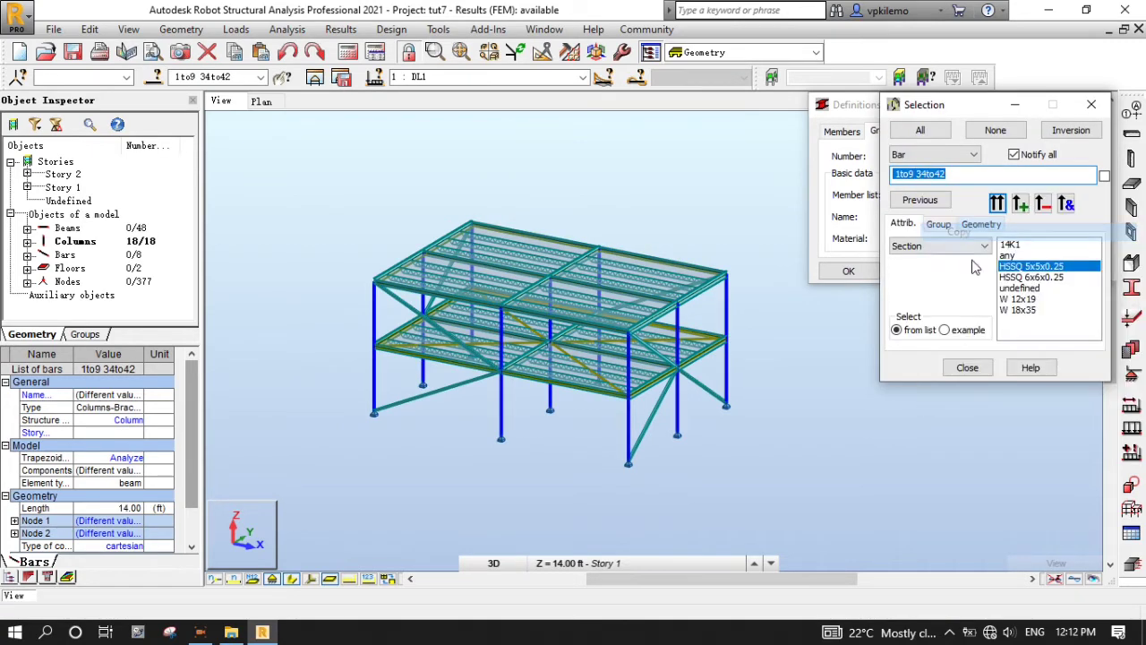
click(968, 368)
right_click(967, 195)
click(966, 265)
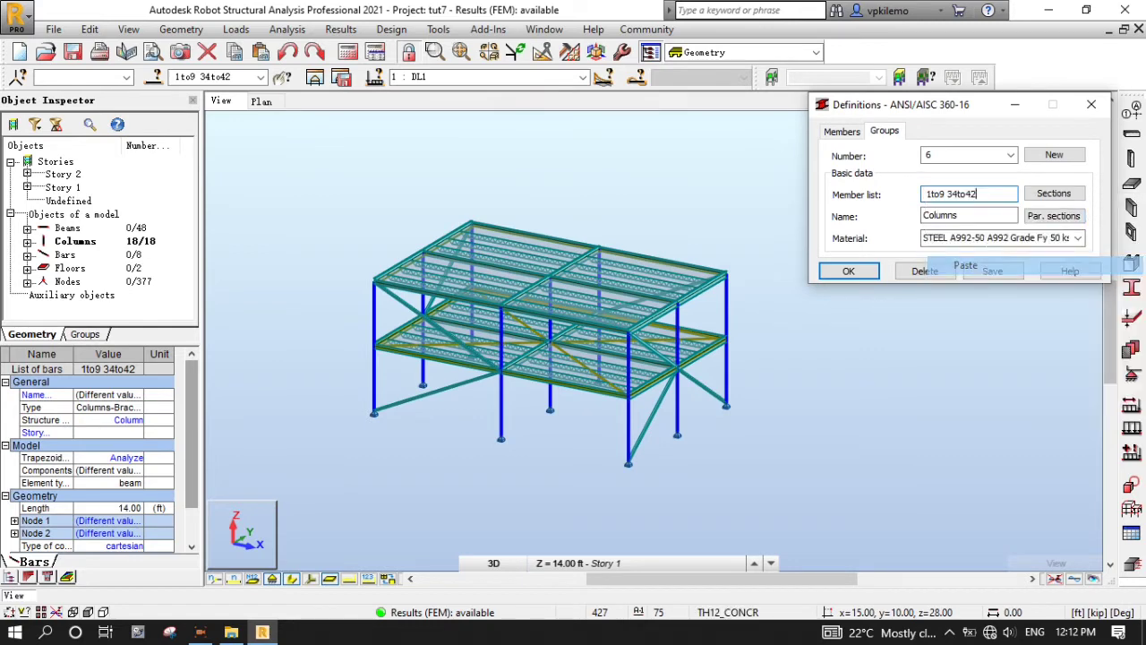
Step: Replace the Columns group's candidate sections with the HSSQ family from the AISC 15.0 database and save the group
click(1055, 194)
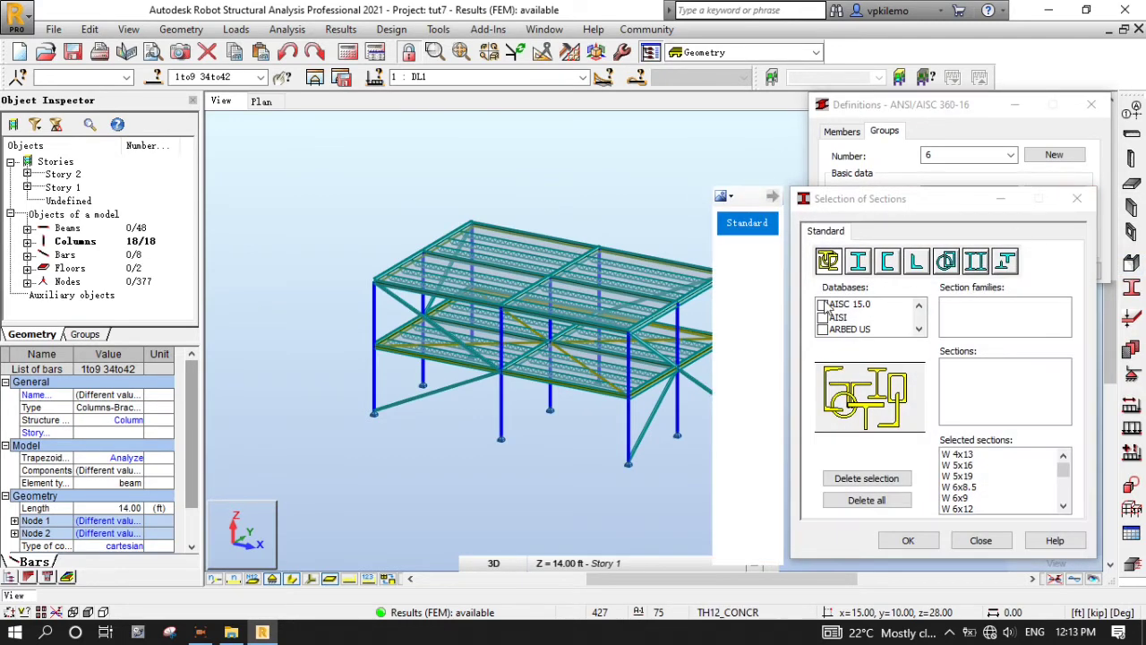
click(866, 500)
click(823, 306)
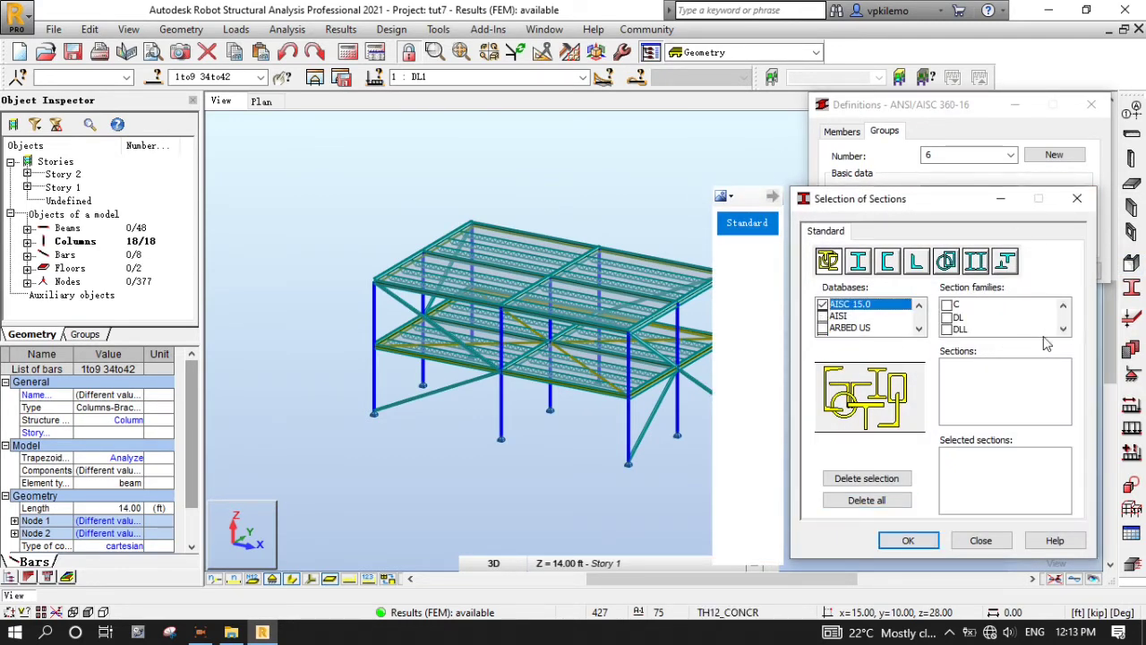
scroll(1028, 330, down, 3)
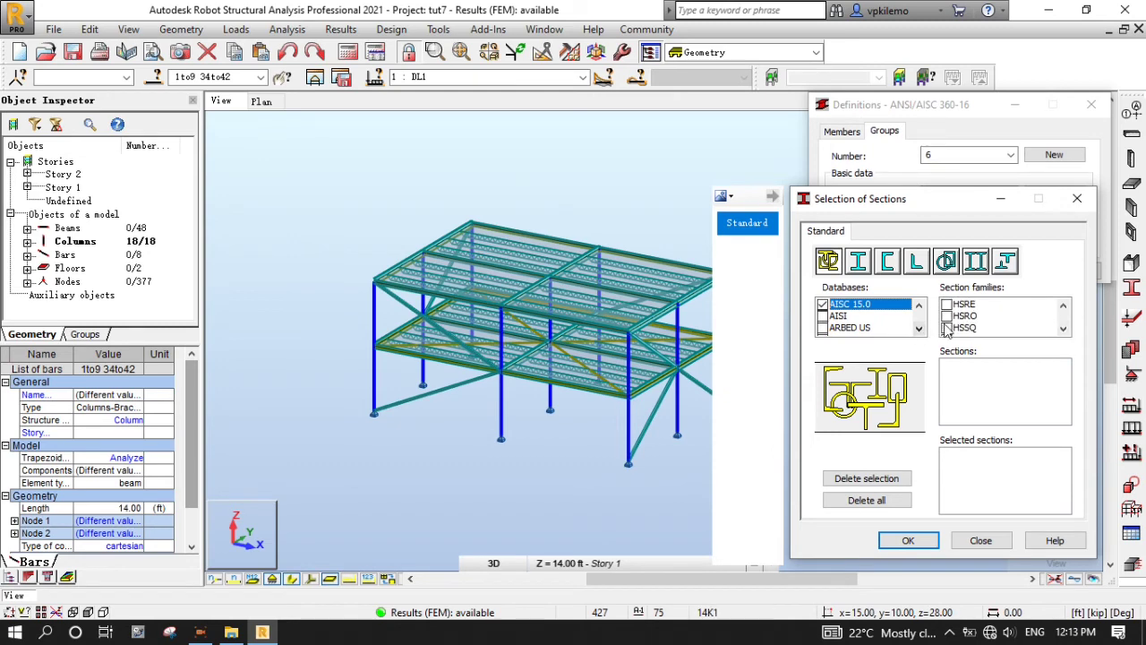
click(946, 328)
click(908, 540)
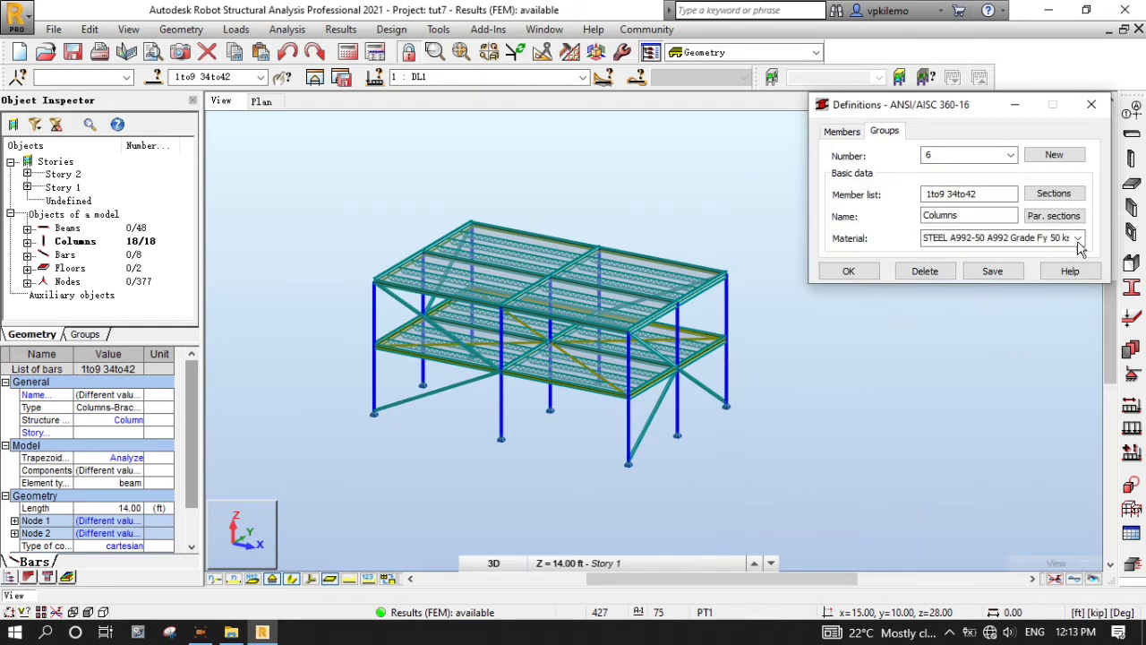
click(992, 270)
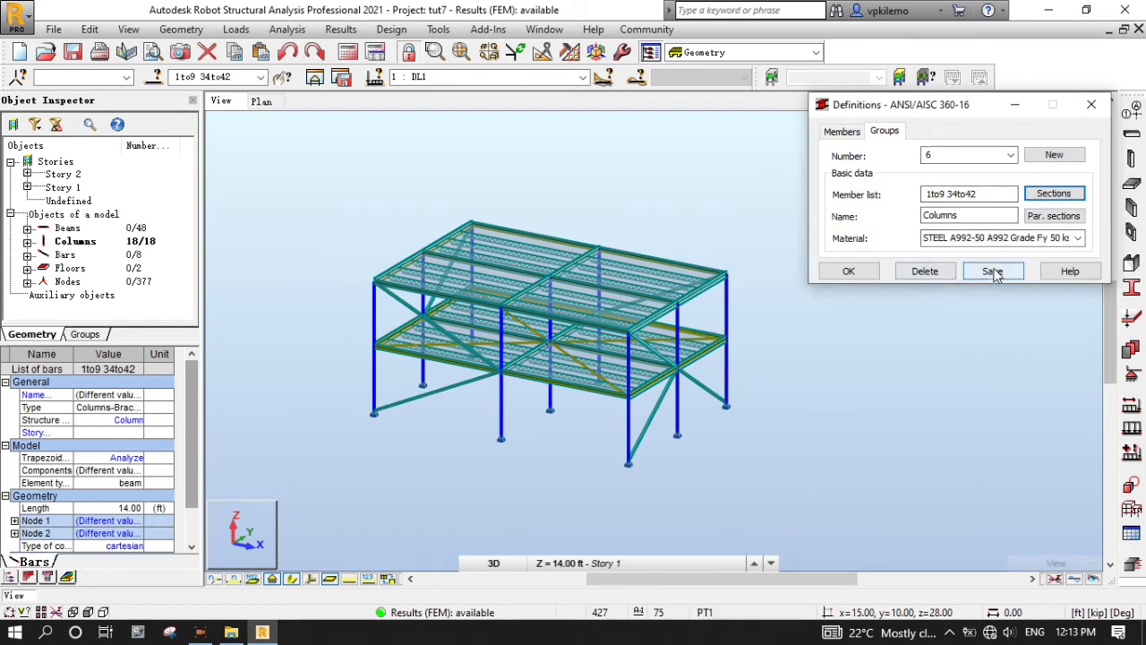
Step: Create a new design group, number 7, named Braces
drag(981, 216, 854, 215)
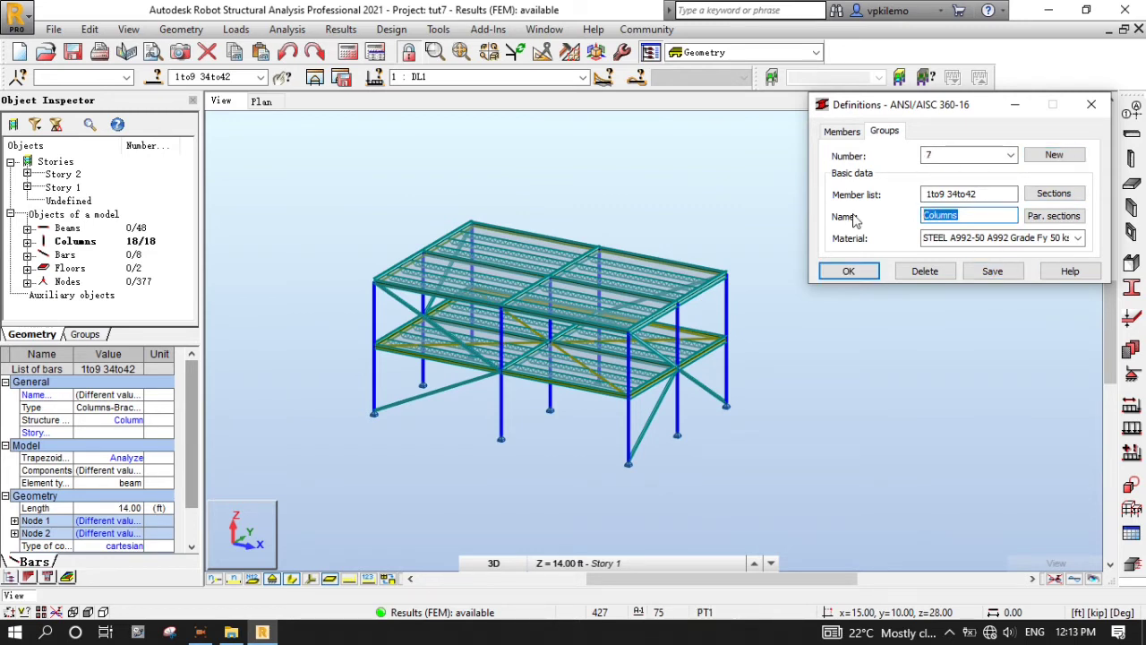
text(Brace)
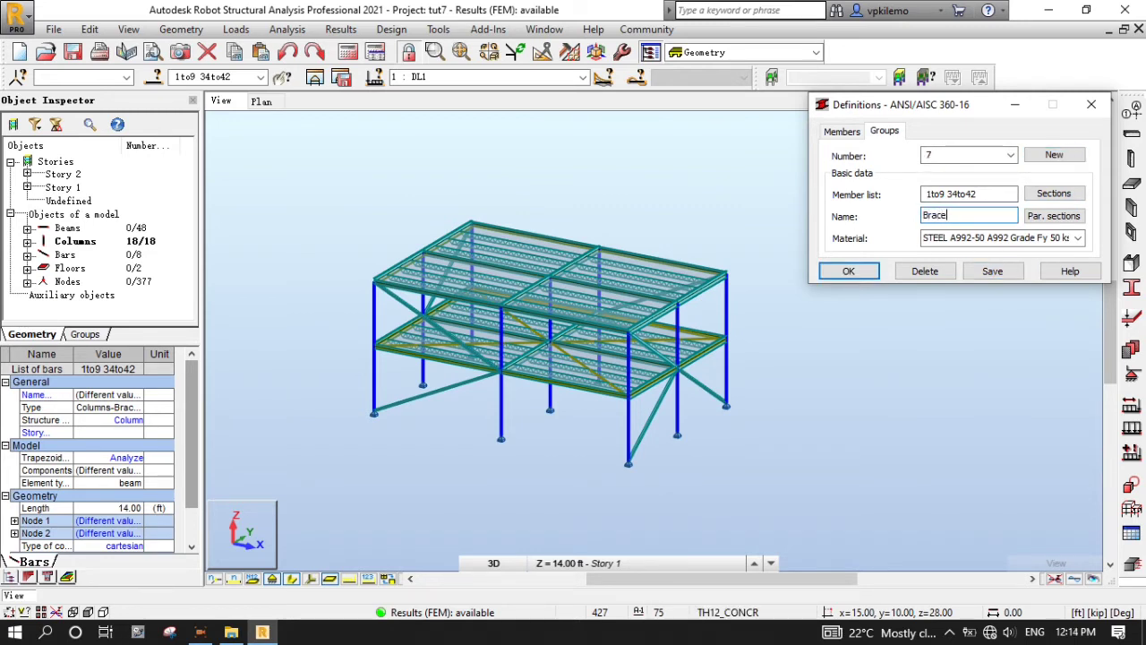
text(s)
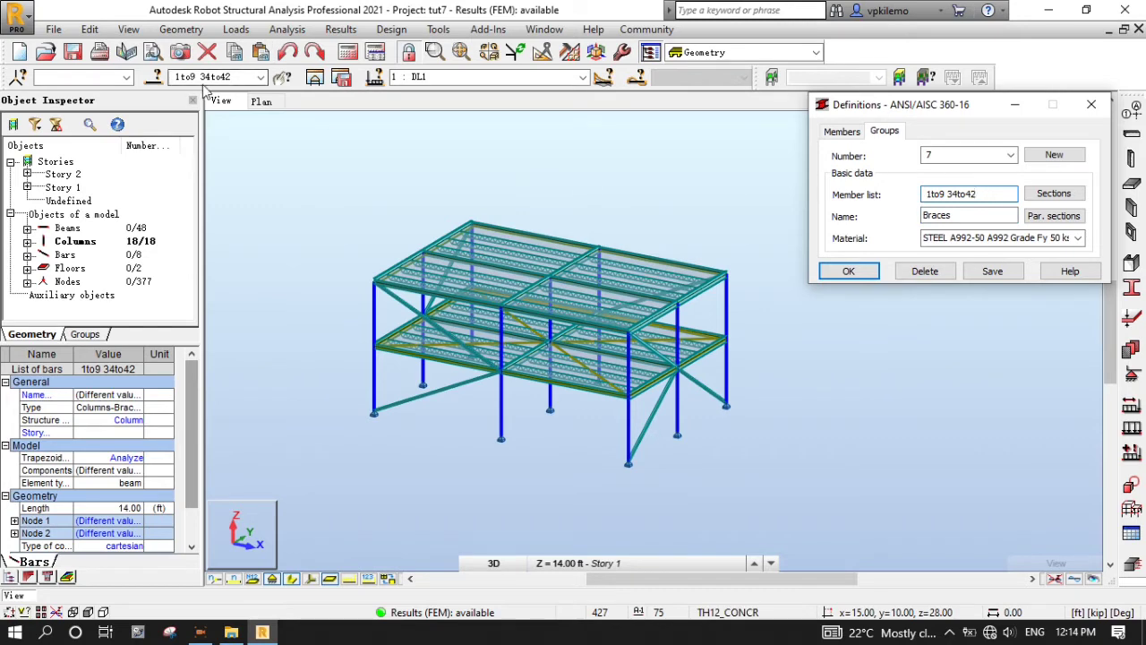
Step: Select all HSSQ 6x6x0.25 bars and copy their list 67to74 into the member list of the Braces group
click(158, 77)
click(1028, 277)
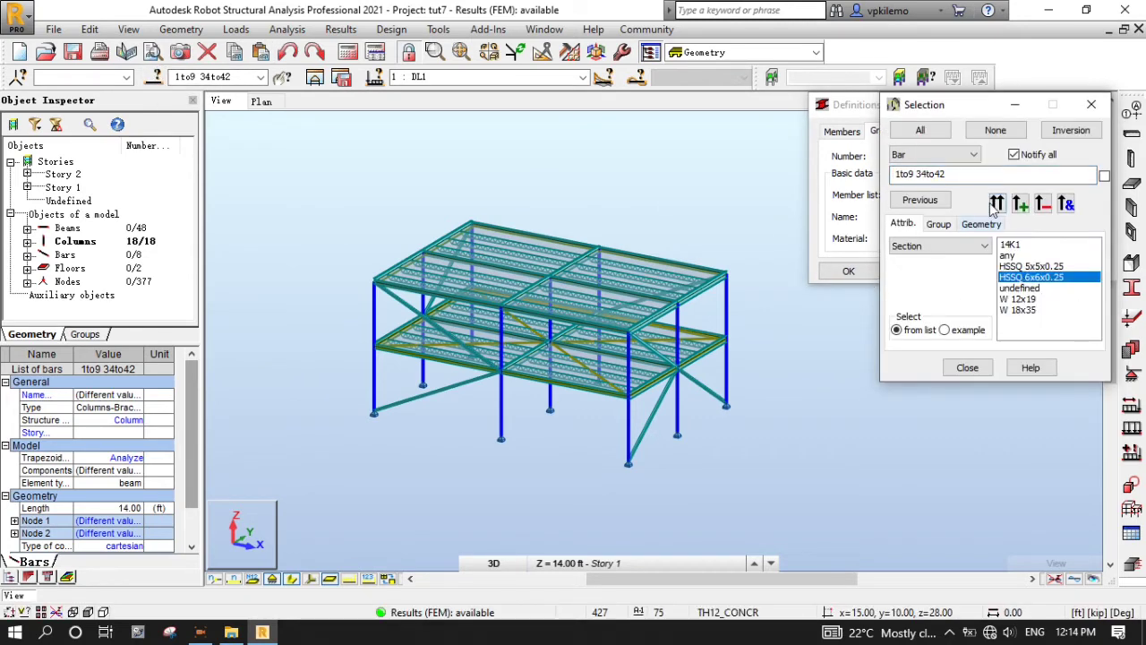
click(997, 204)
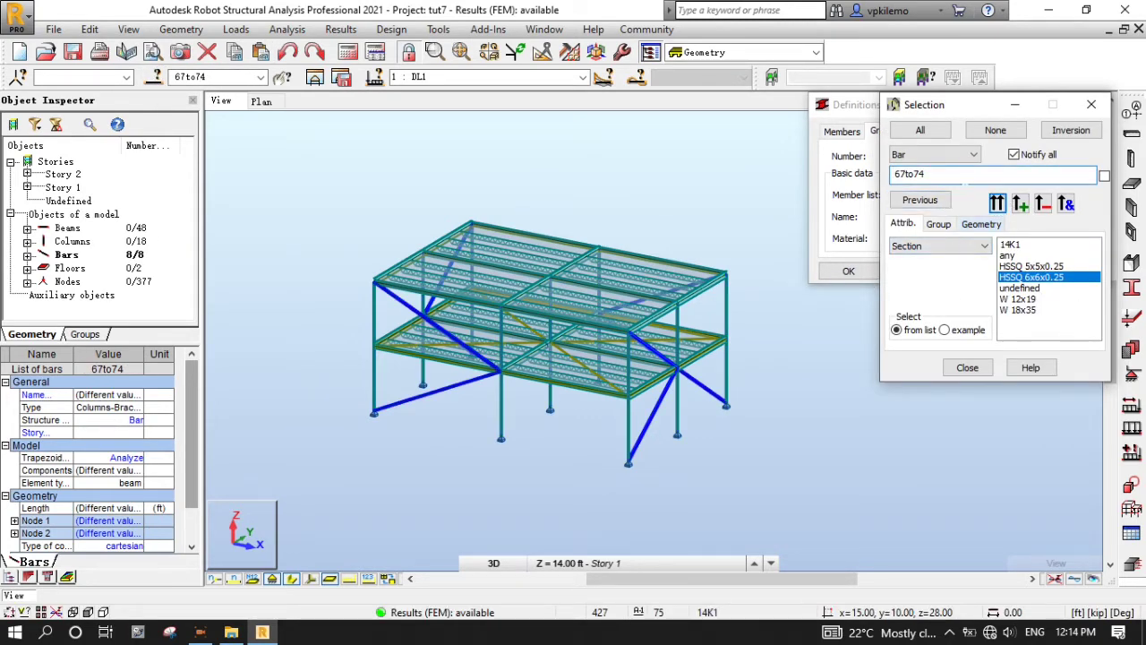
double_click(909, 174)
right_click(913, 174)
click(968, 230)
click(967, 367)
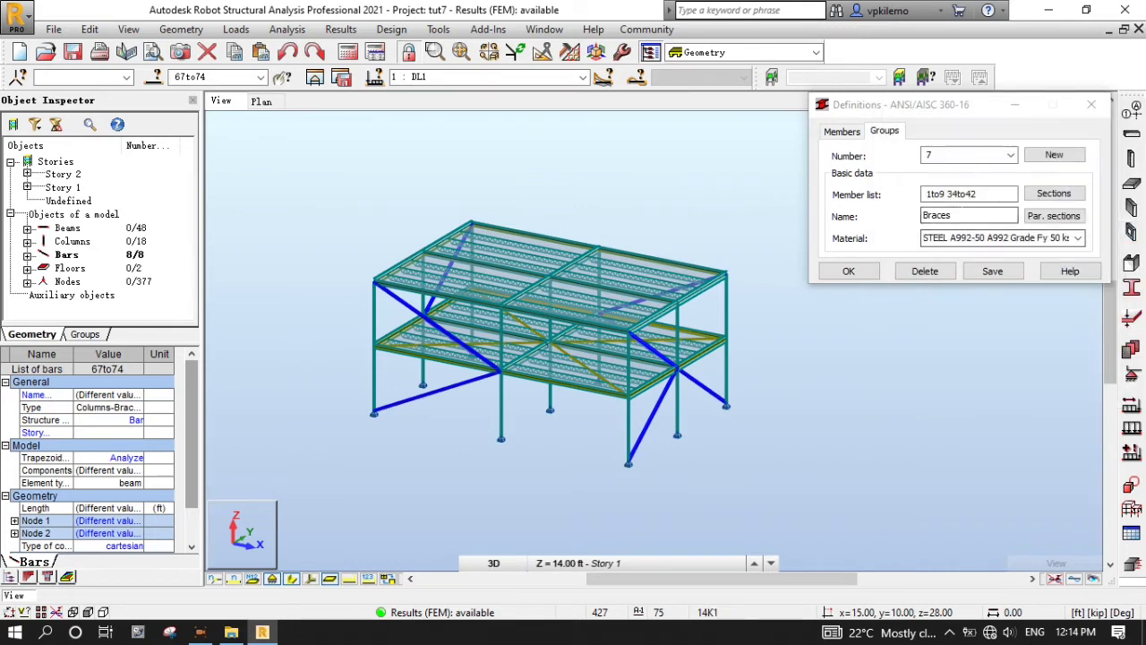
drag(925, 194, 985, 193)
right_click(925, 192)
click(985, 266)
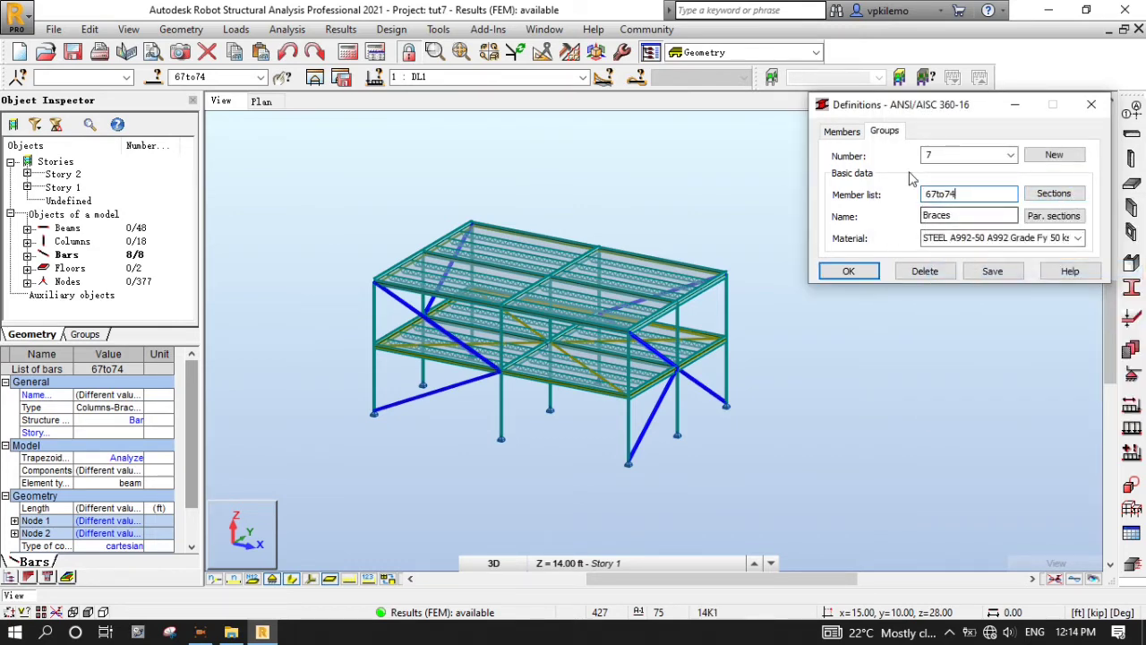
Step: Save the Braces group, close the group definitions and clear the bar selection in the model
click(993, 271)
click(850, 275)
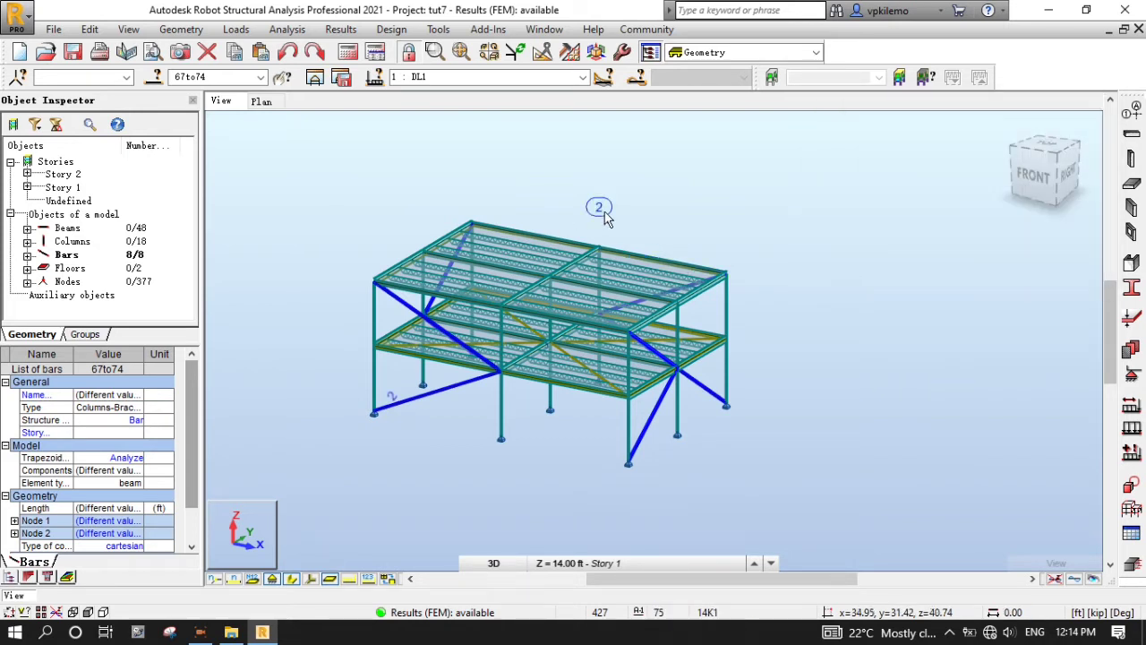
click(602, 210)
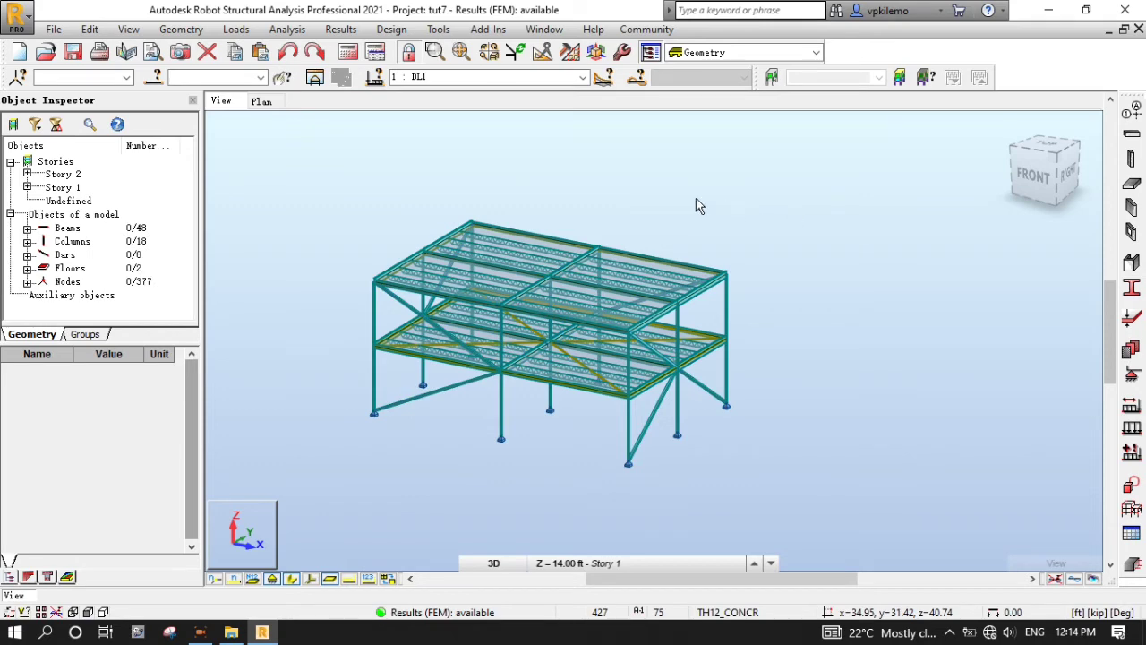
Step: Review the steel members and code groups in the table of members/groups, then close the table
click(391, 29)
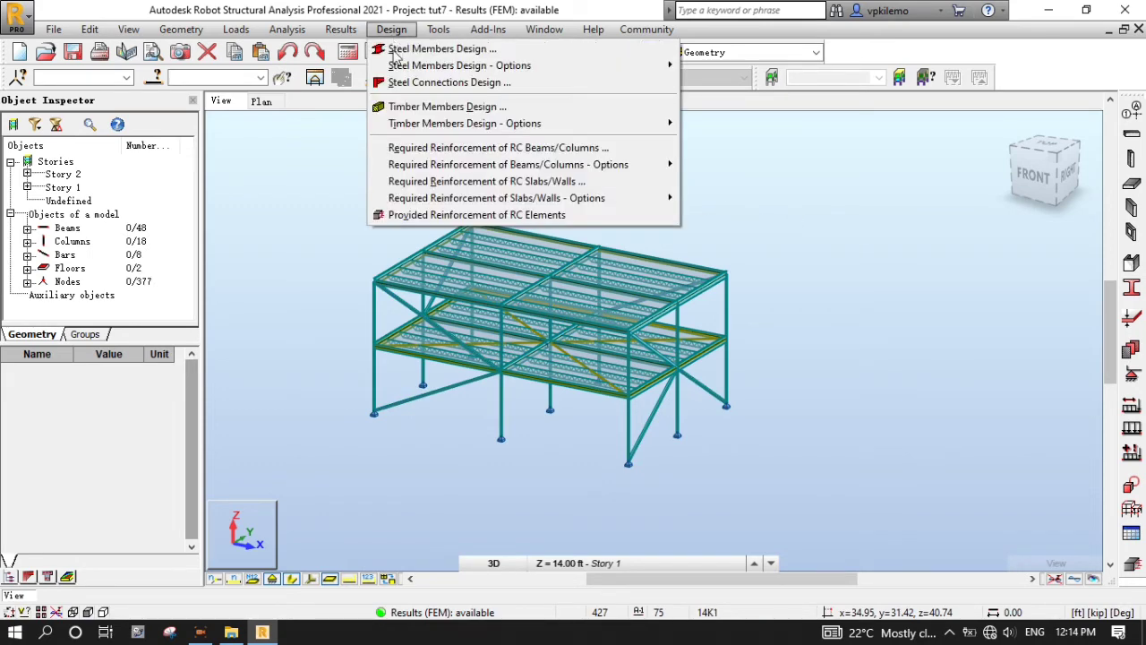
mouse_move(417, 74)
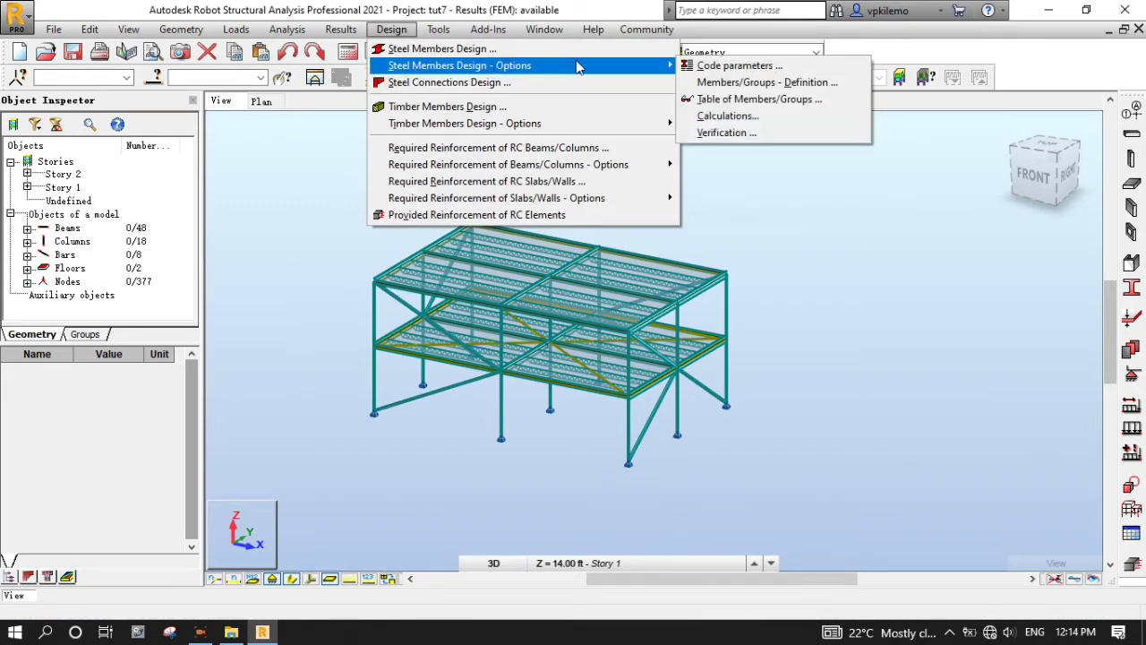
click(784, 99)
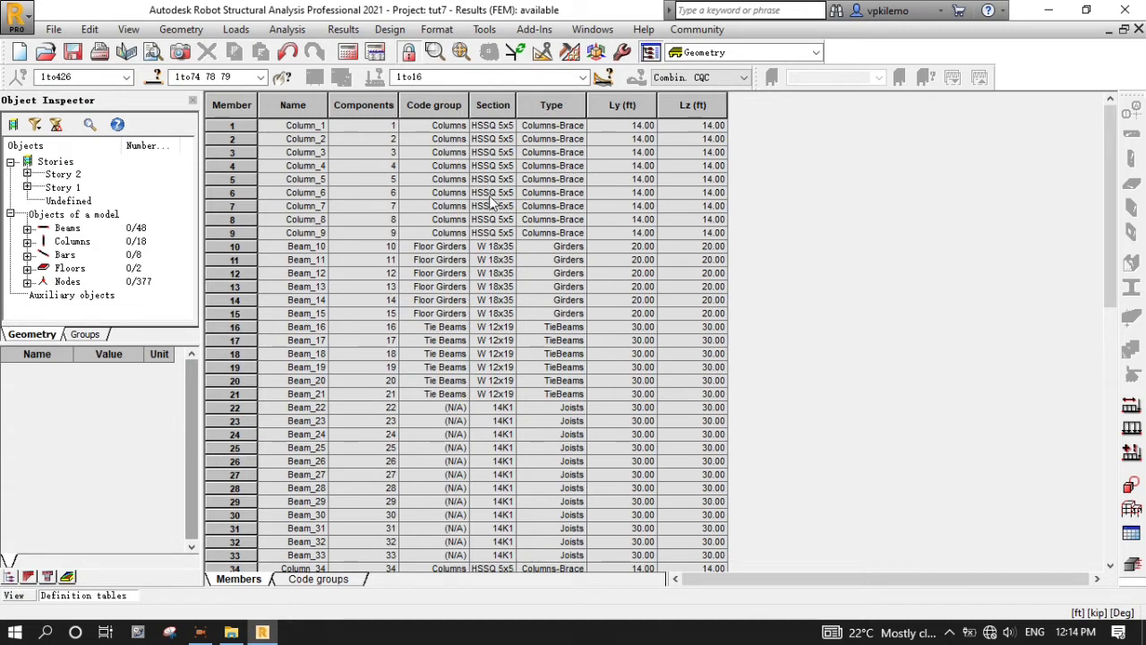
click(318, 579)
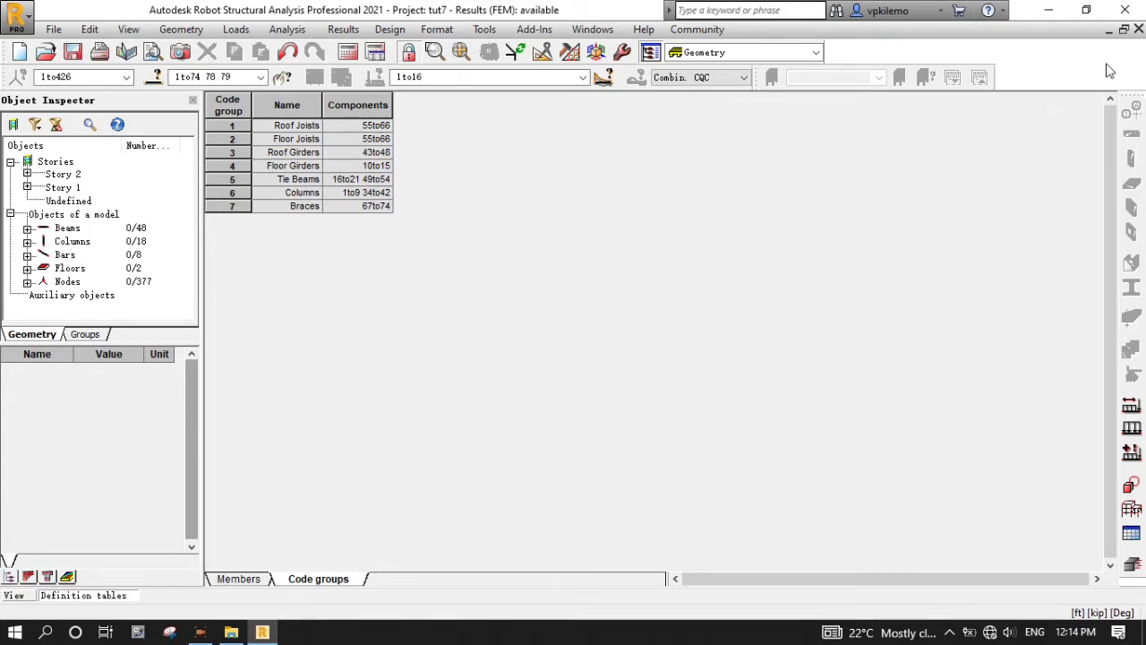
click(1140, 29)
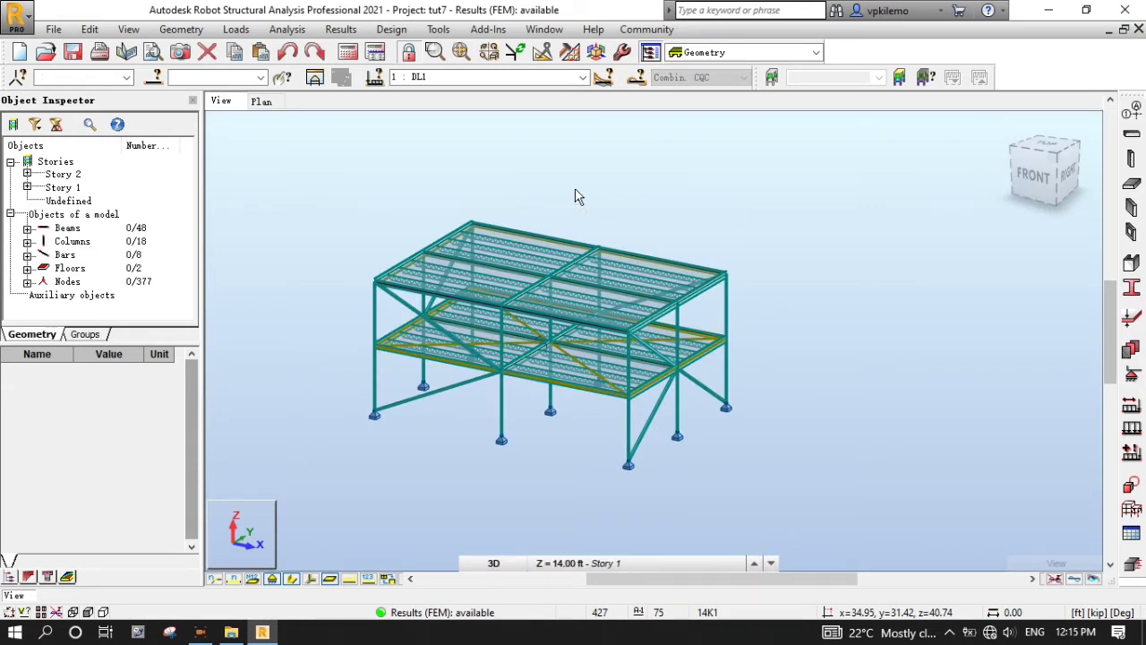
Step: Open the steel design calculations and set them to code group design for all code groups, 1to7
click(391, 29)
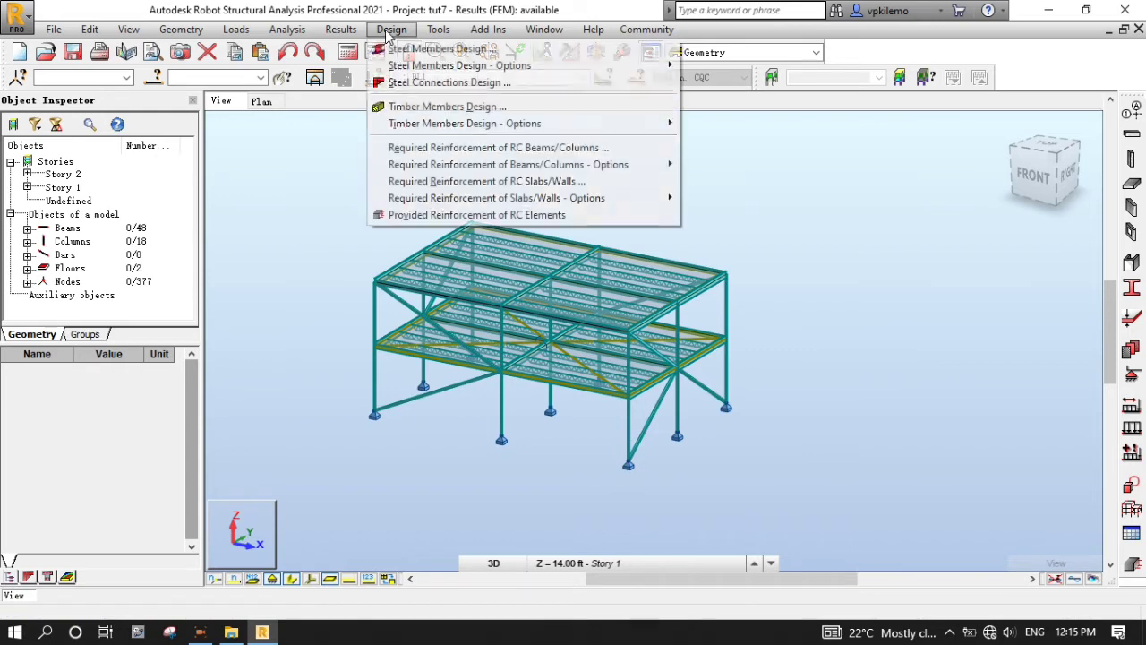
mouse_move(400, 70)
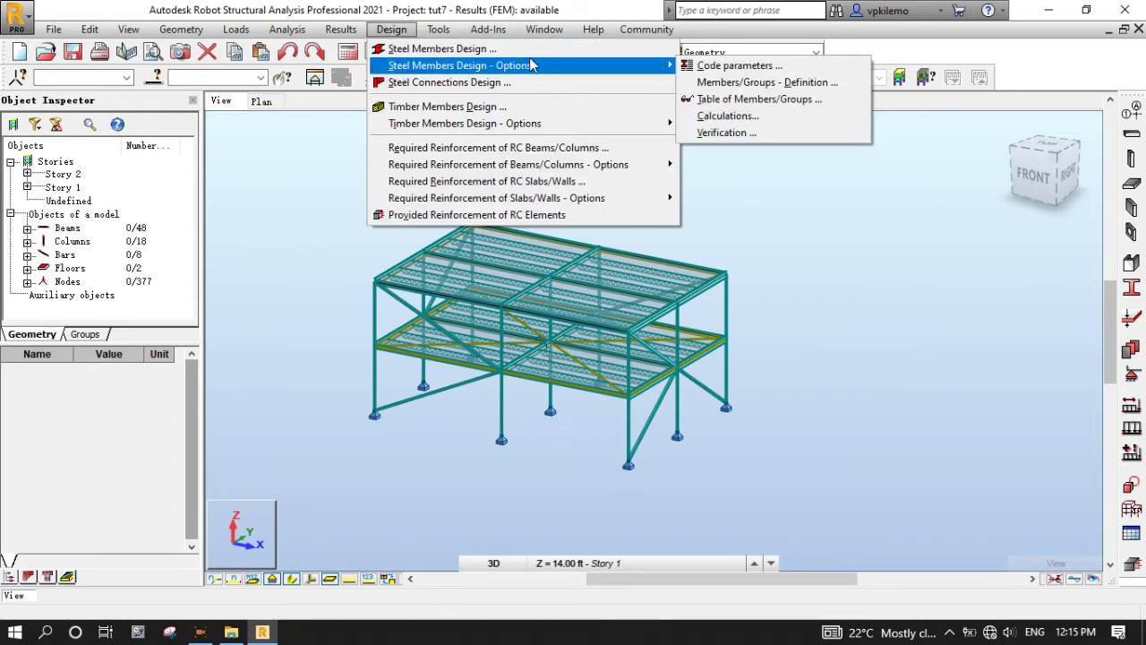
click(806, 116)
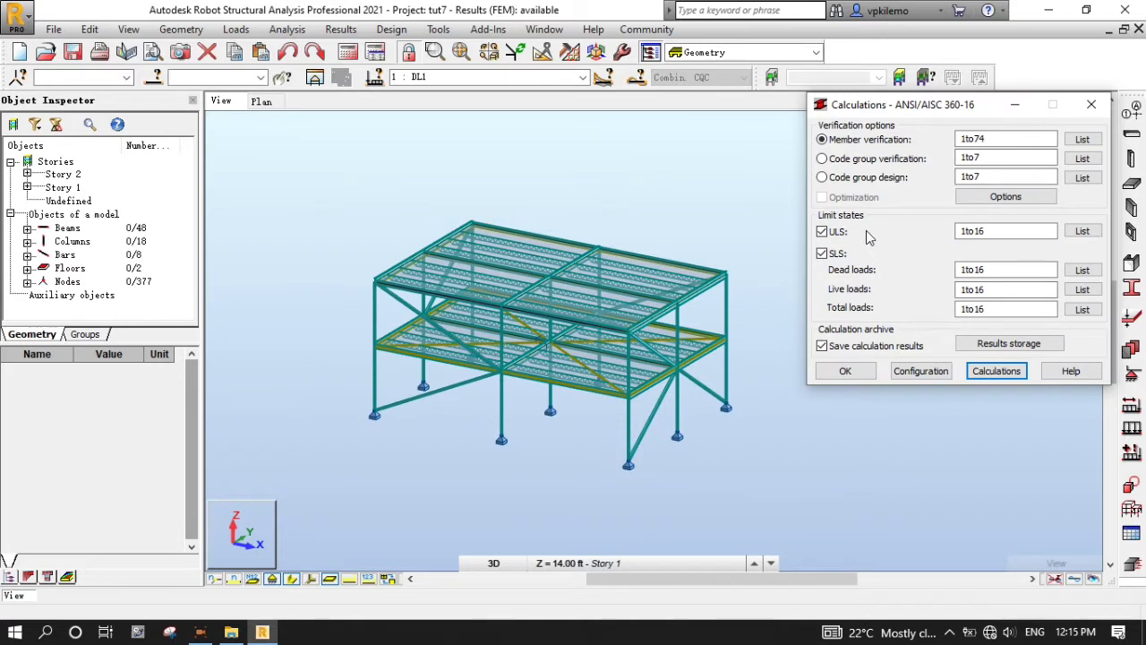
click(822, 177)
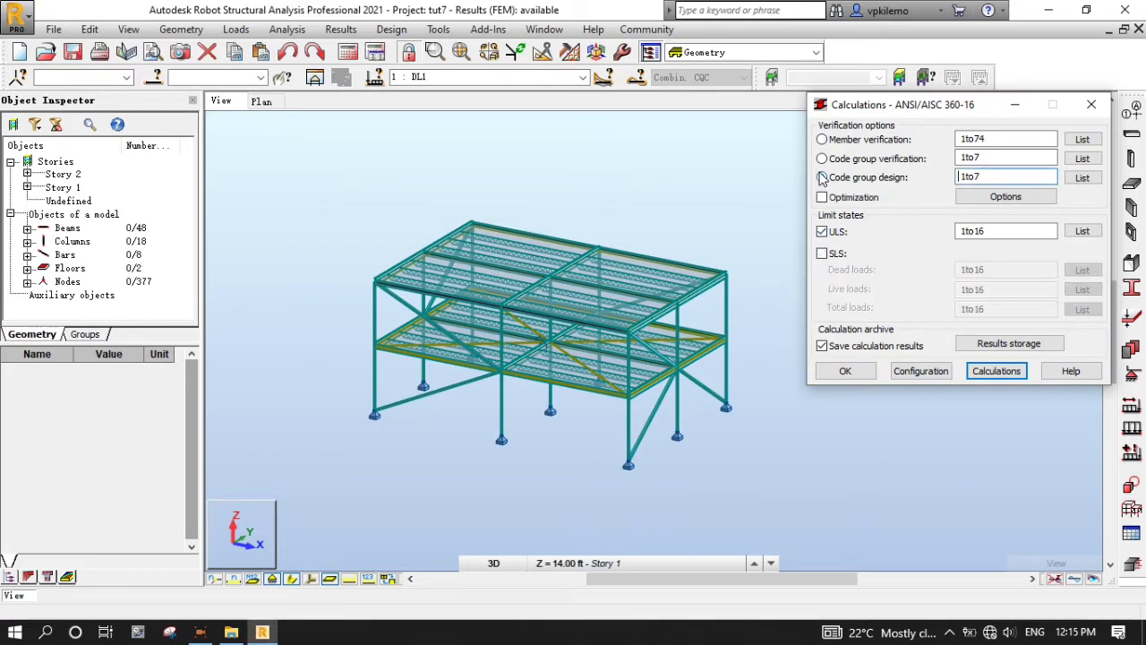
click(1082, 178)
drag(940, 246, 943, 333)
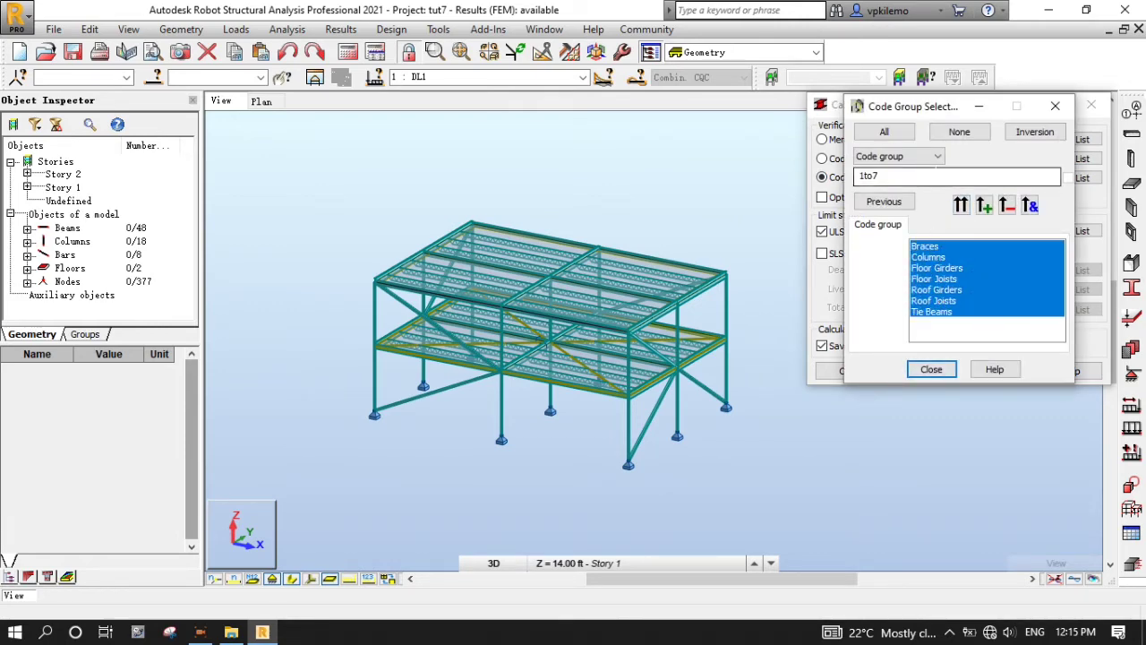
click(964, 208)
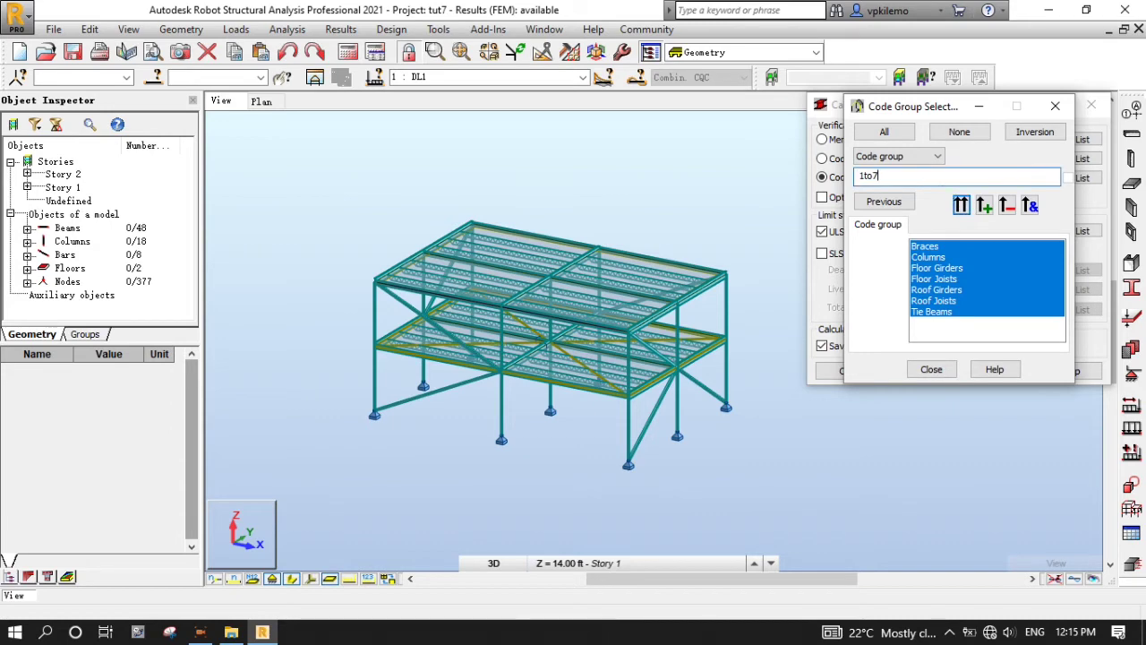
click(934, 369)
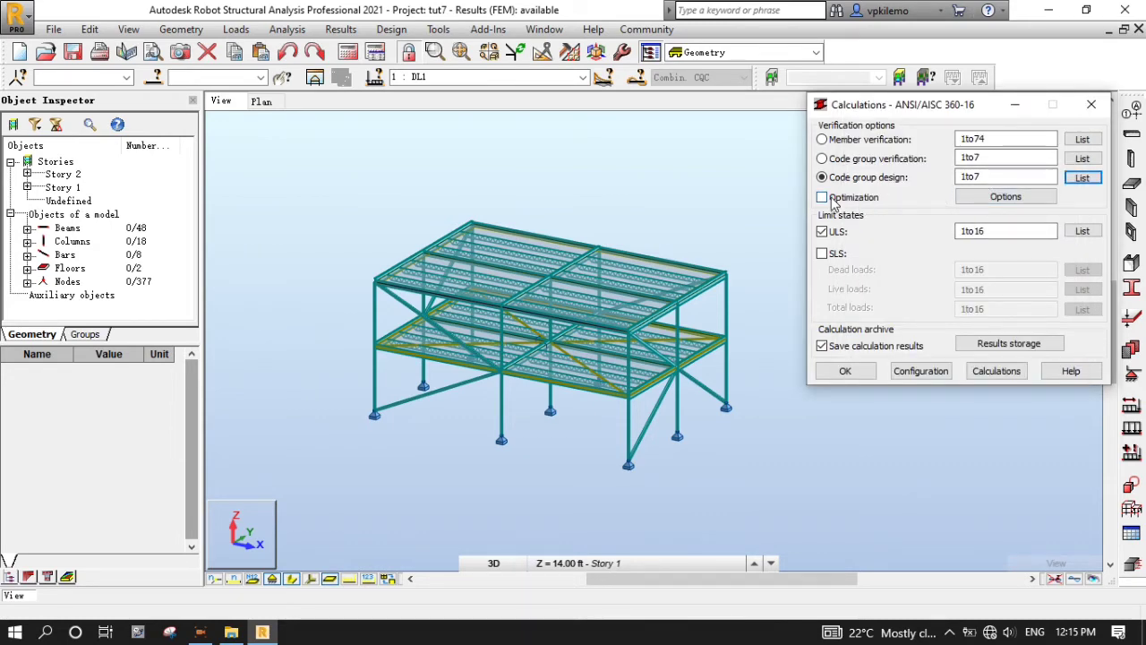
Step: Enable optimization for the code group design with weight as the optimization option
click(829, 198)
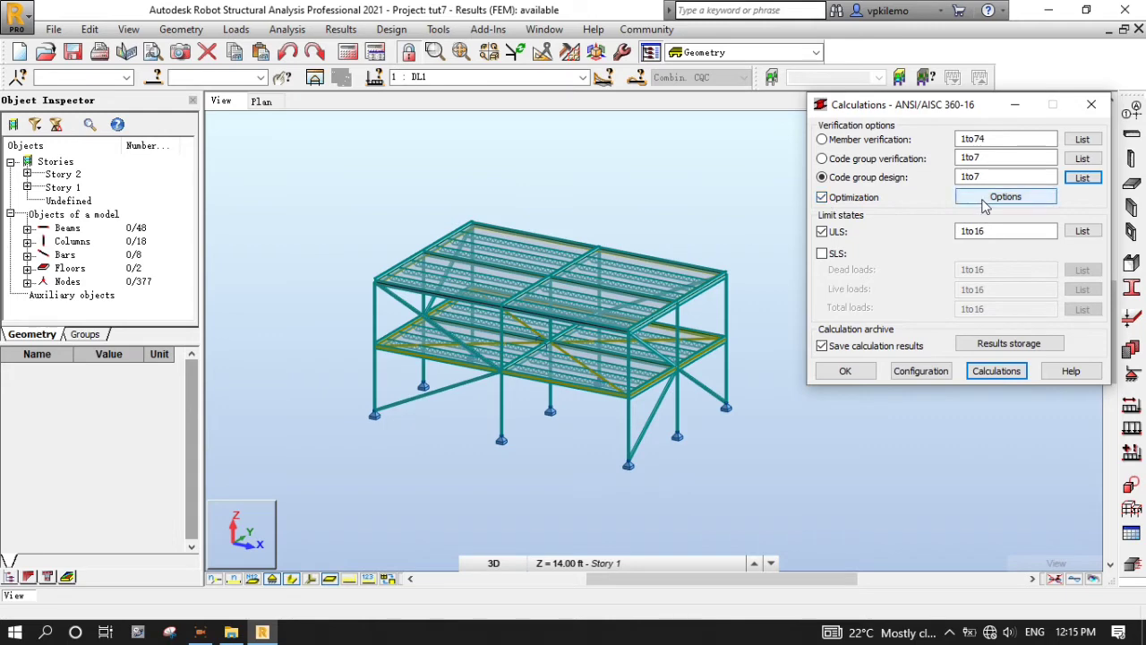
click(986, 201)
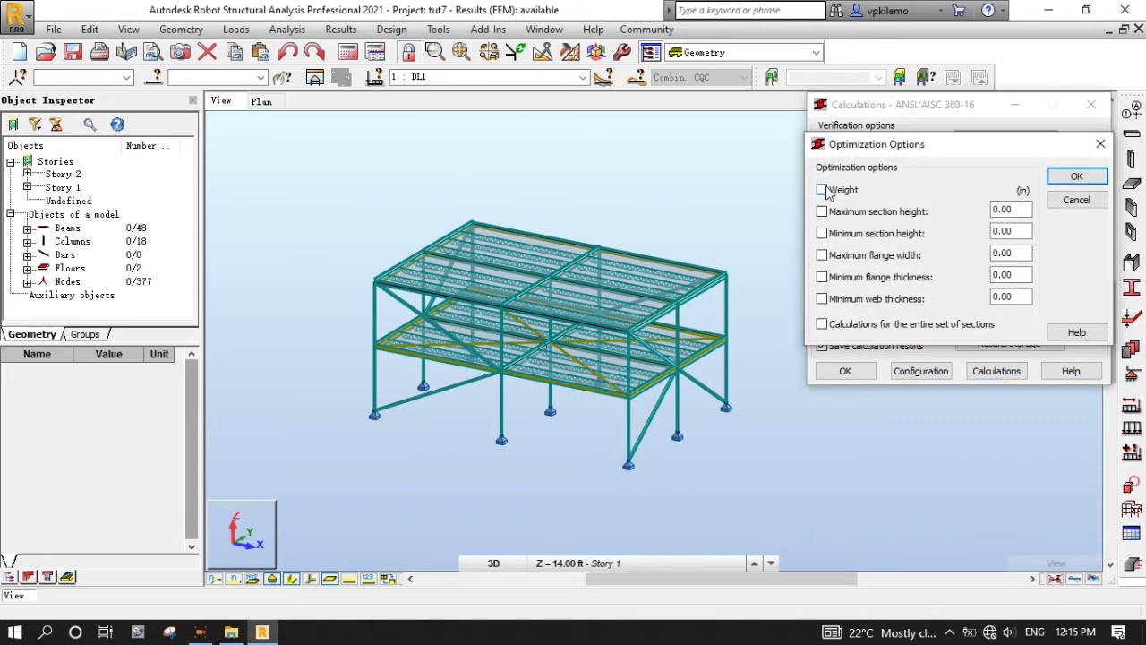
click(824, 190)
click(1076, 176)
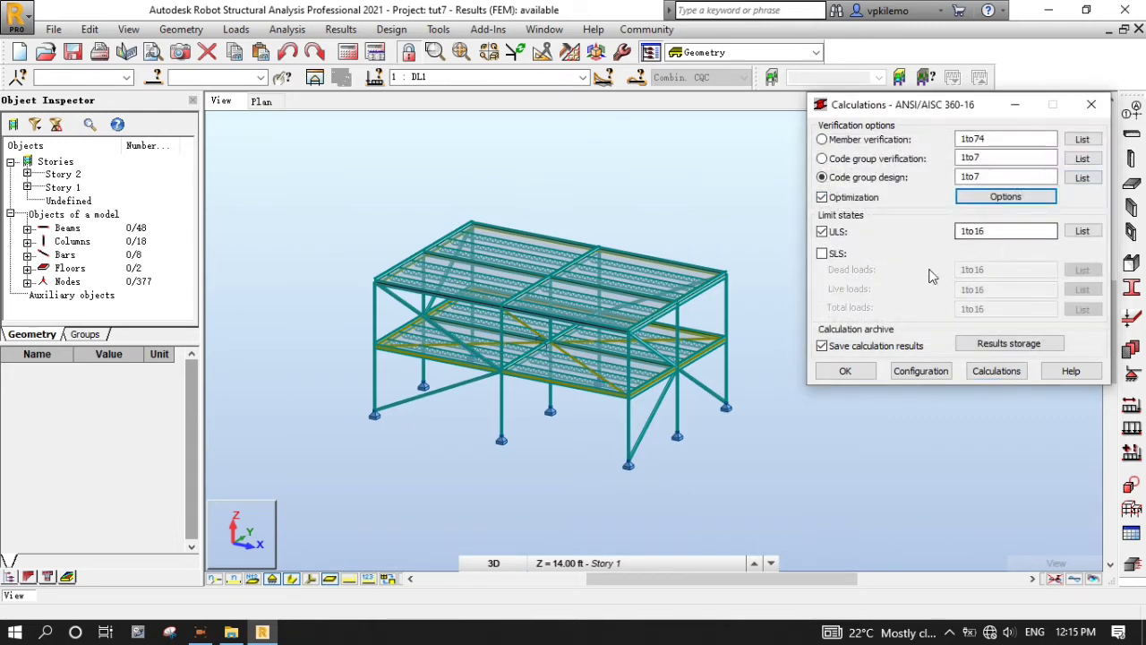
Step: Set the ULS load cases to combinations 17to139, leaving the SLS combinations out of the list
click(1039, 231)
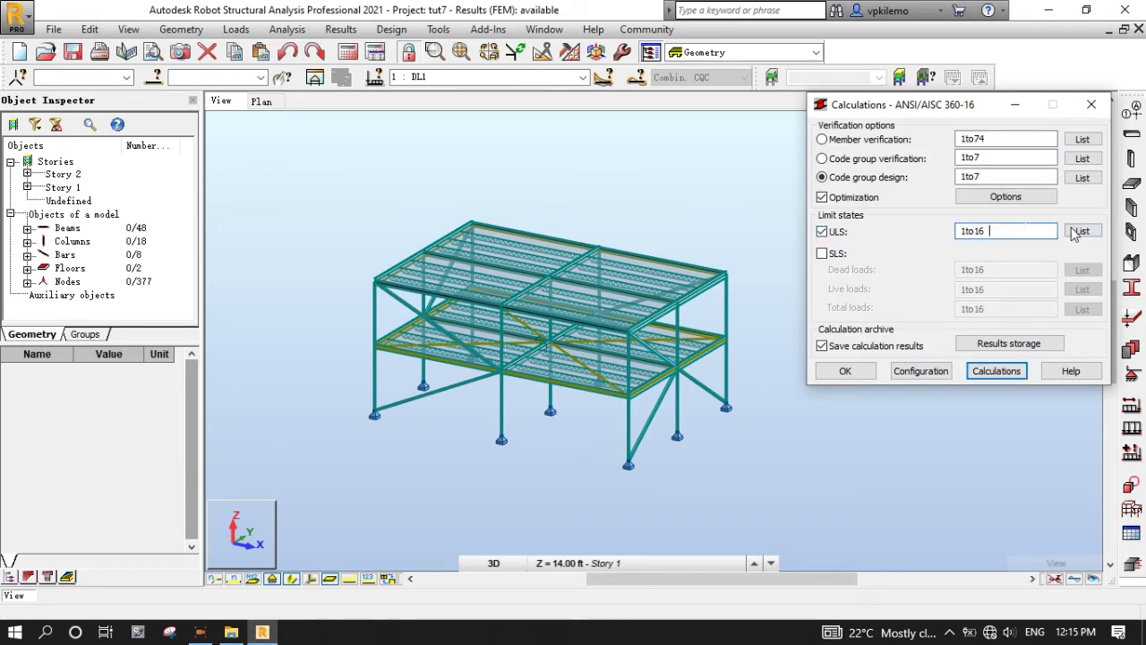
click(1081, 231)
click(906, 225)
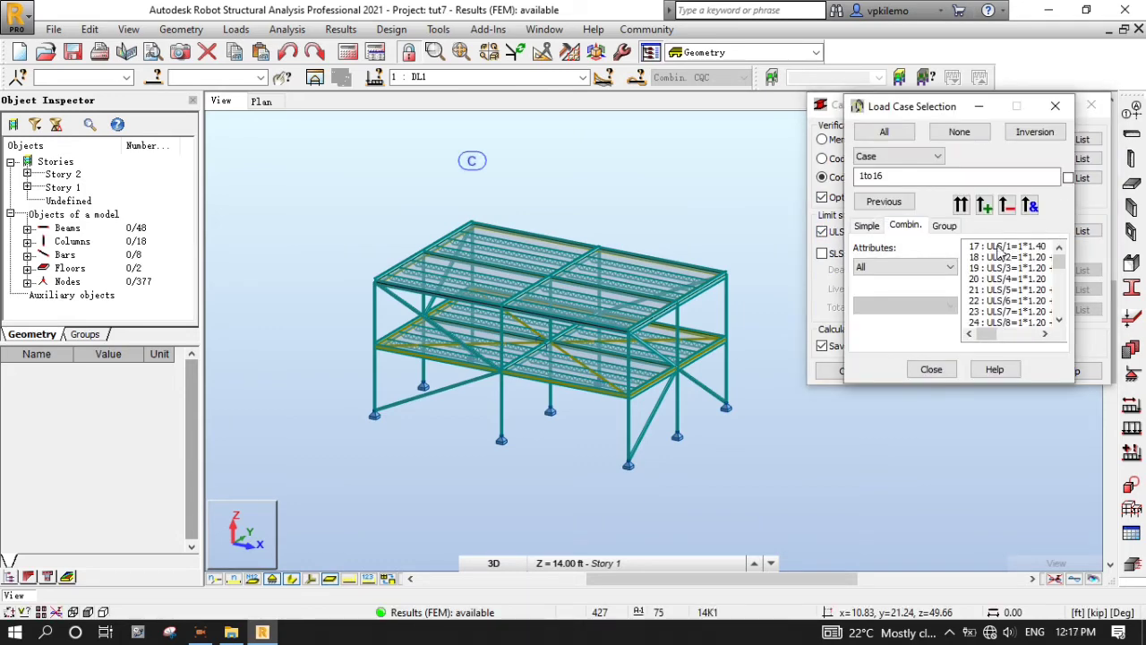
drag(1000, 253, 1017, 333)
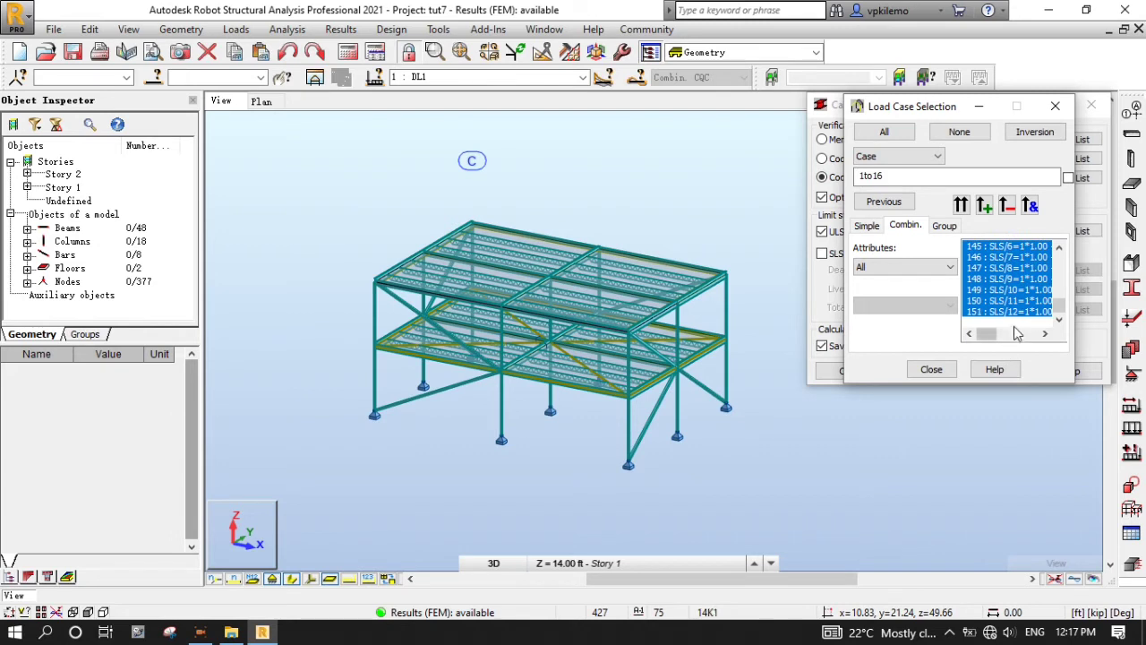
click(961, 204)
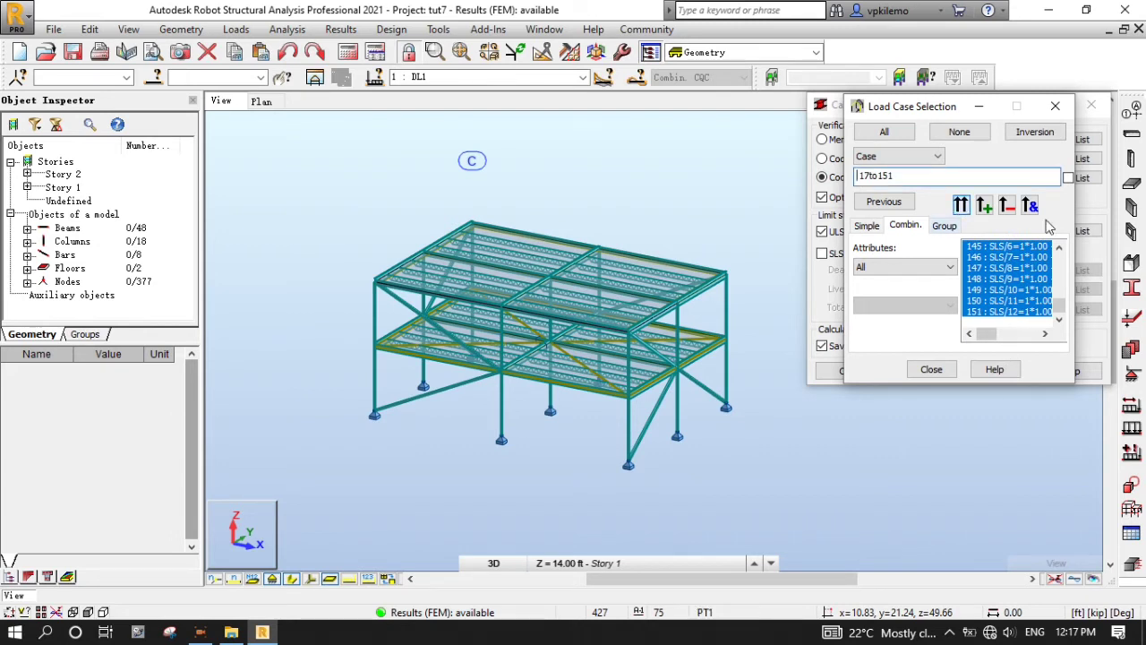
click(1015, 279)
scroll(1007, 278, up, 3)
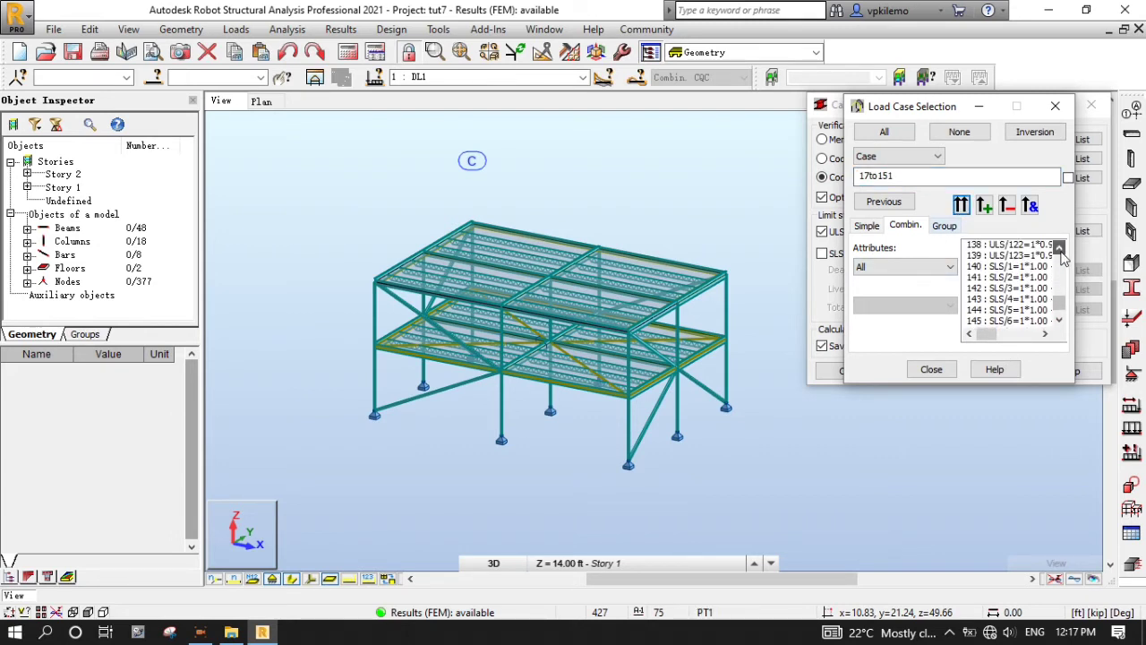
drag(993, 269, 1007, 349)
click(1007, 206)
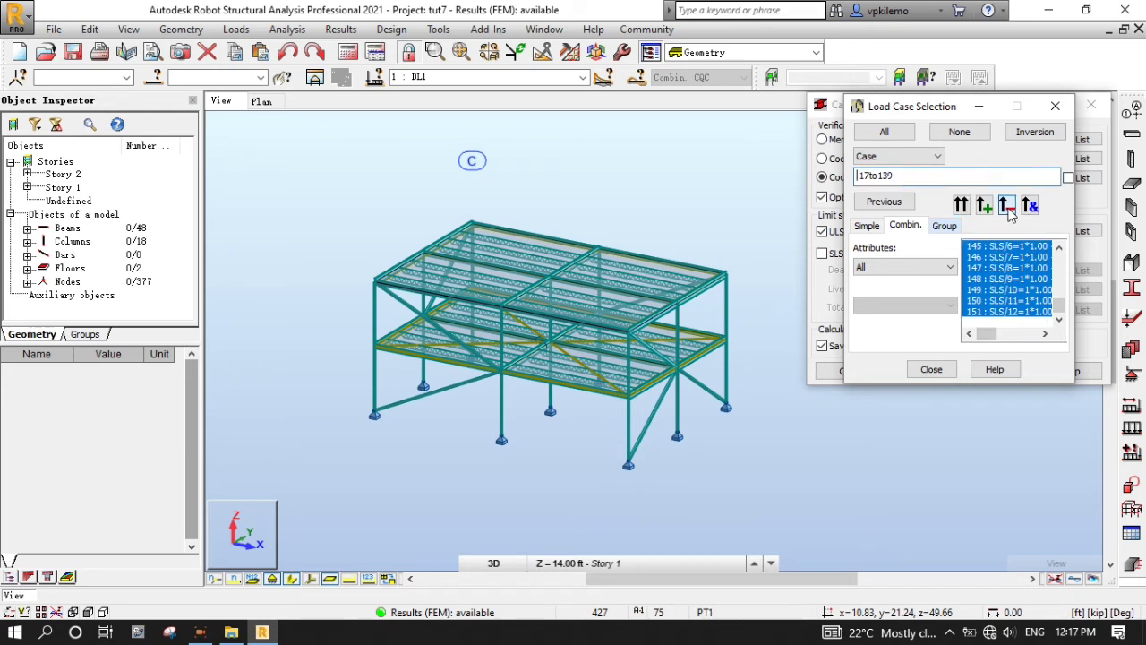
click(931, 369)
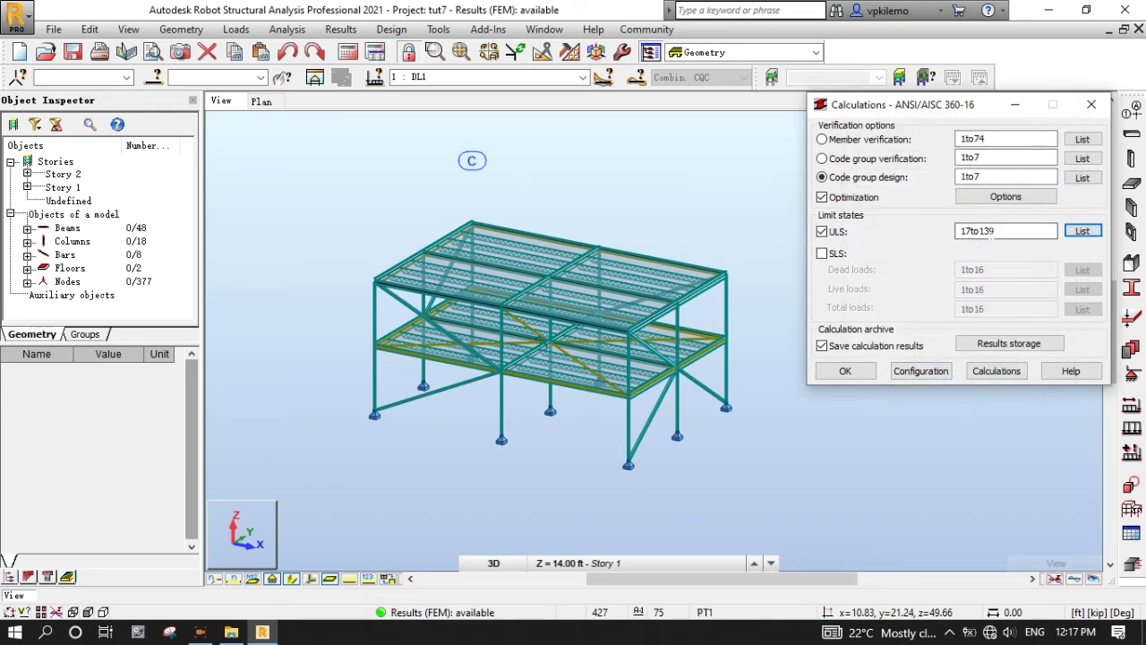
Step: Open the calculation configuration, set the number of calculation points to 11 and enable characteristic points
click(923, 372)
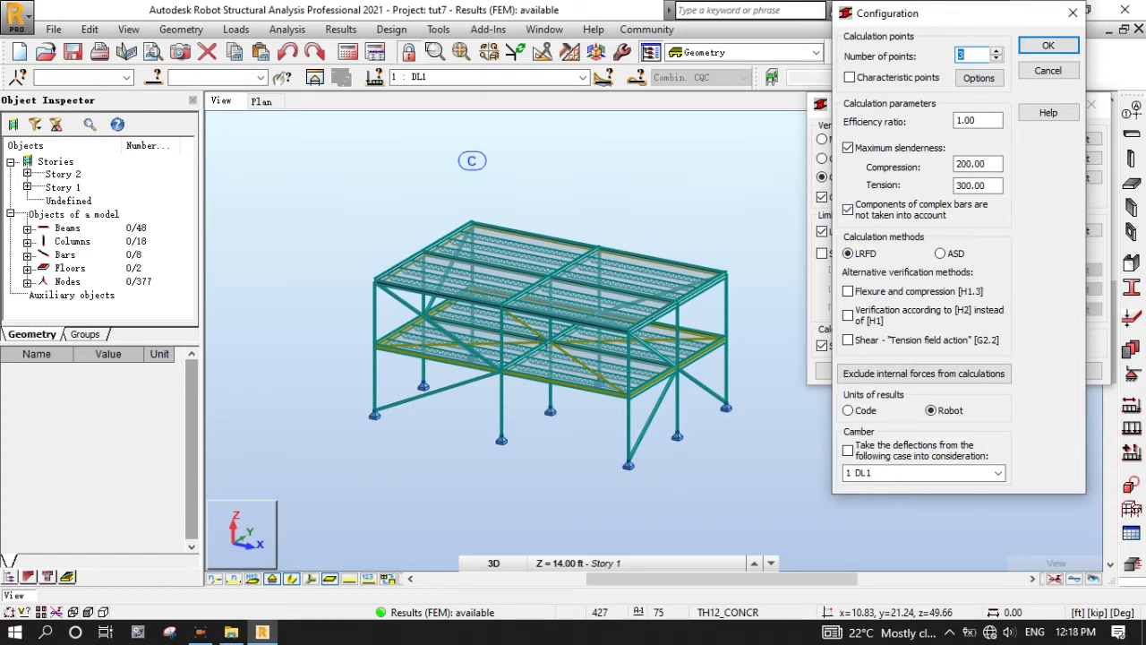
text(11)
click(850, 78)
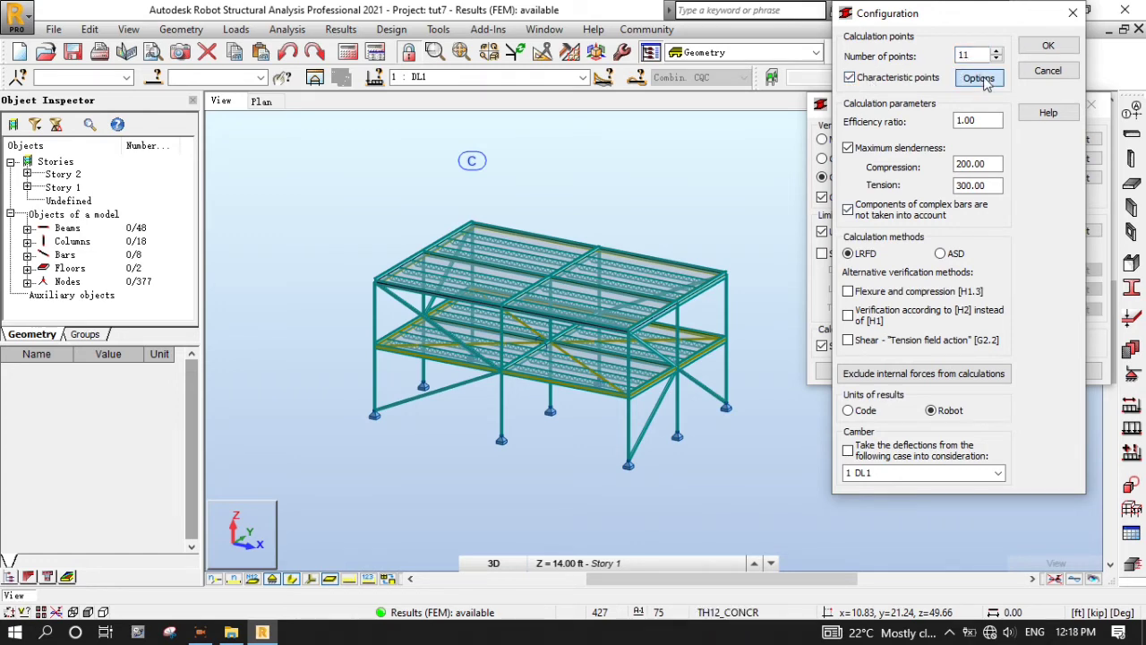
Step: Enable simultaneous calculations in characteristic and even-division points with max Fx, Fz, My and Mz, and accept the configuration
click(979, 78)
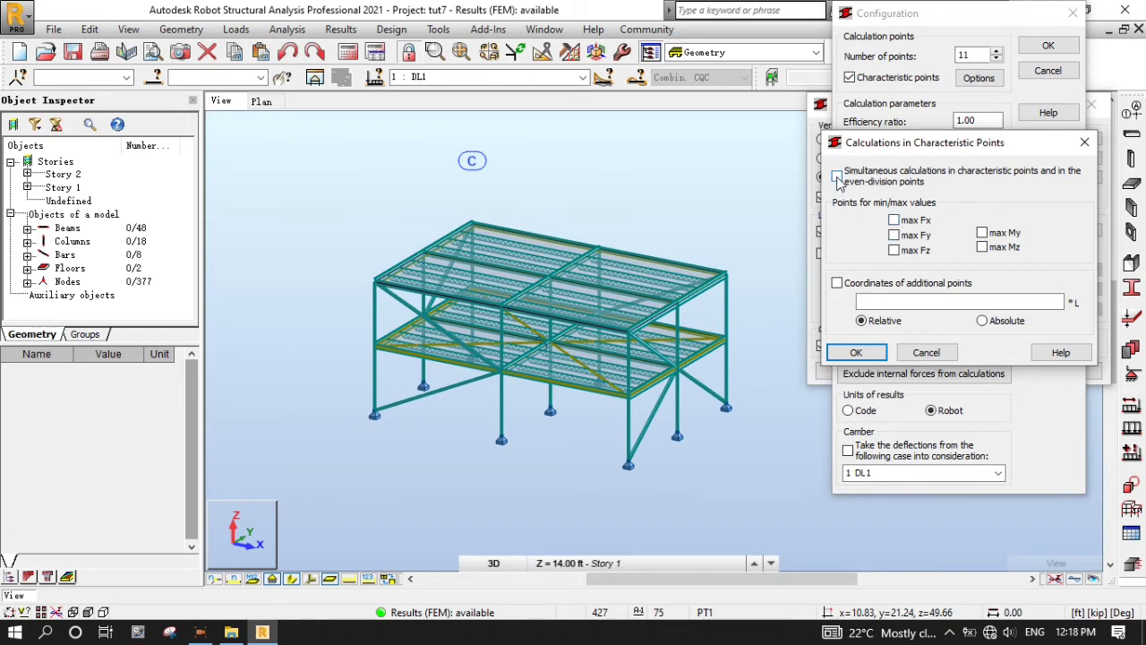
click(837, 176)
click(894, 251)
click(982, 234)
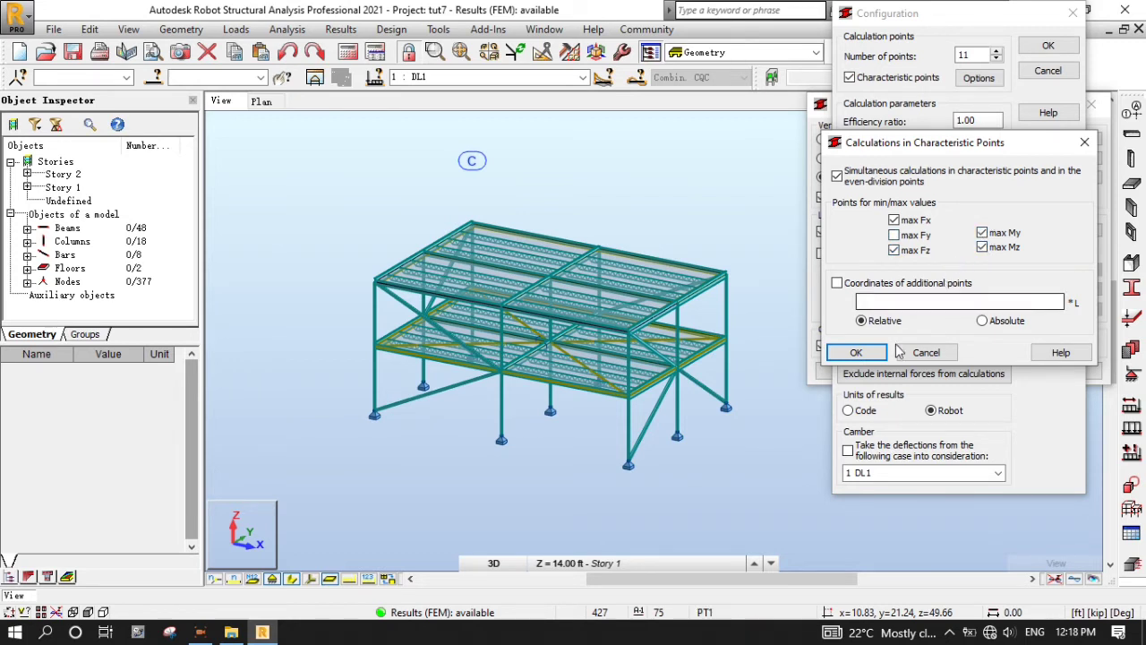
click(856, 353)
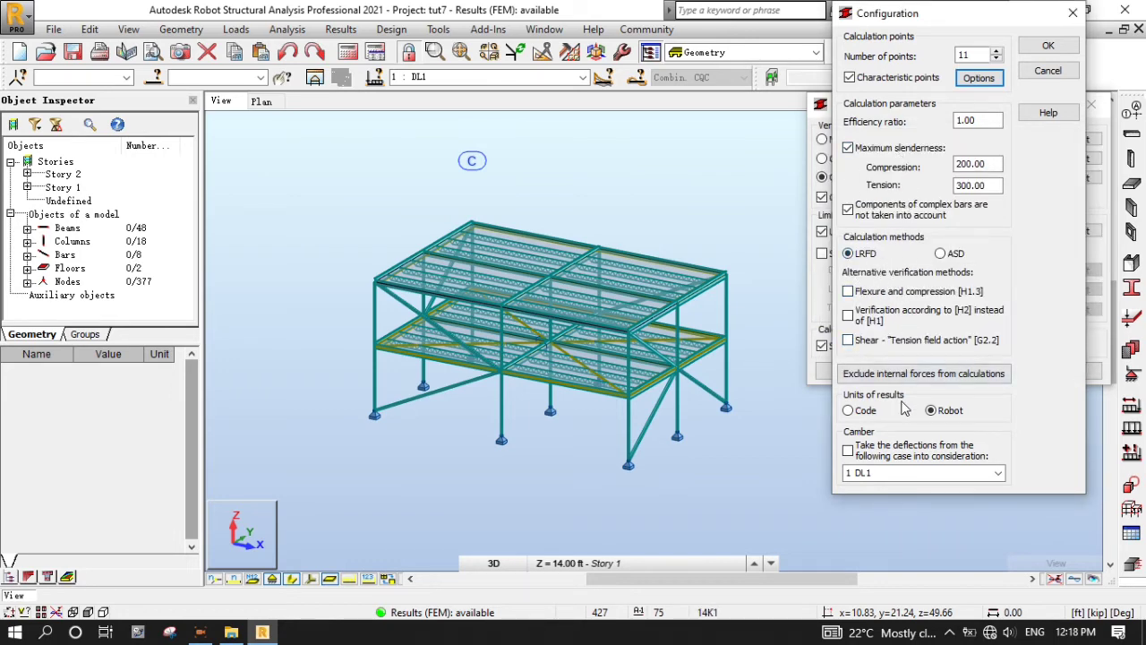
click(1041, 47)
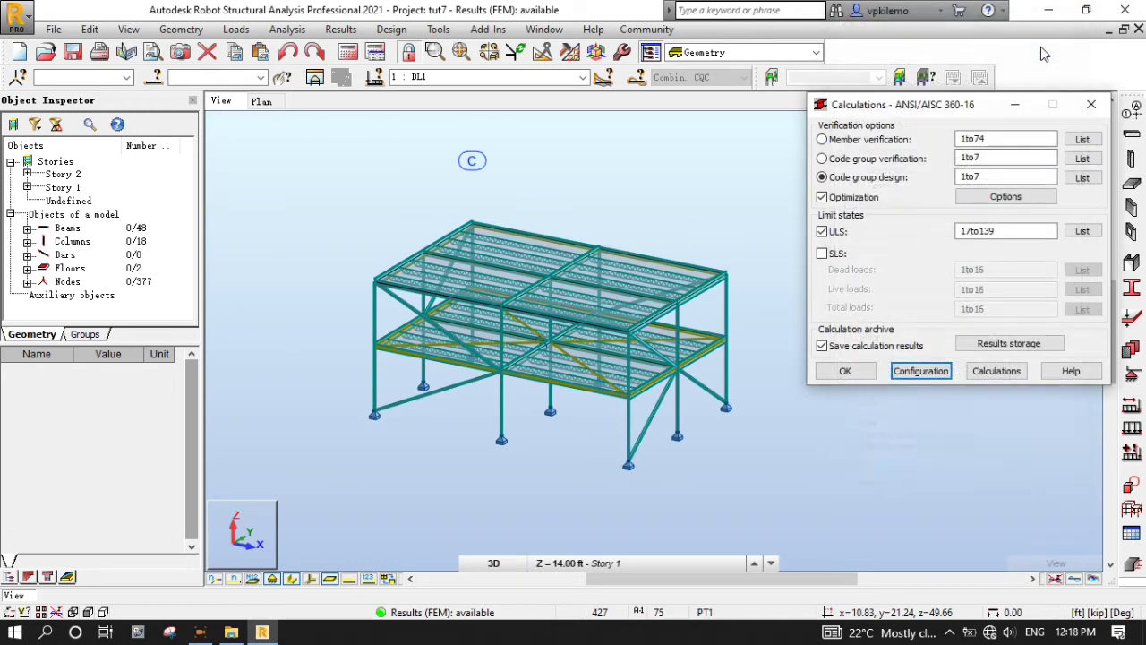
Step: Run the code group design calculations and review the messages and the full results table for all groups
click(1003, 374)
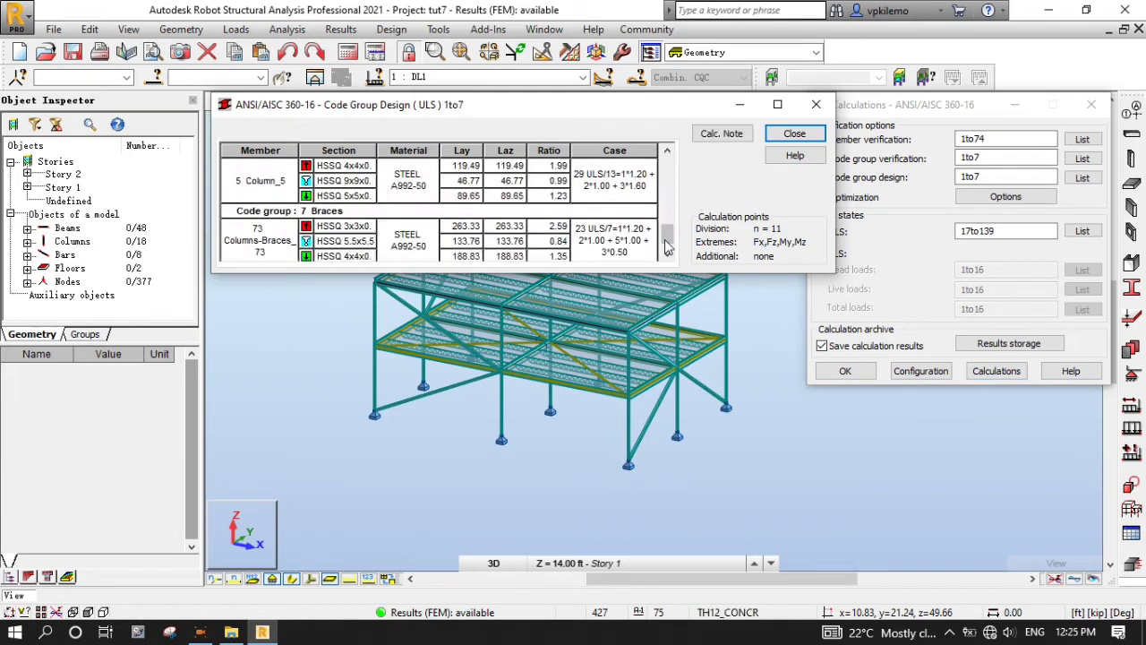
click(280, 131)
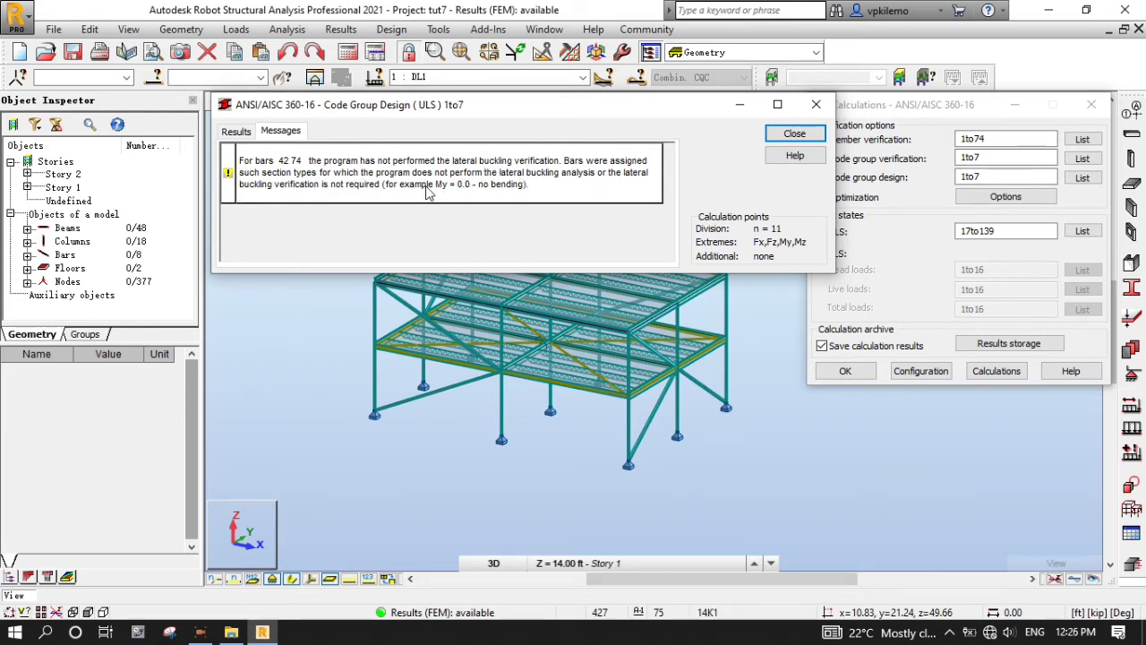
click(238, 132)
click(778, 105)
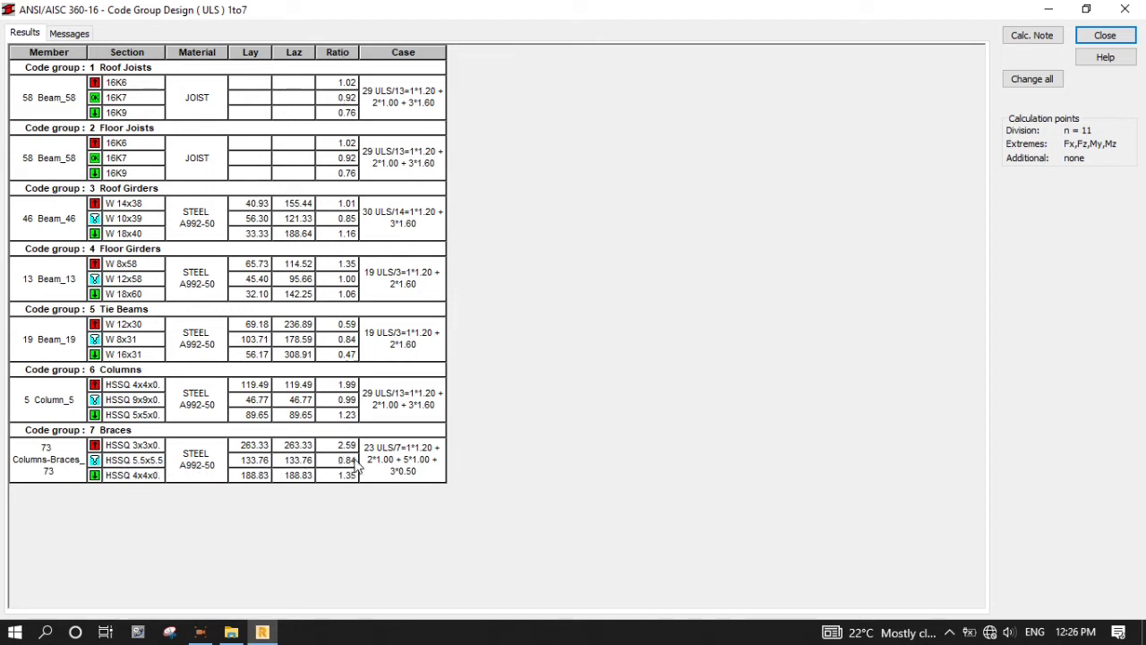
click(1087, 8)
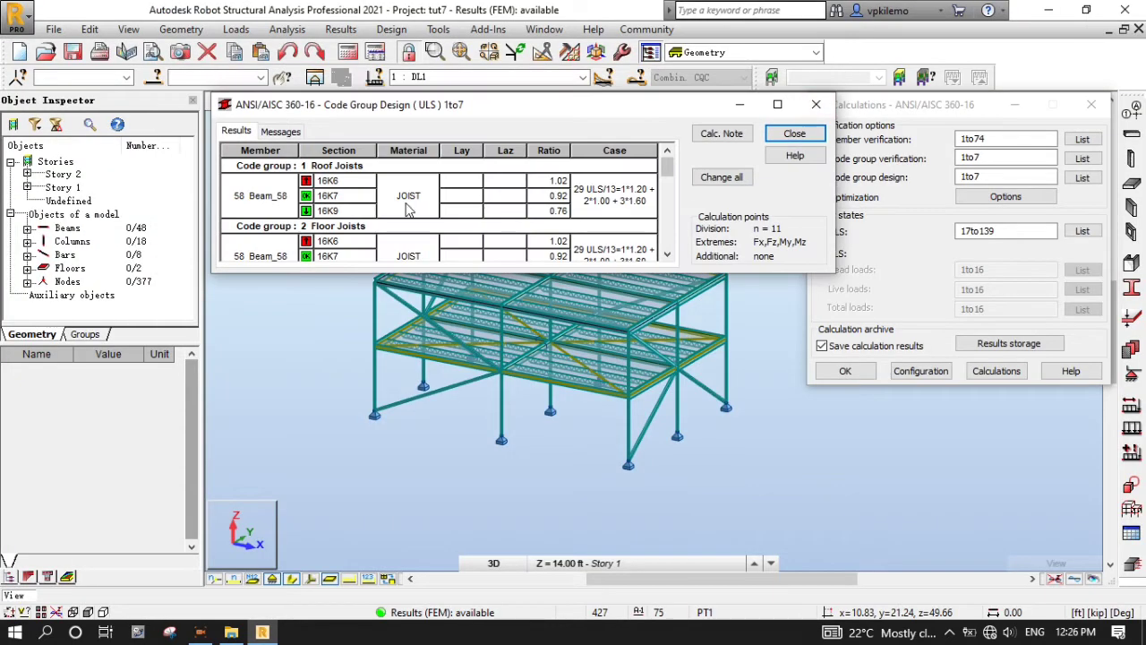
Step: Inspect the detailed results for the 16K7 roof joist and the W 12x58 floor girder, closing each results window
double_click(328, 197)
drag(404, 298, 429, 151)
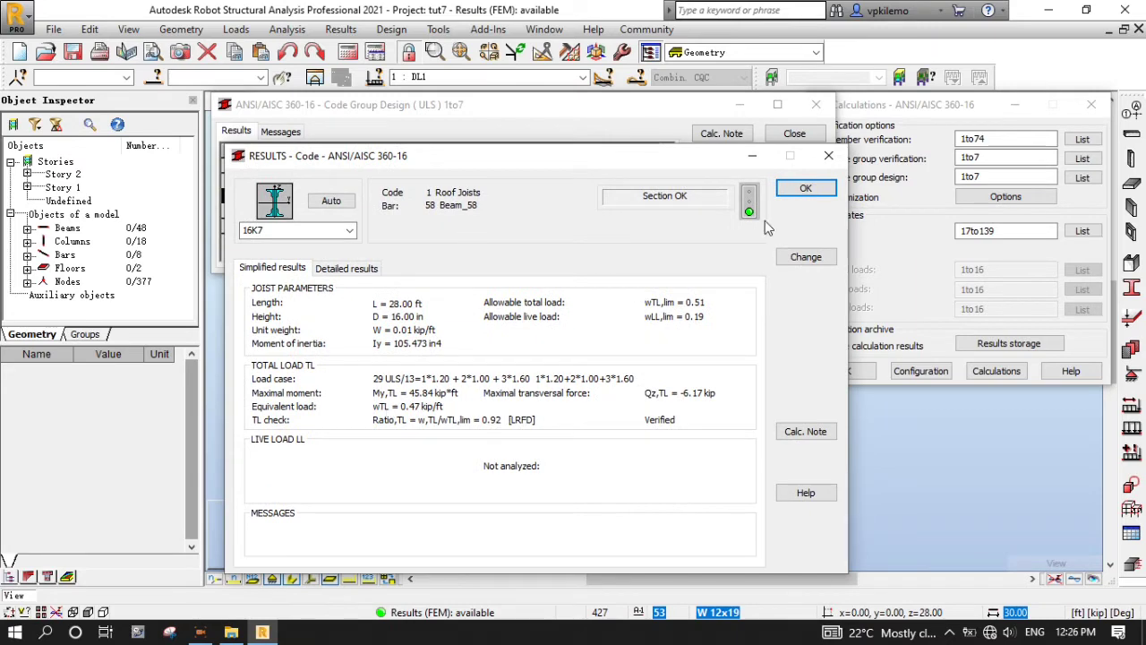
click(816, 150)
scroll(382, 240, down, 3)
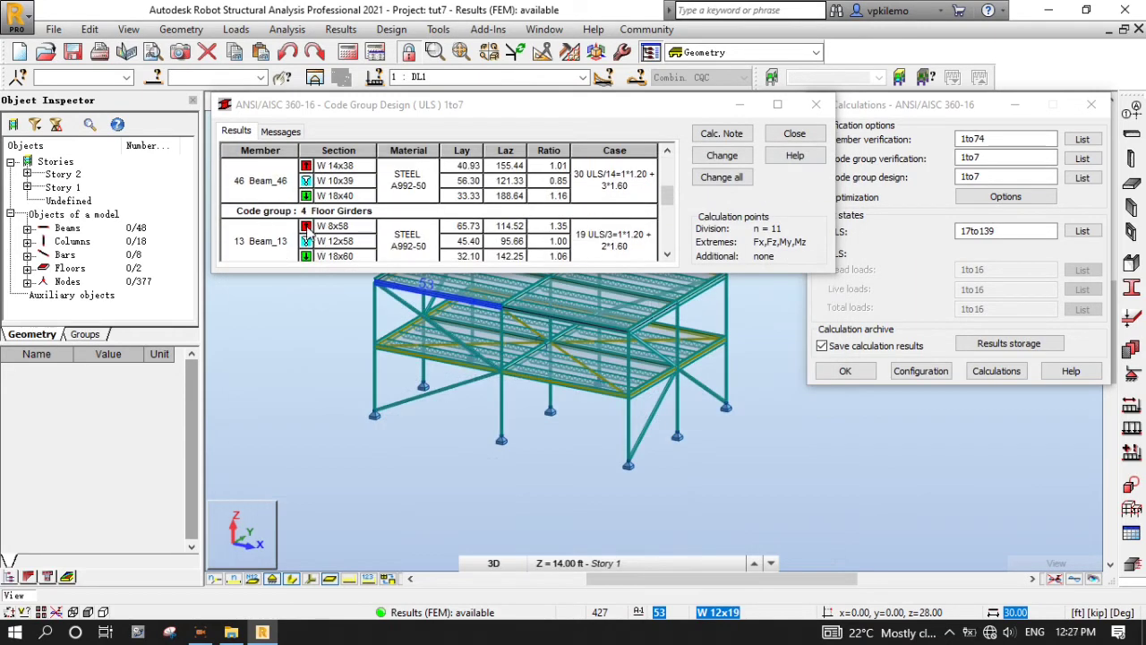
double_click(383, 241)
drag(400, 306, 385, 166)
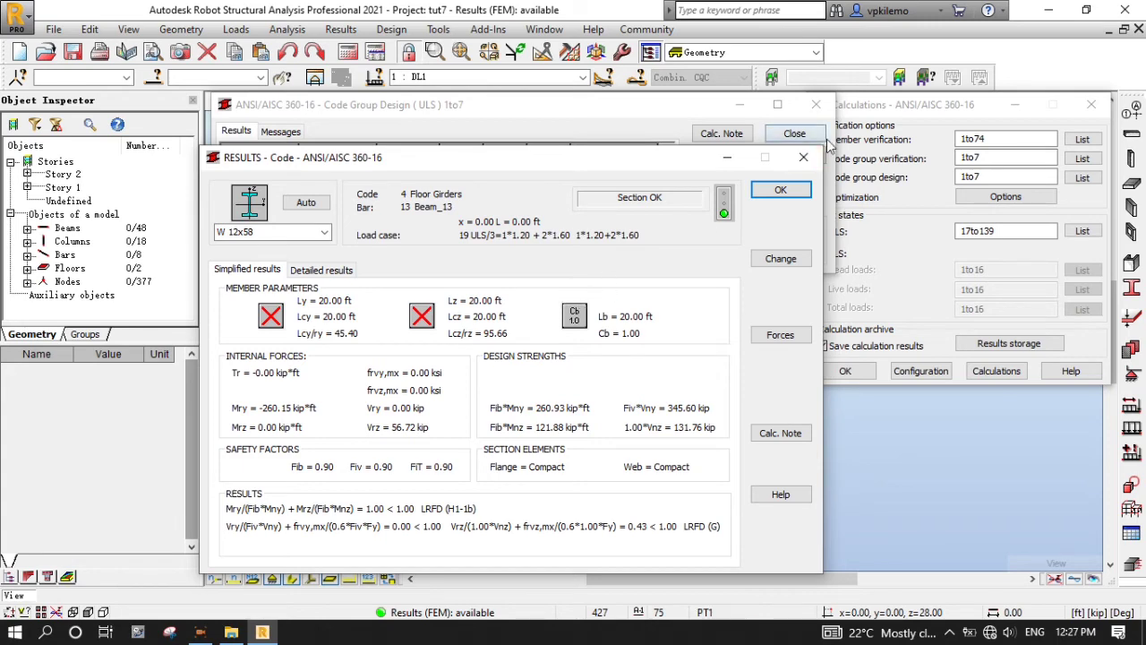
click(803, 157)
Step: Change the sections of all code groups to the designed ones, accept the structure data change and move the results window aside
click(735, 182)
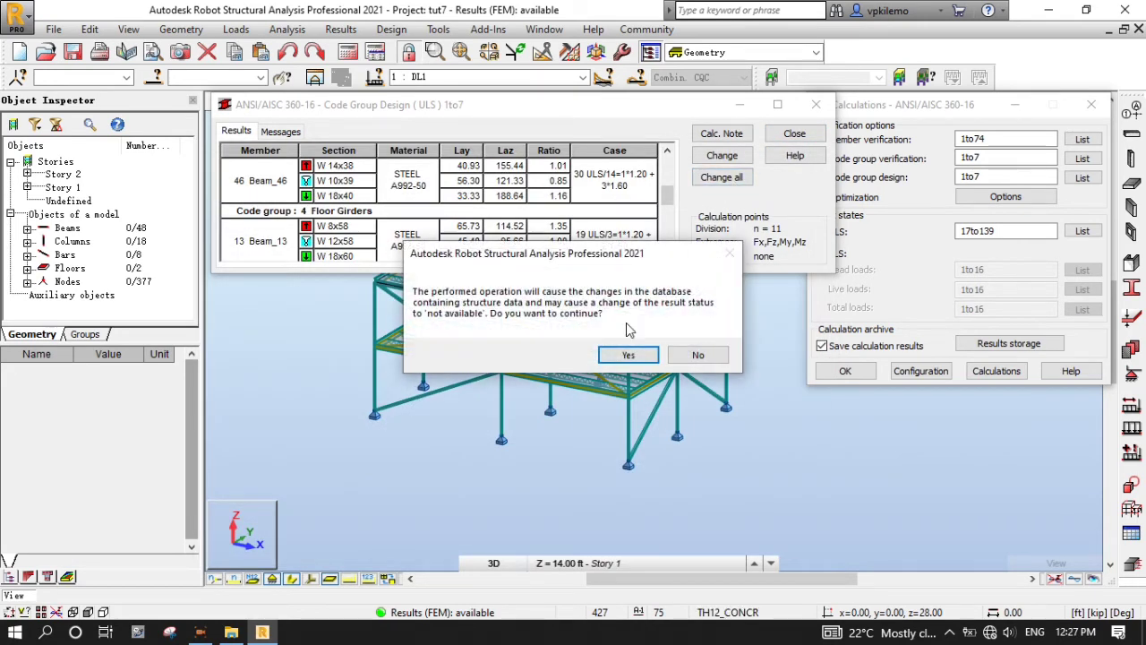
click(628, 353)
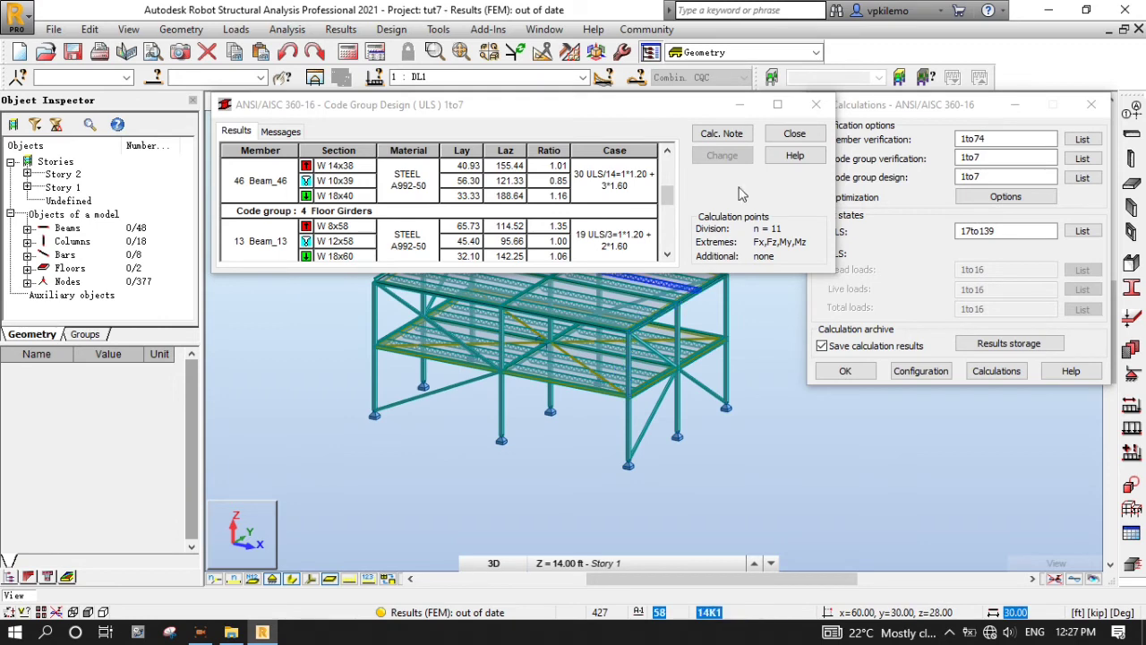
drag(633, 103, 627, 308)
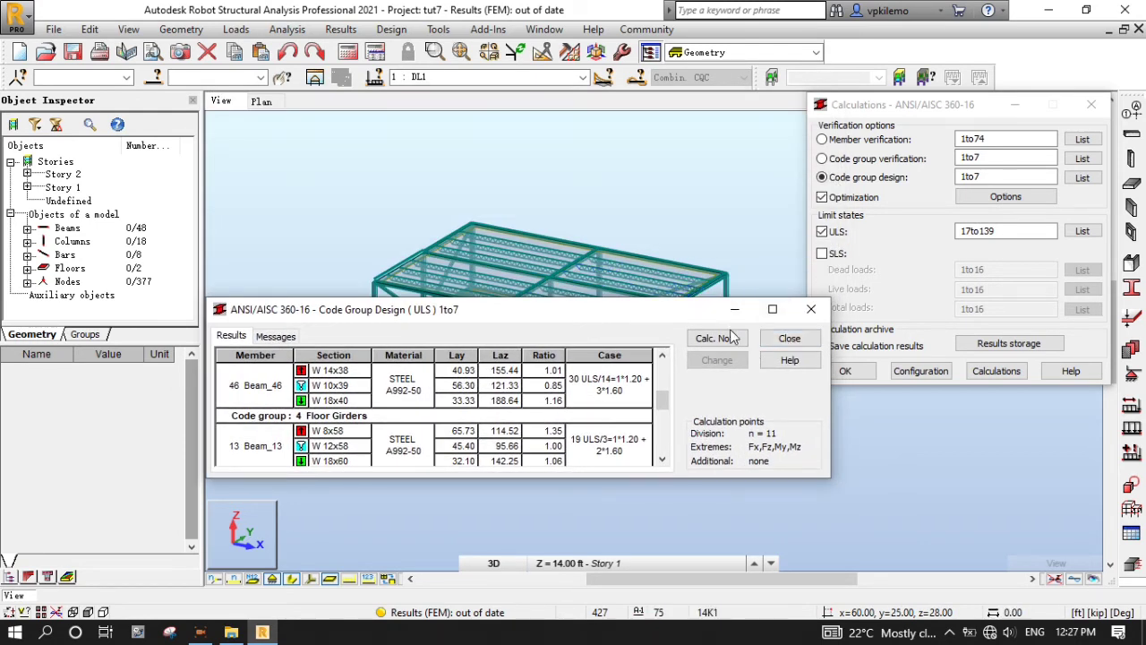
Step: Rerun the structural analysis despite the errors and instability, highlight the node 189 instability message and close the calculation messages
click(347, 52)
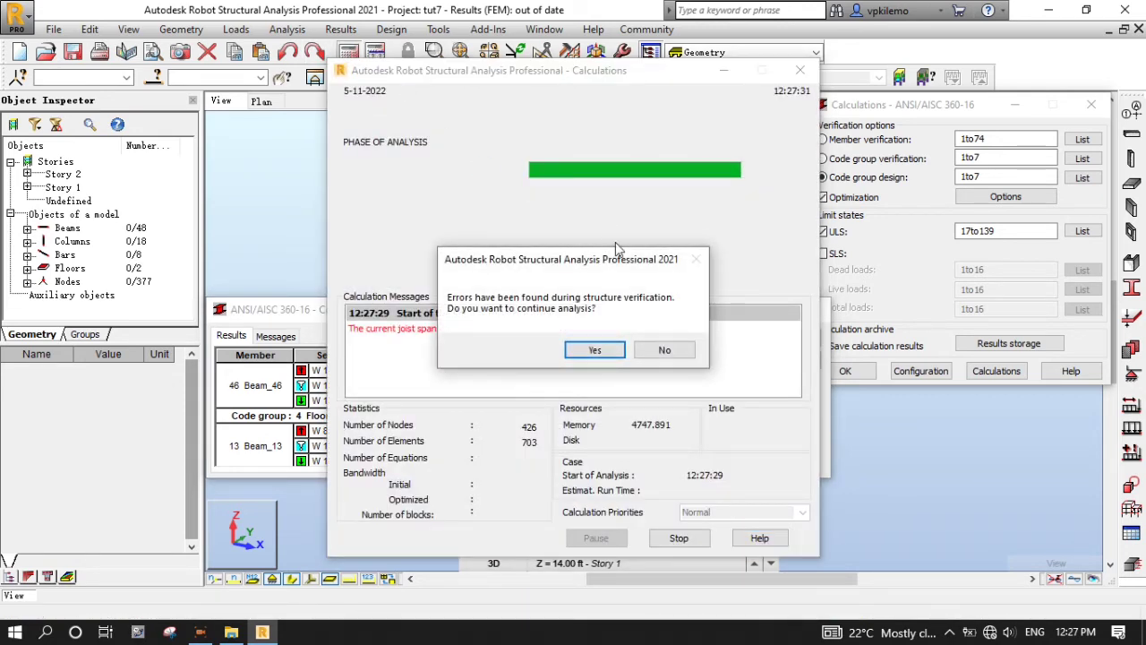
click(595, 350)
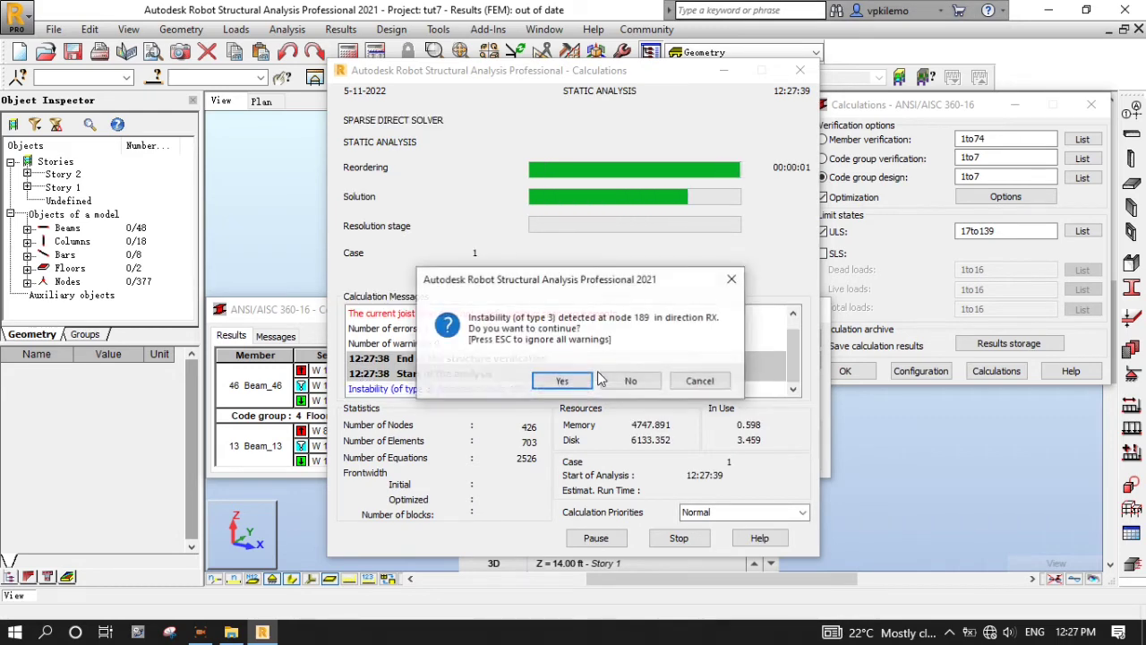
key(Return)
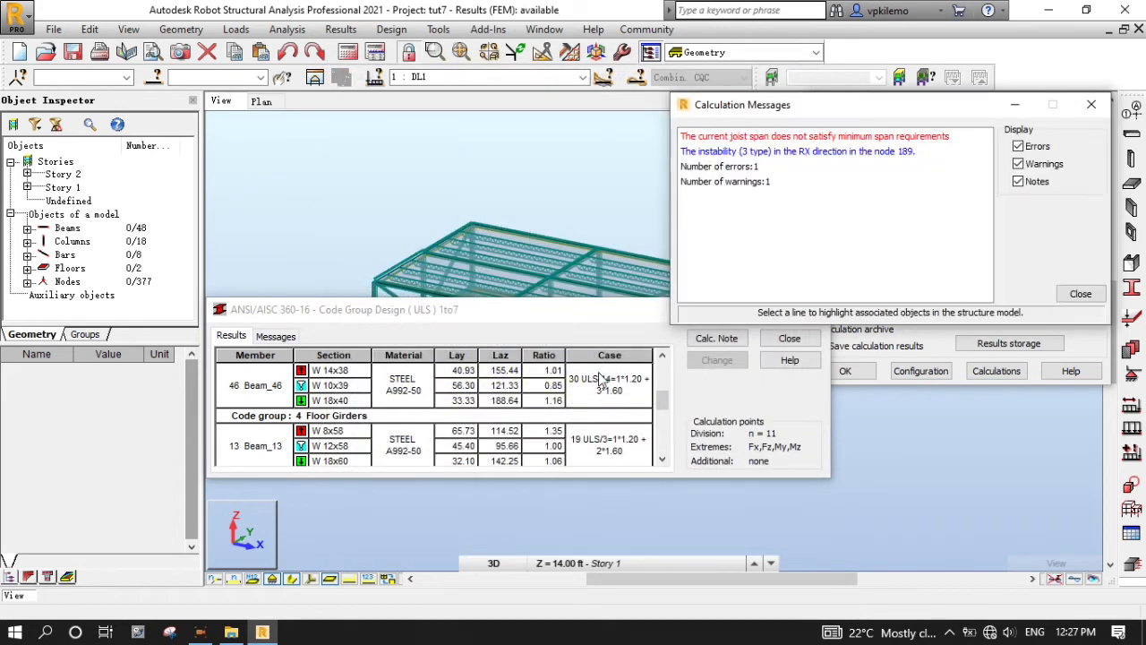
click(787, 152)
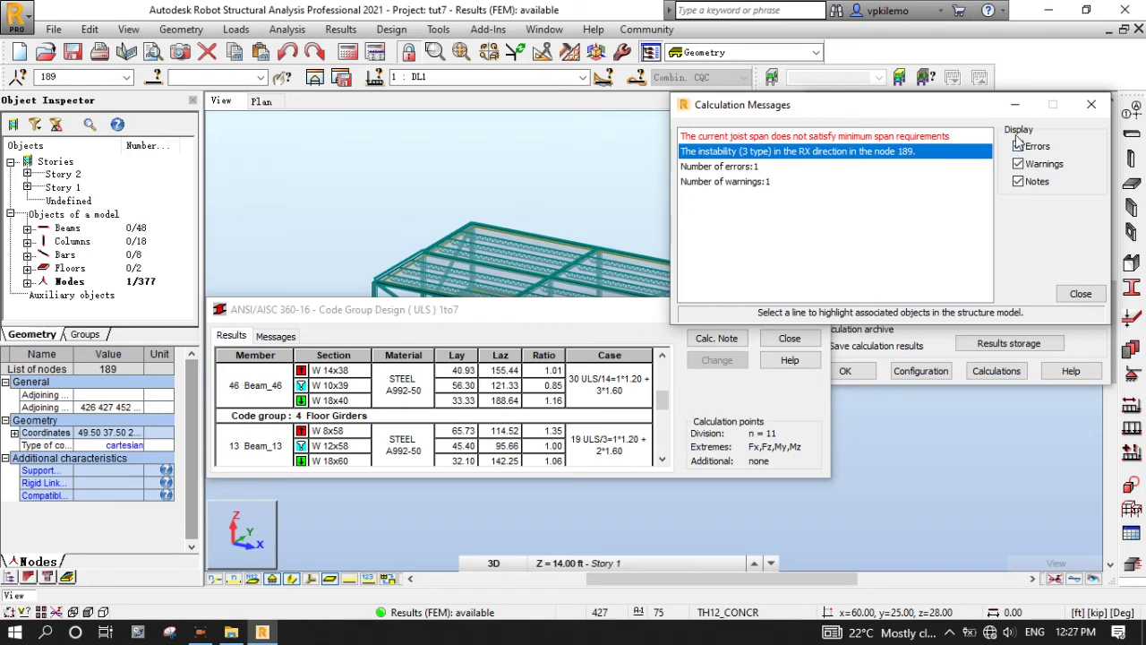
click(1082, 295)
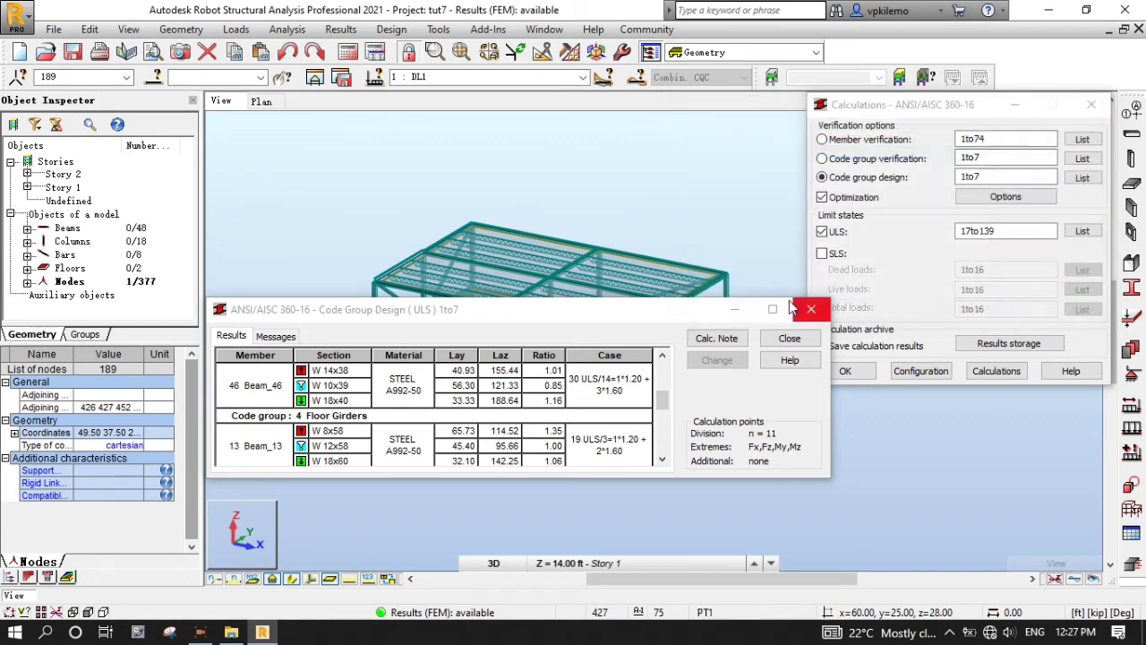
Step: Close the code group design results without archiving them and switch to member verification of 1to74 for both ULS and SLS
click(816, 311)
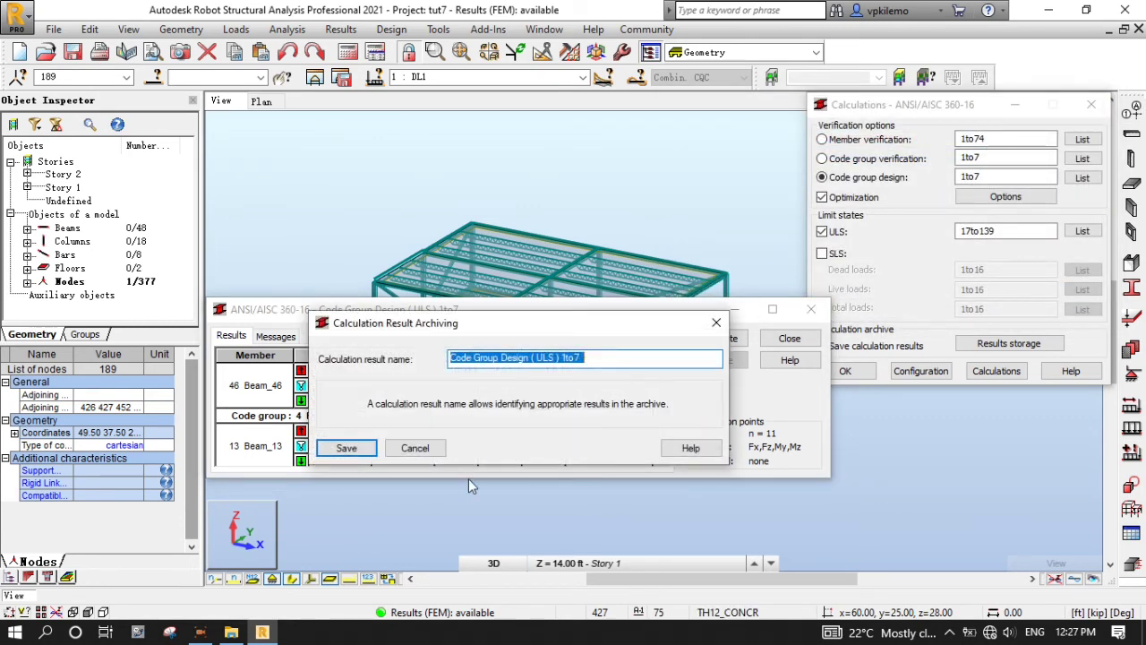
click(414, 448)
click(823, 231)
click(822, 254)
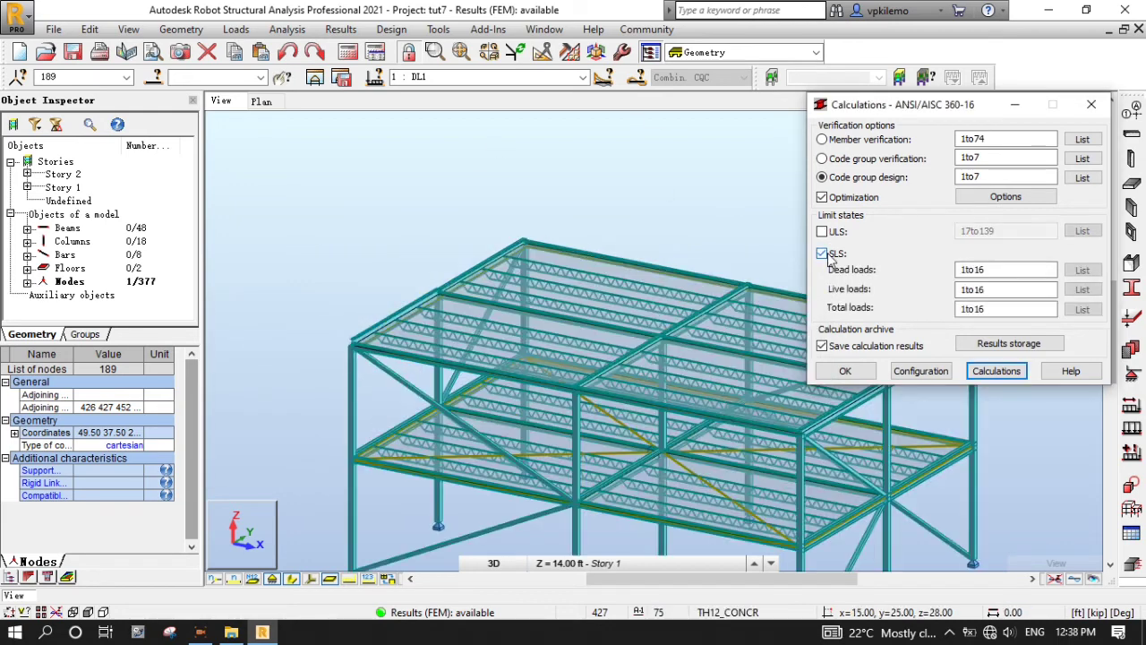
click(822, 141)
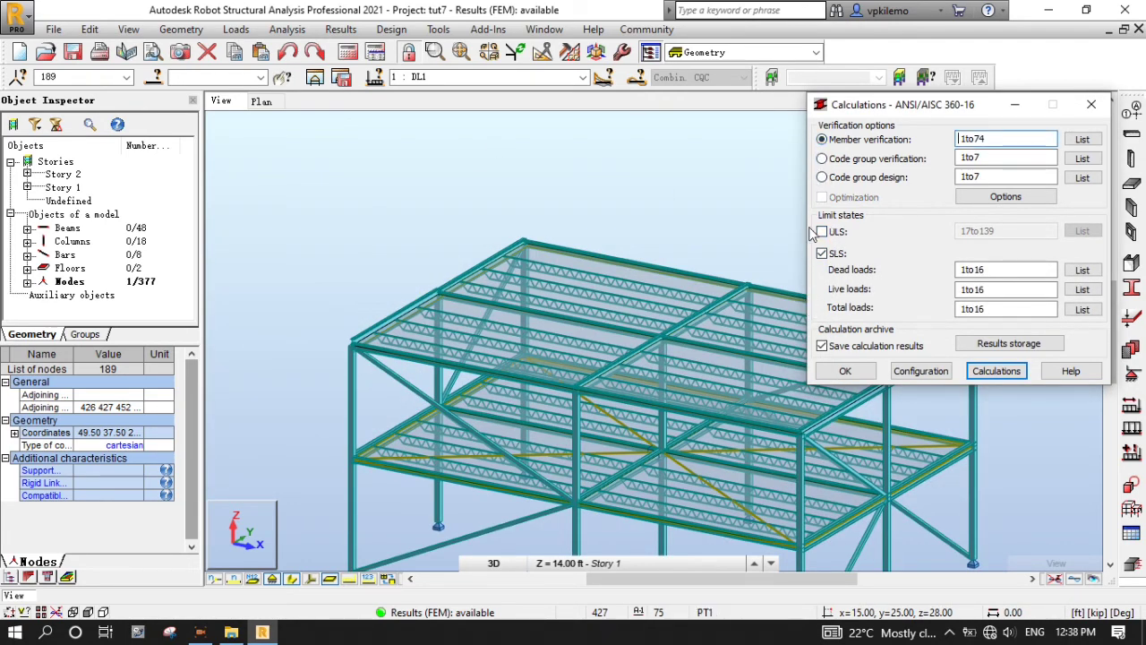
click(822, 232)
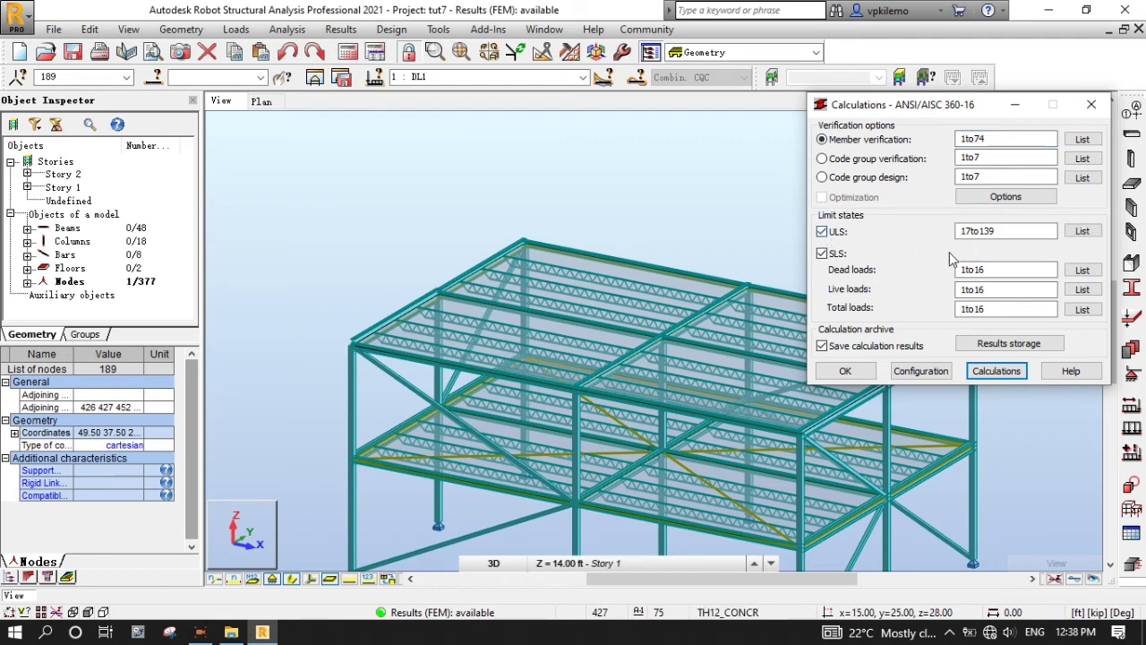
Step: Set the SLS dead loads to case 1 (DL1) and the SLS live loads to case 2 (LL1)
click(1084, 270)
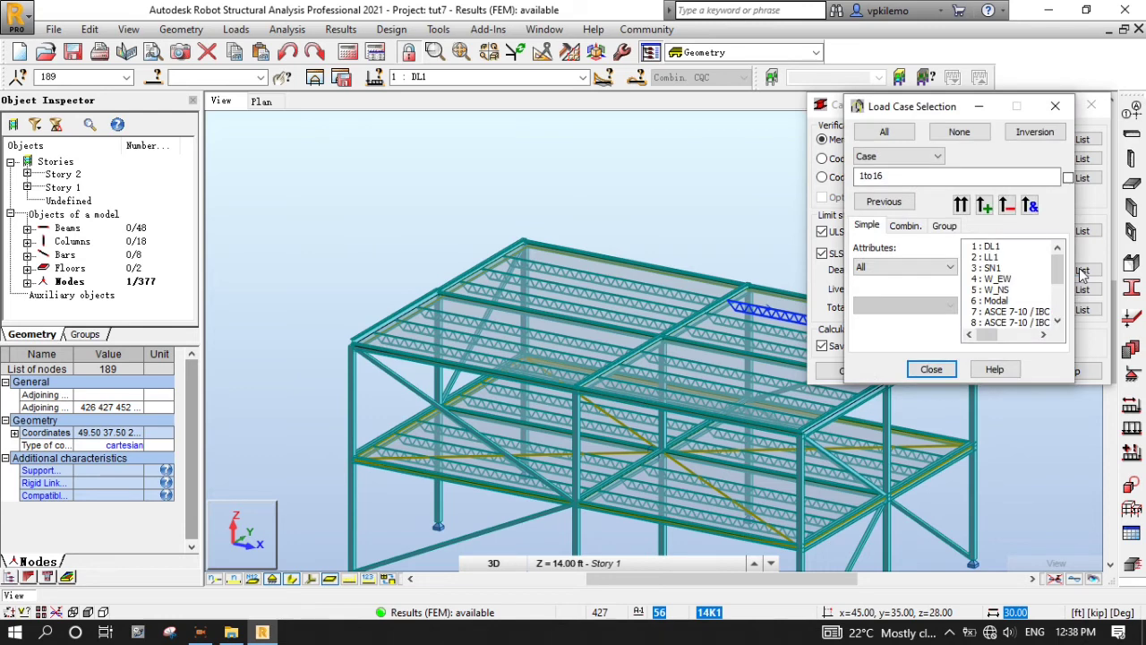
click(988, 247)
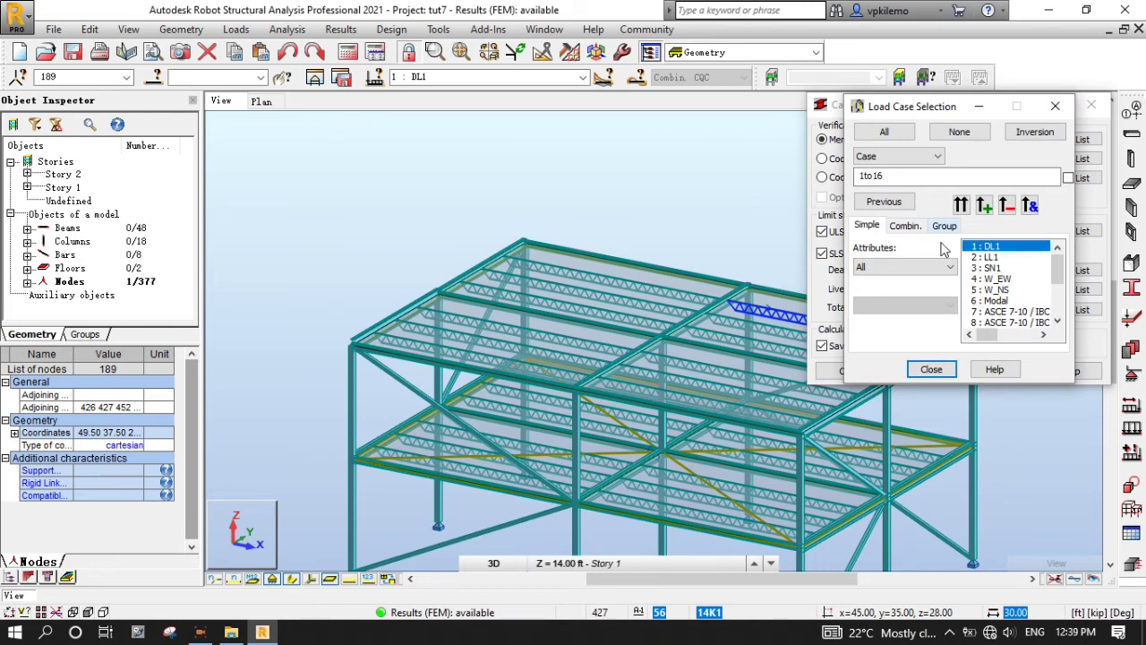
click(961, 205)
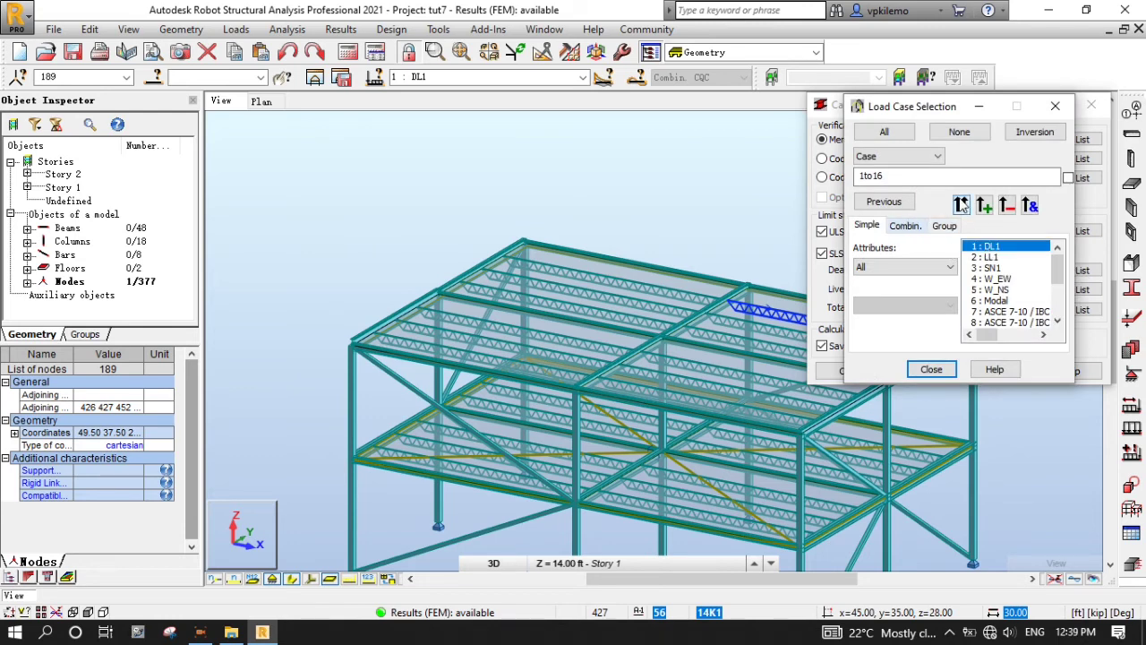
click(931, 370)
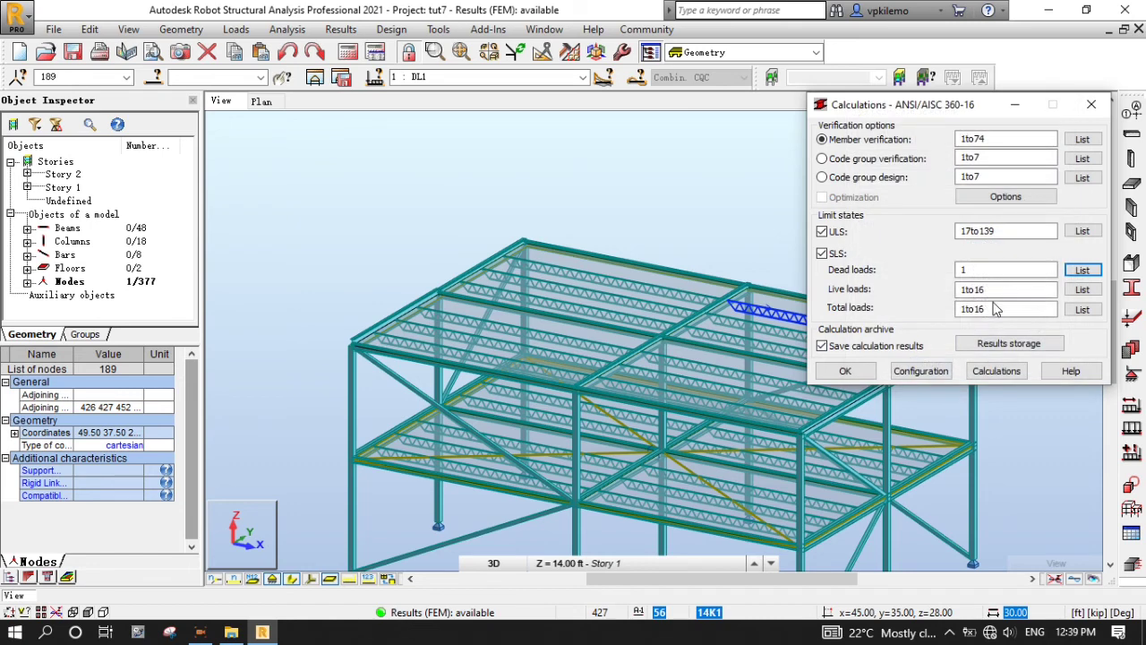
click(1085, 291)
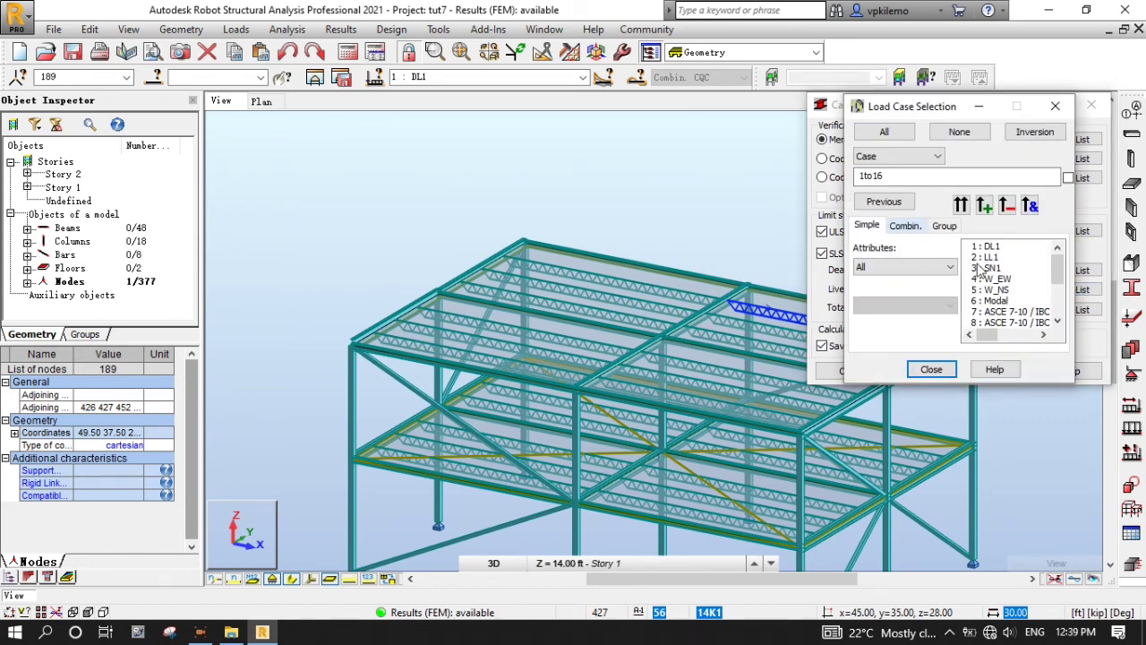
click(997, 258)
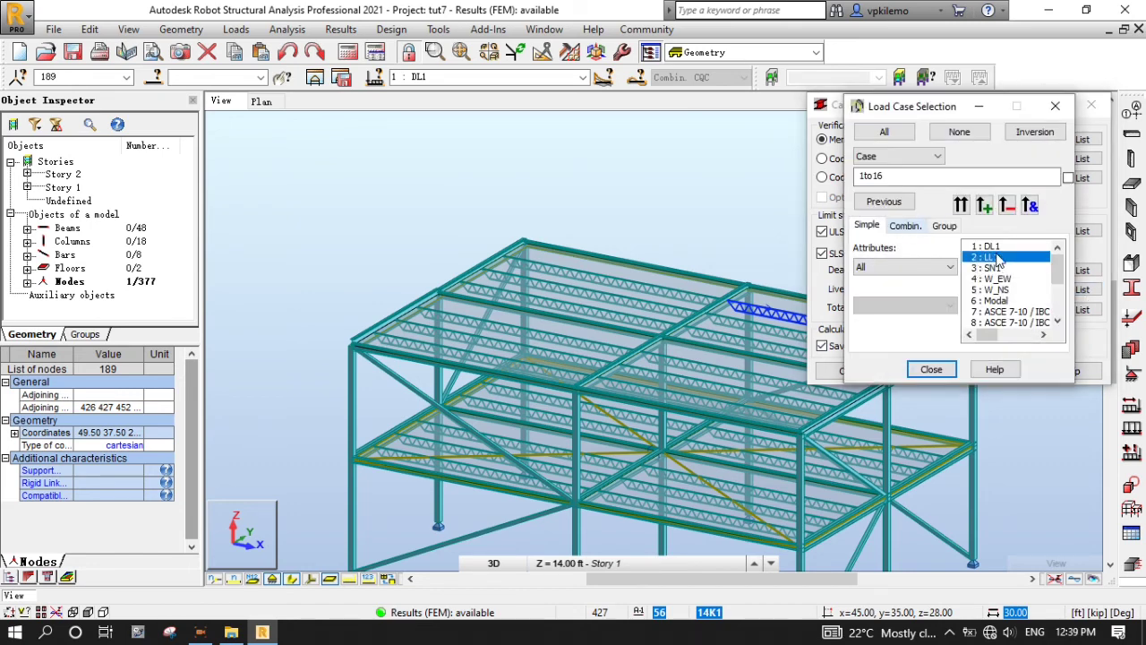
click(967, 206)
click(932, 369)
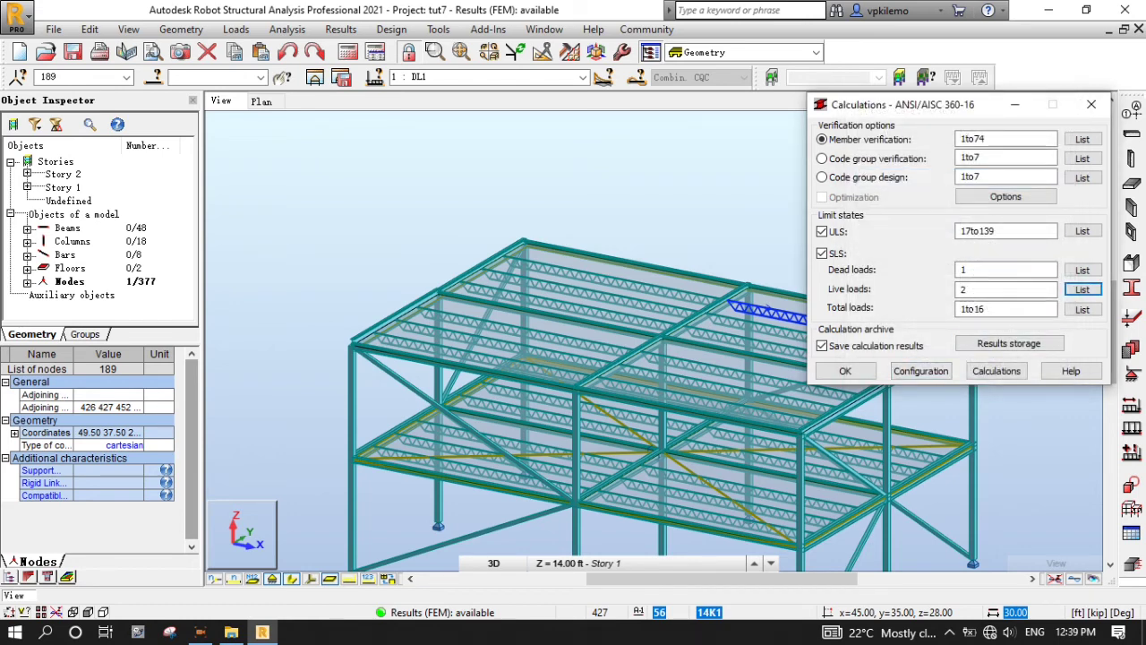
Step: Assign the SLS combinations 140to151 as the total loads for the serviceability check
click(1080, 310)
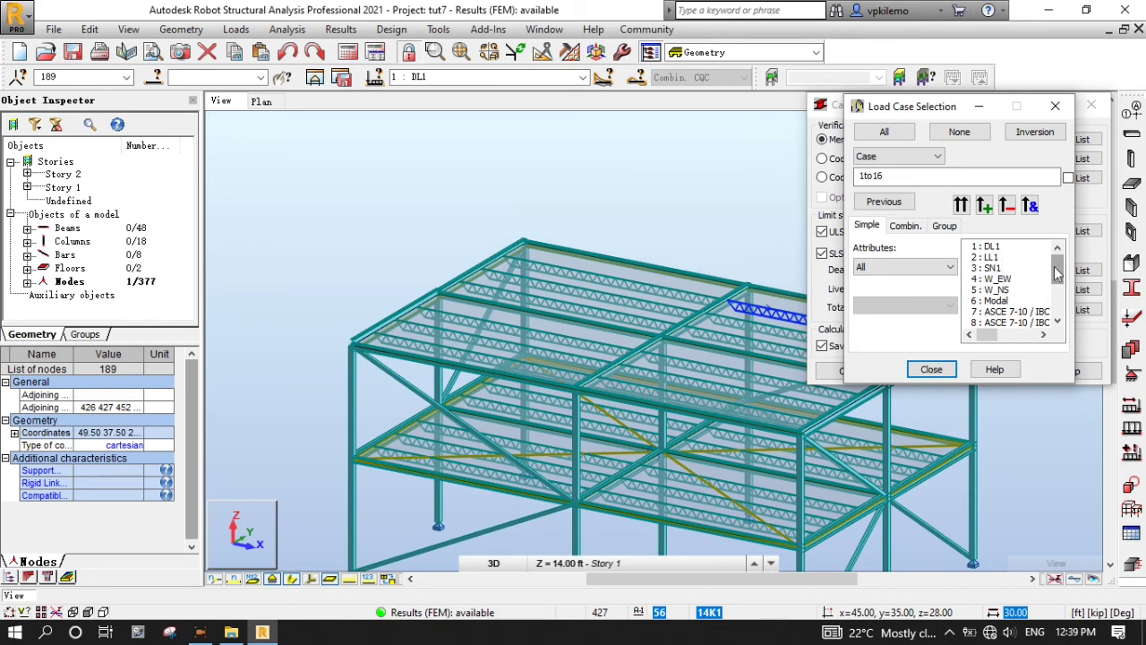
drag(1060, 267, 1061, 339)
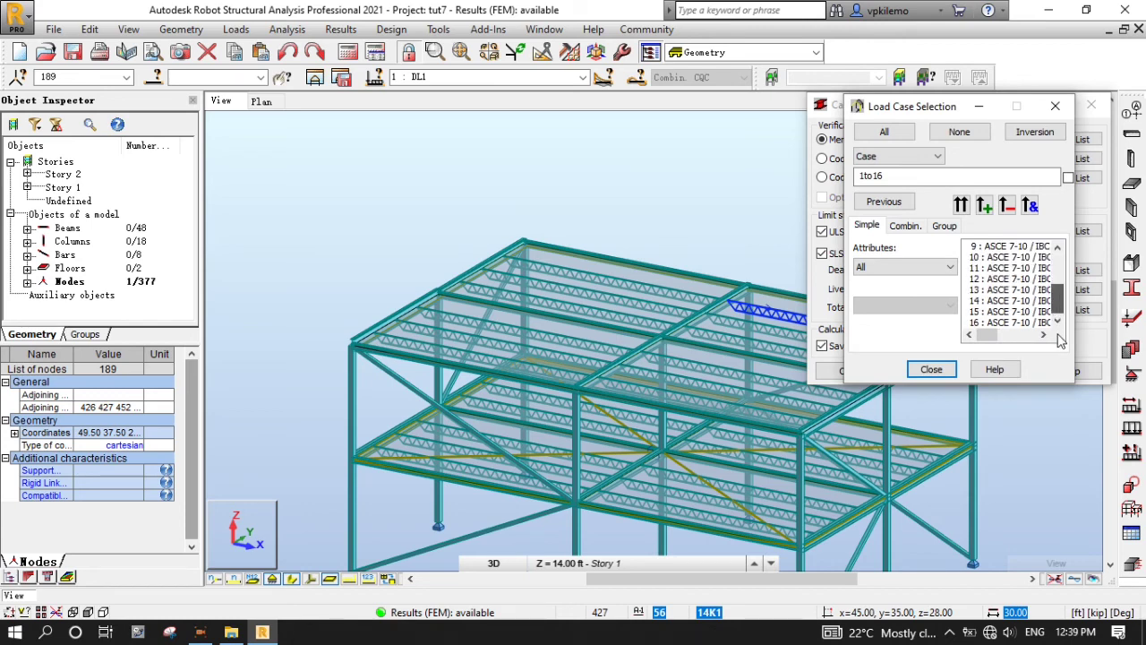
click(905, 228)
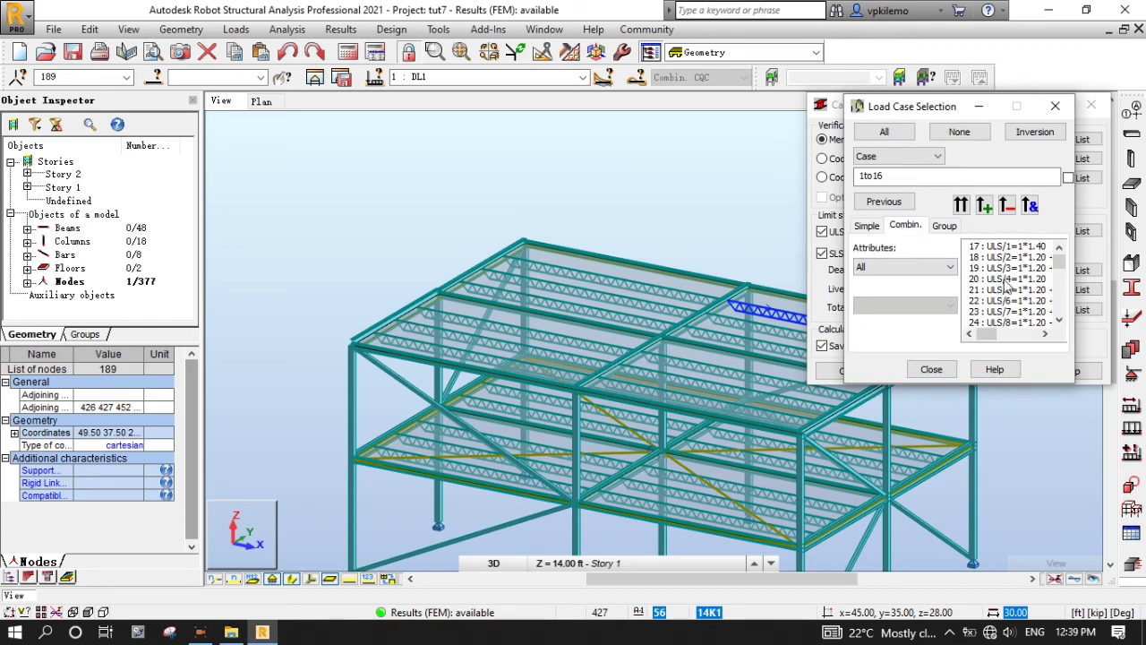
drag(1060, 262, 989, 336)
click(961, 204)
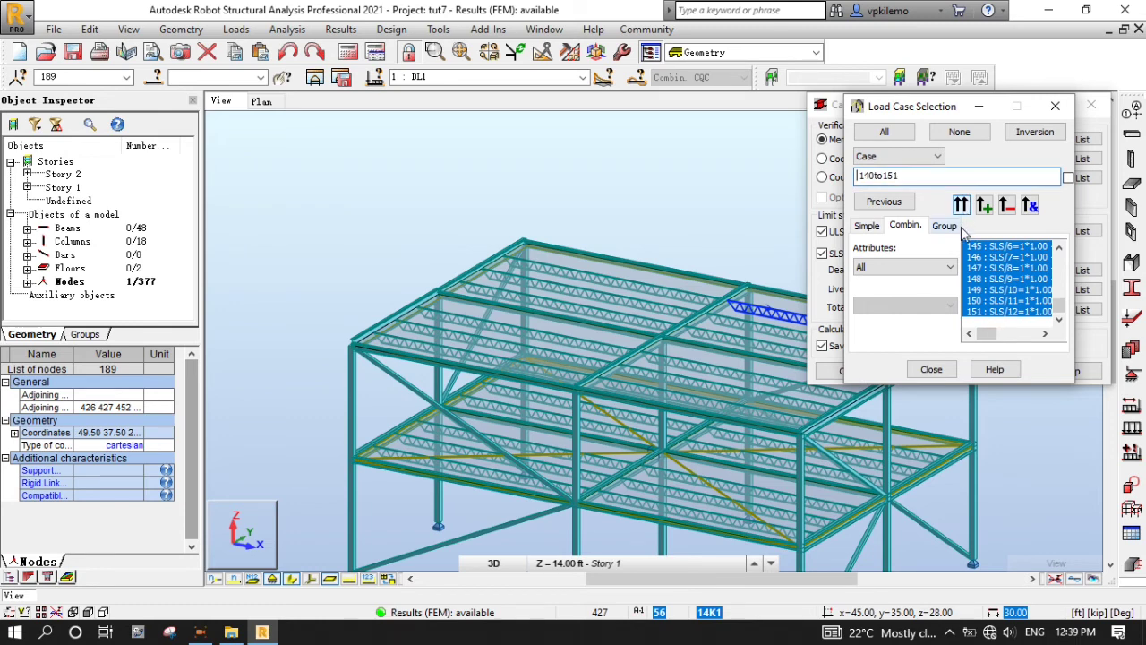
click(949, 370)
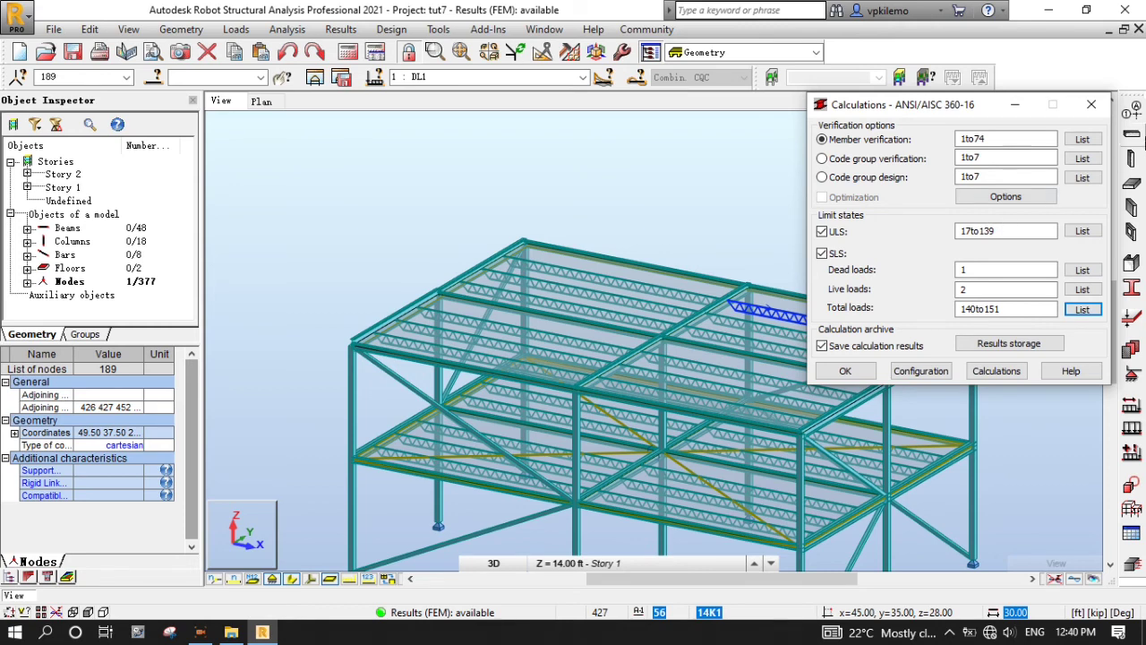
Step: Set the member verification list to 1to74 with a Z-axis range of 0 to 28, and run the verification calculations
click(1082, 139)
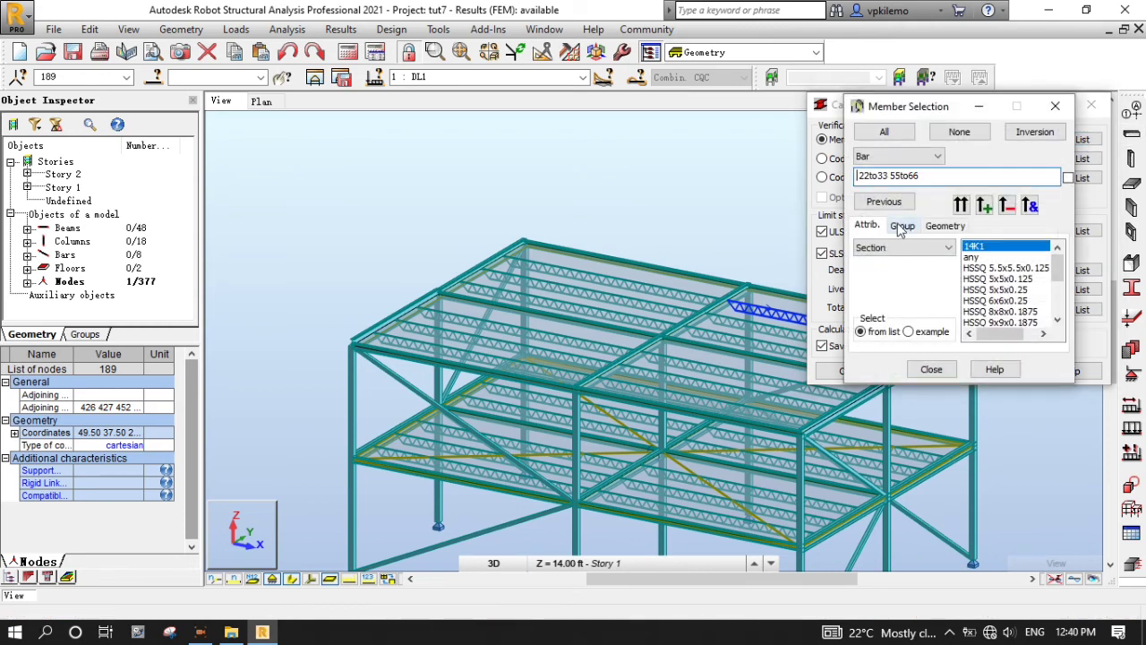
click(902, 227)
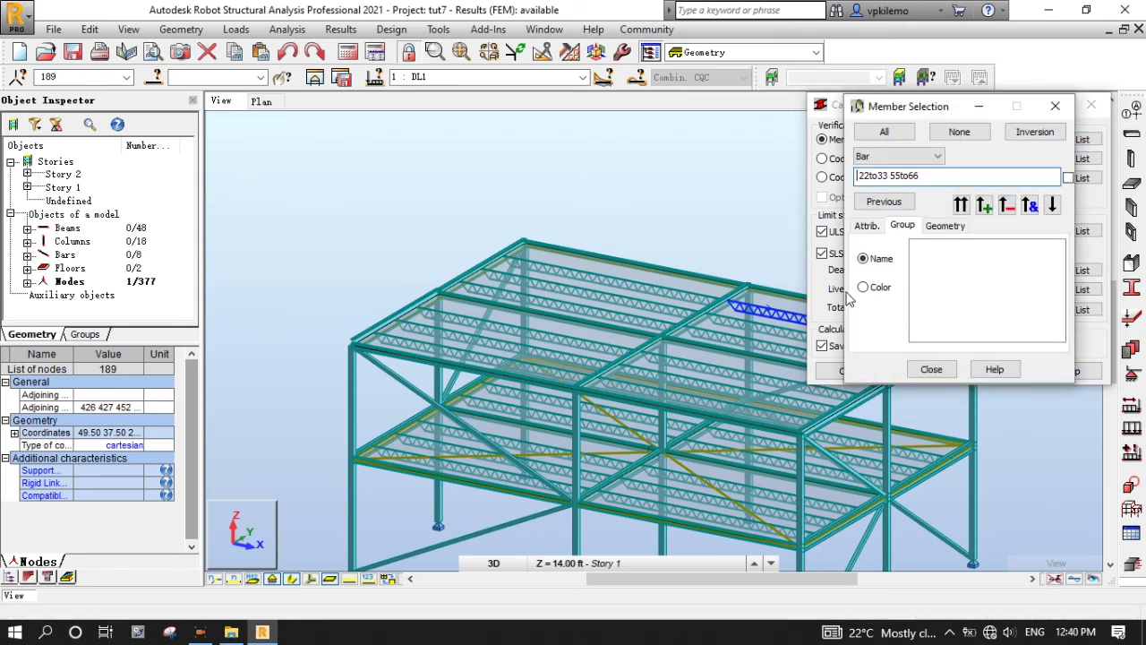
click(945, 226)
click(906, 336)
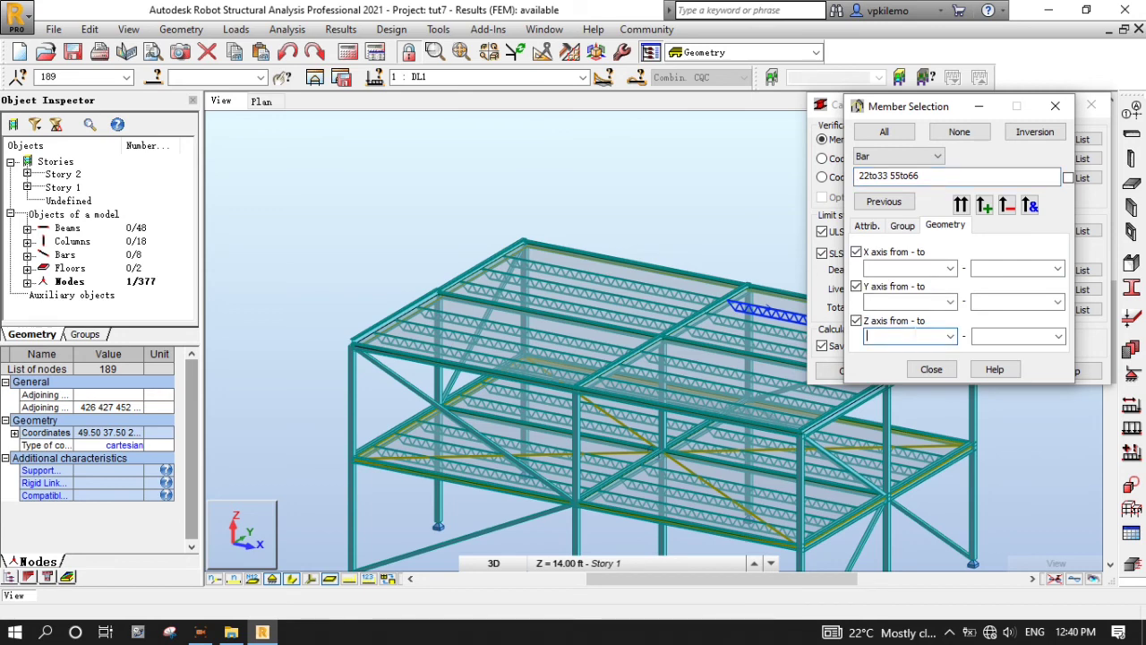
text(0)
click(1057, 336)
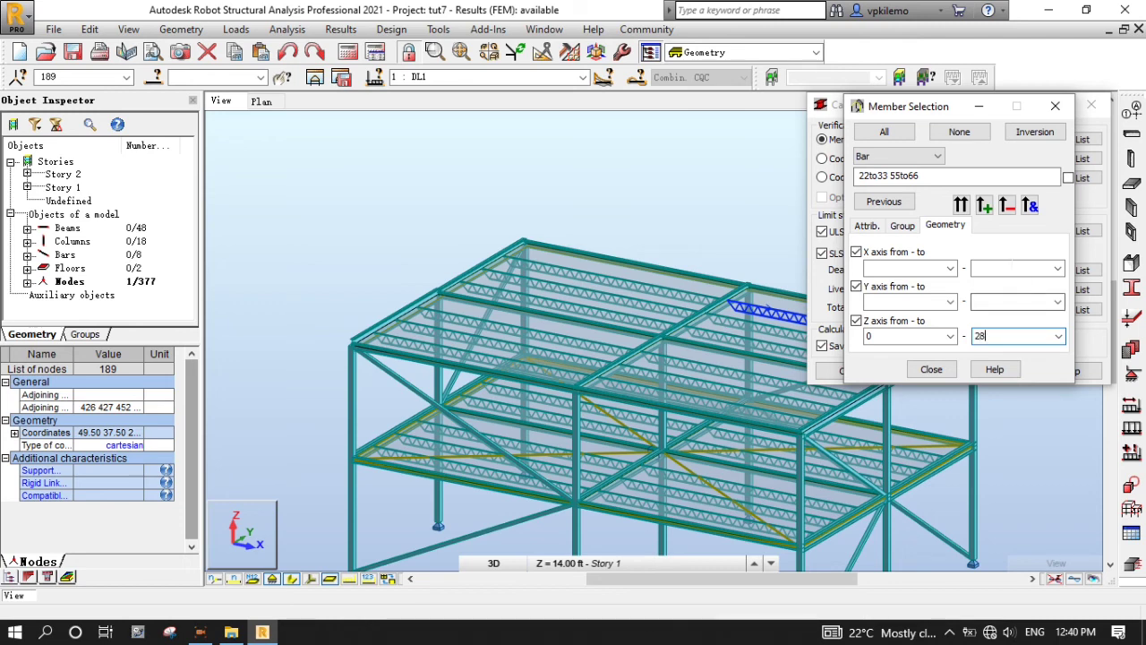
click(961, 205)
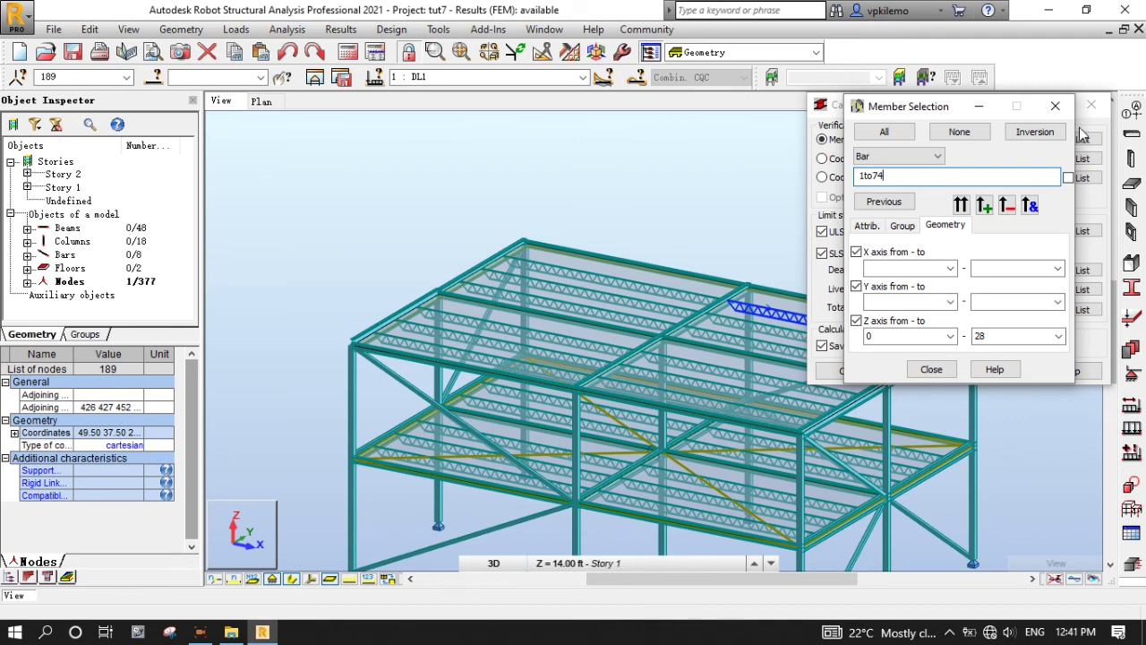
click(931, 369)
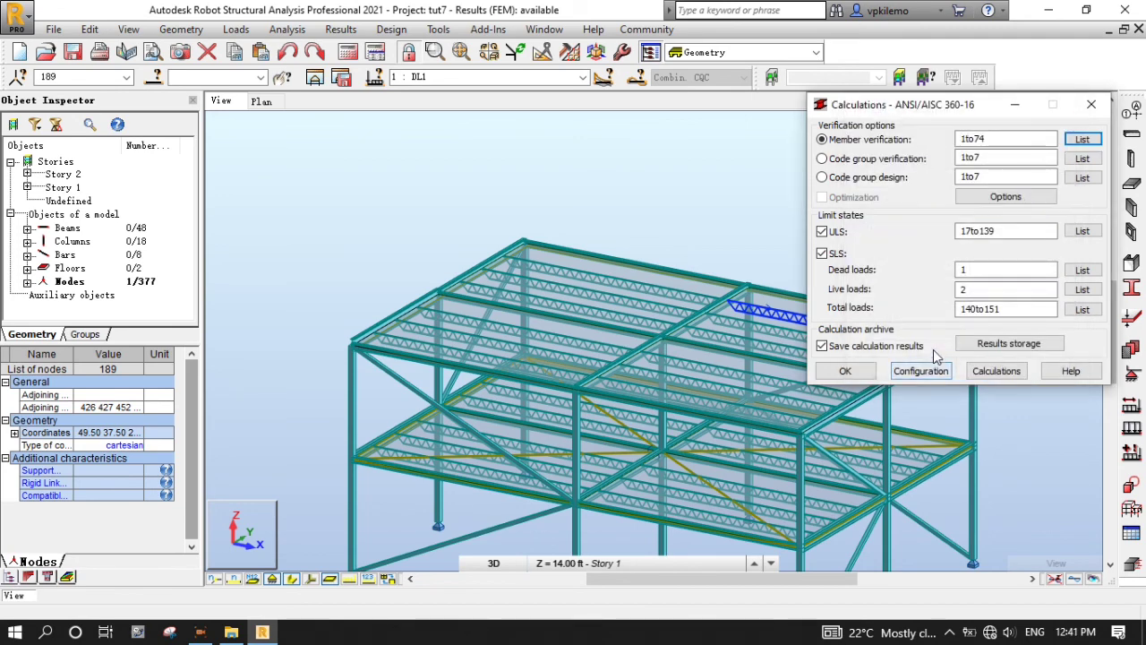
click(996, 371)
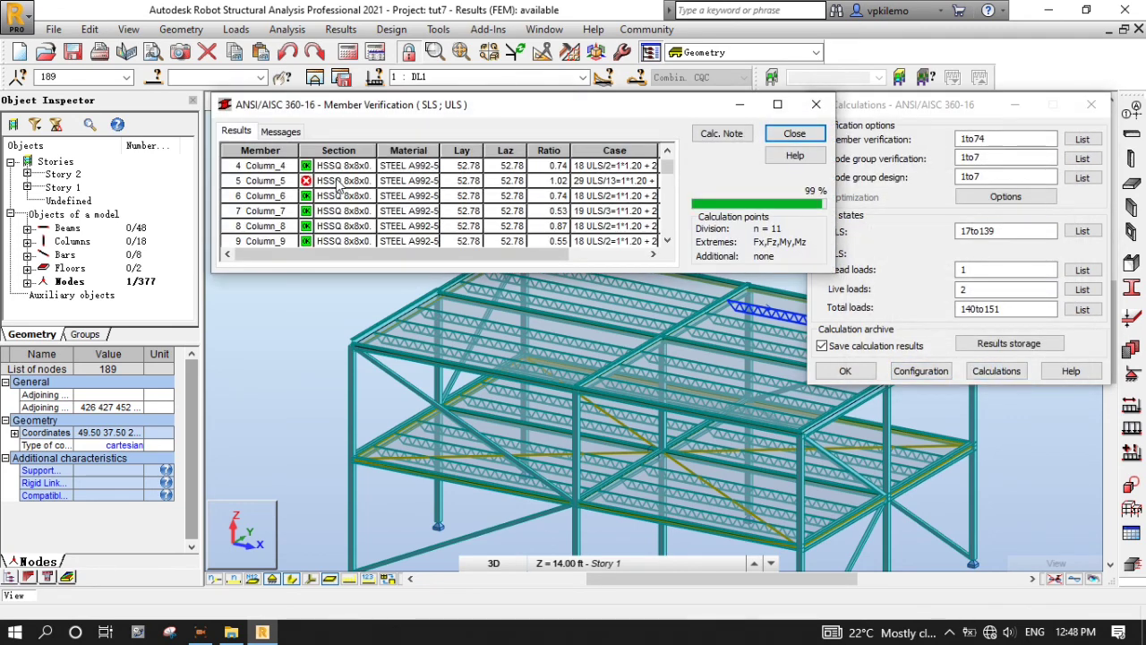
Step: Display the ratio analysis chart for all verified members 1to74 and minimize the verification results and calculations windows
click(238, 133)
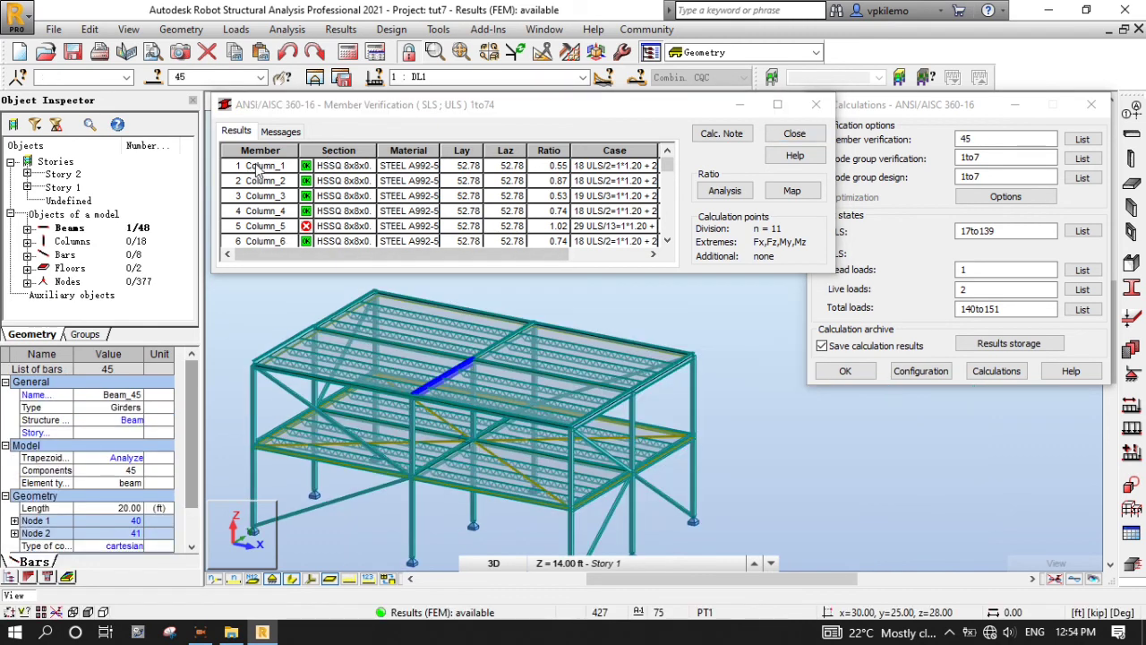
drag(257, 170, 265, 290)
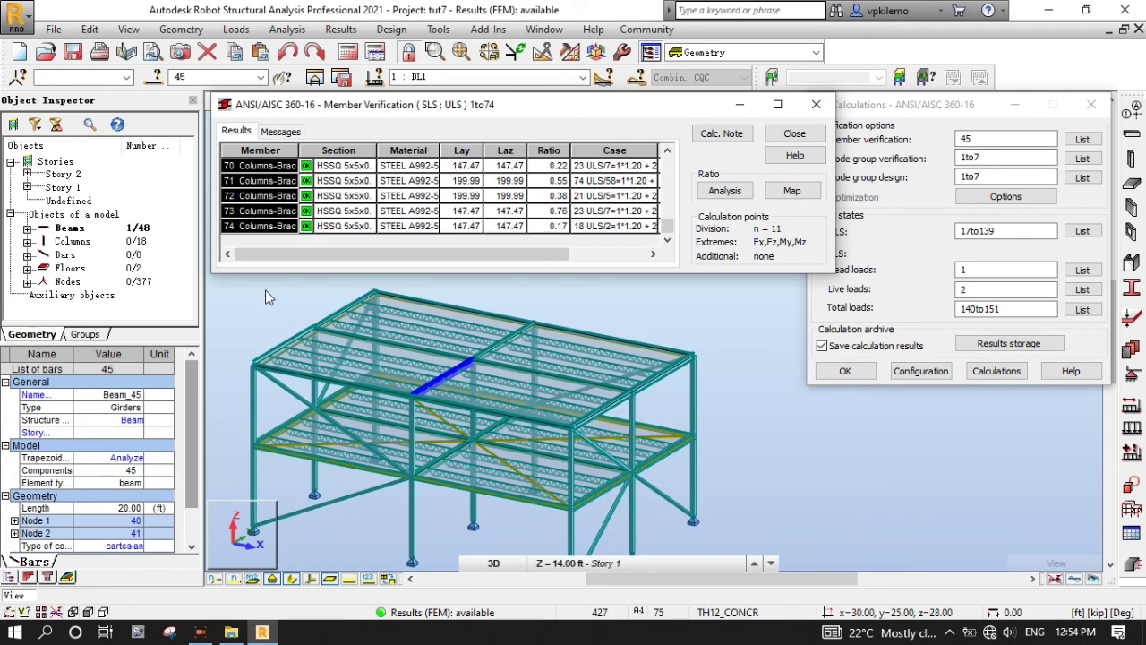
click(727, 192)
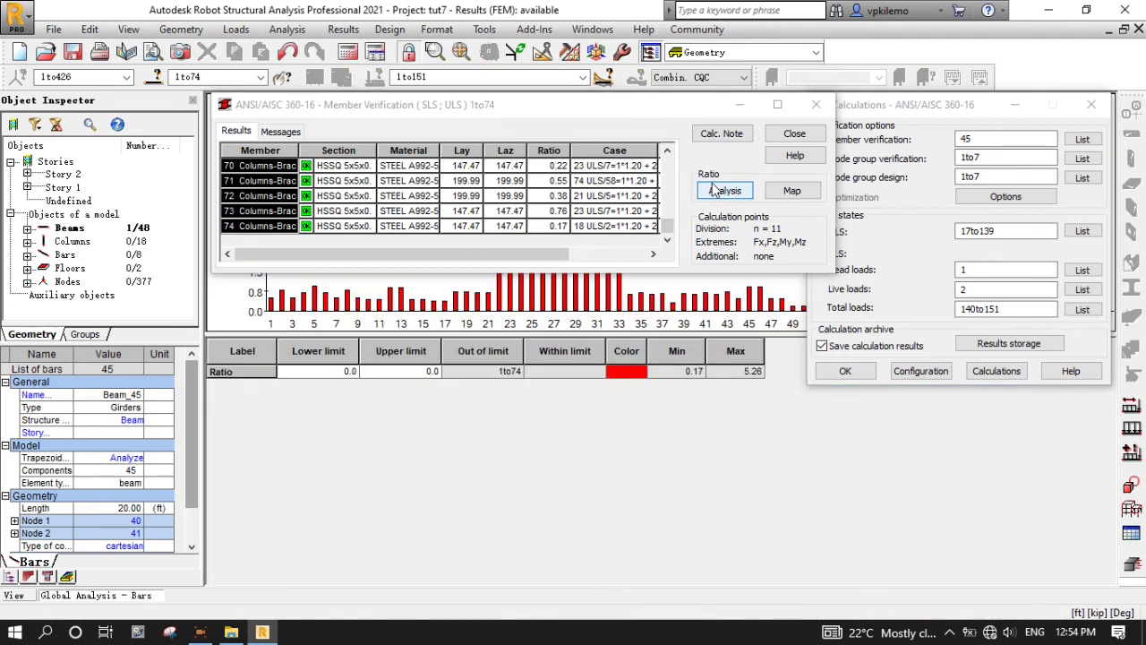
click(739, 107)
click(1015, 105)
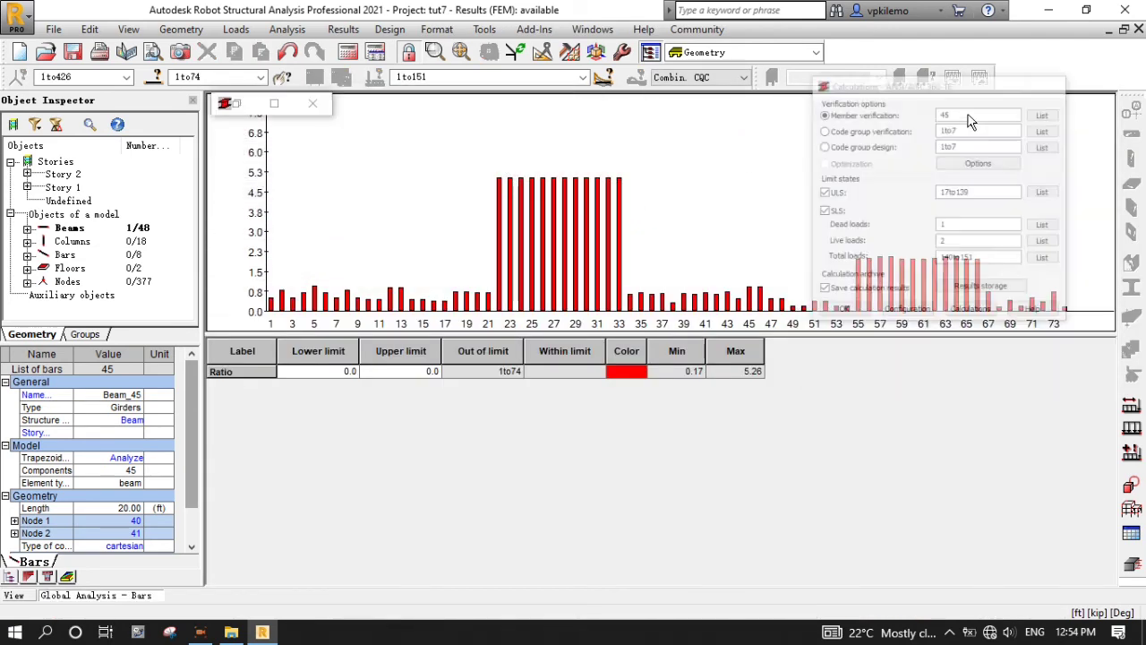